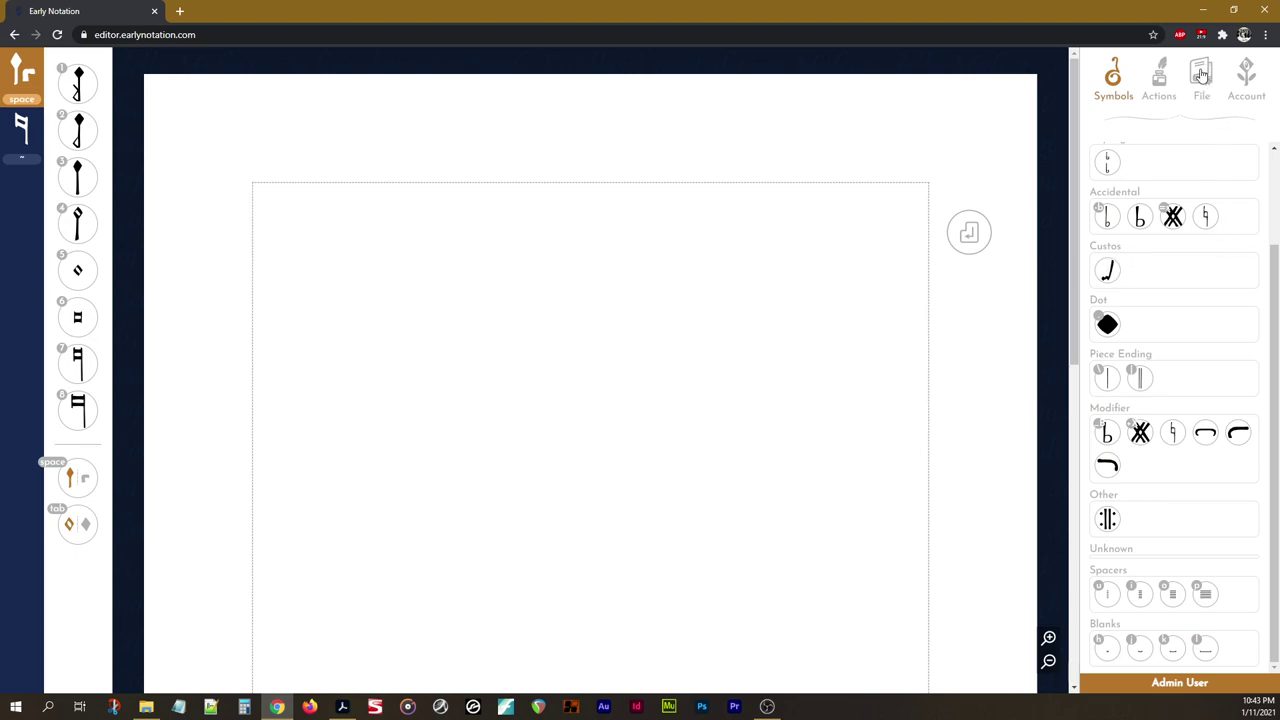
Move the PDF reader window aside and return to Early Notation
key("alt+Tab")
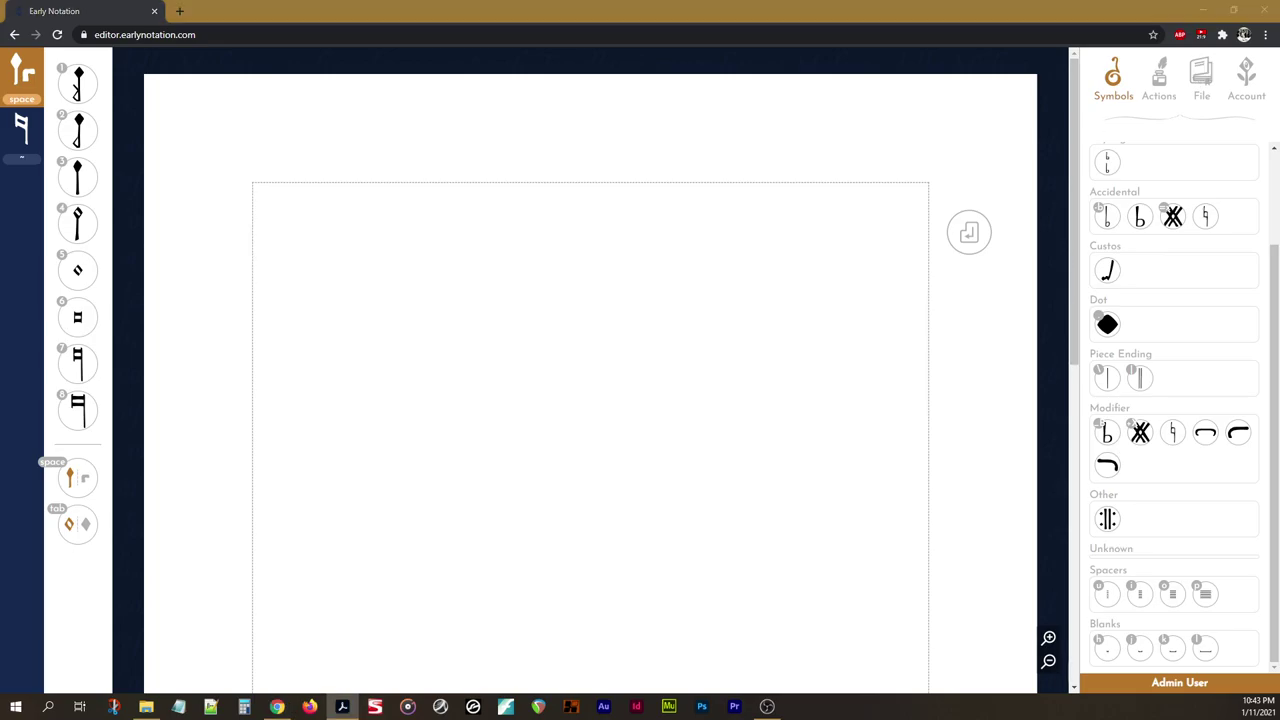
left_click_drag(200, 94, 0, 160)
left_click(507, 6)
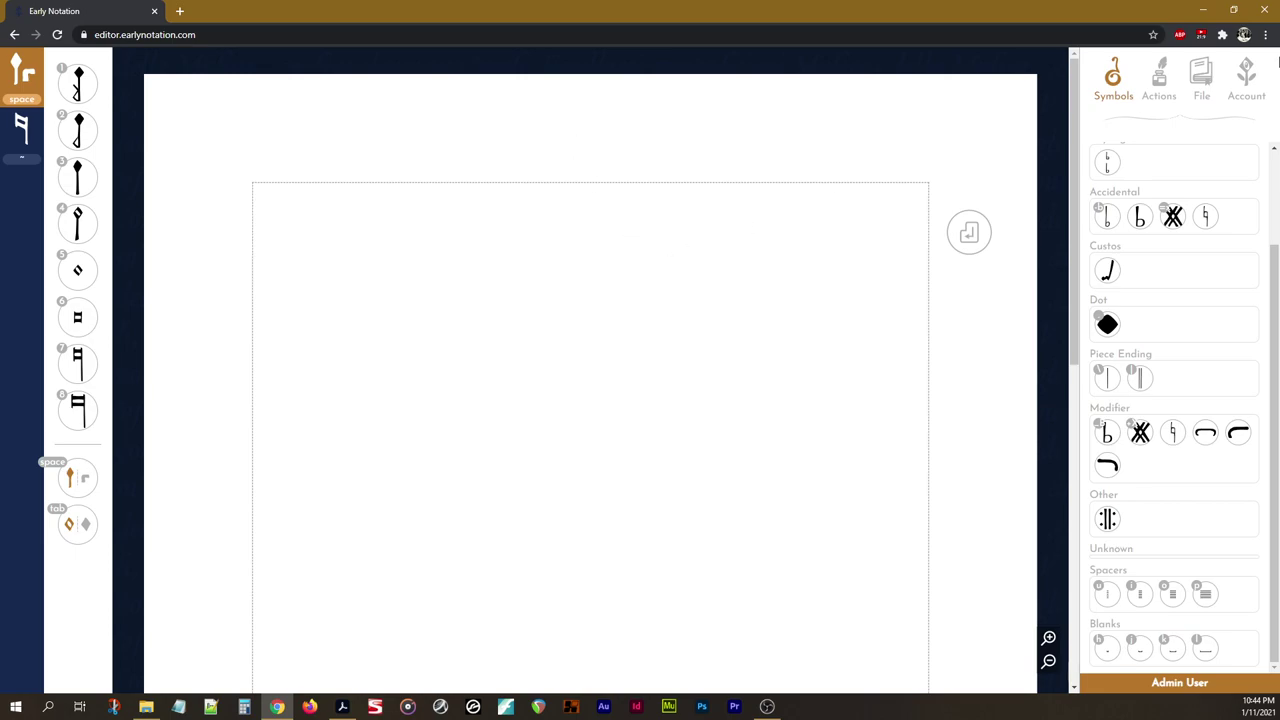
Turn on the reference PDF viewer and load the Cima_Concerti_1610 PDF into it
left_click(1197, 82)
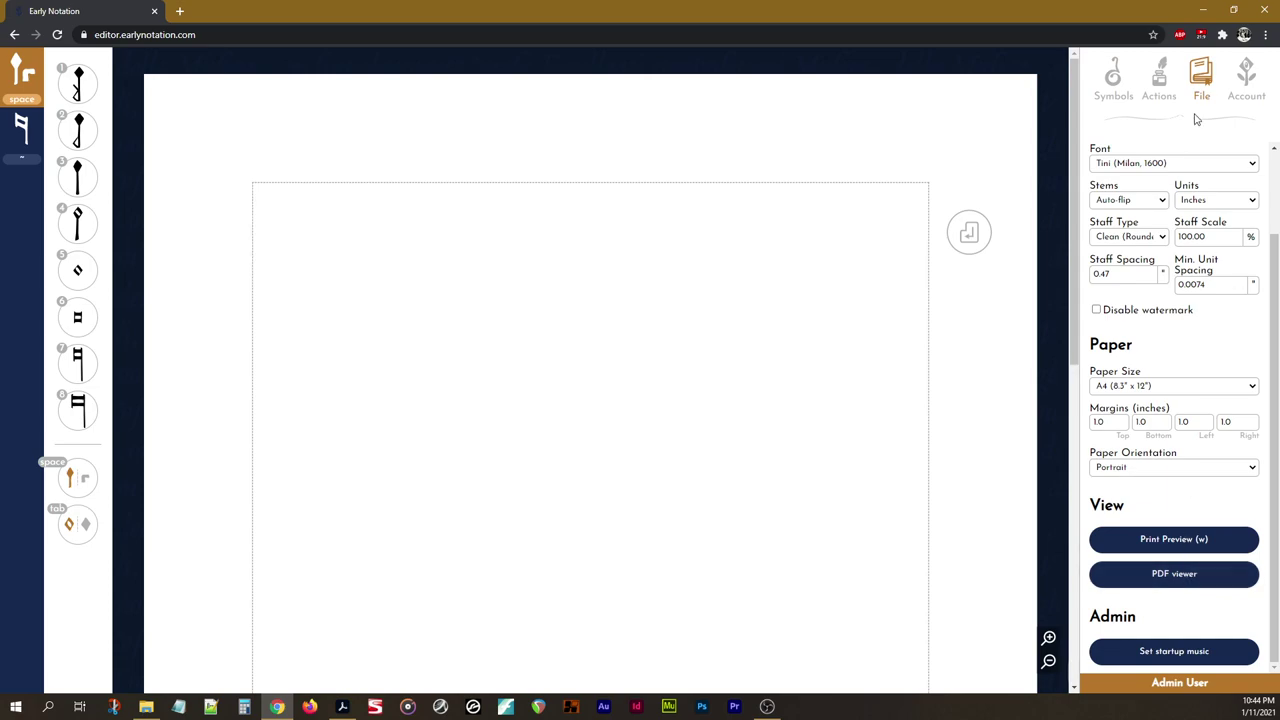
left_click(1169, 574)
scroll(1140, 575, "down", 1)
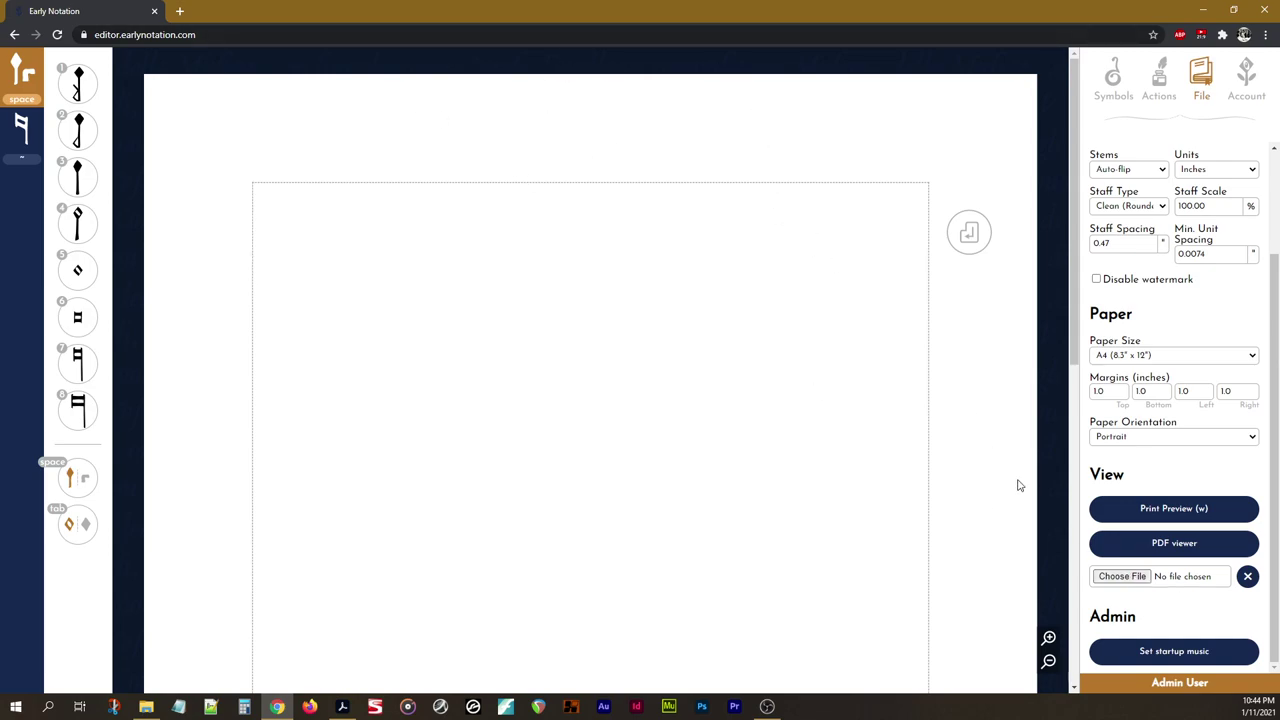
left_click(1124, 577)
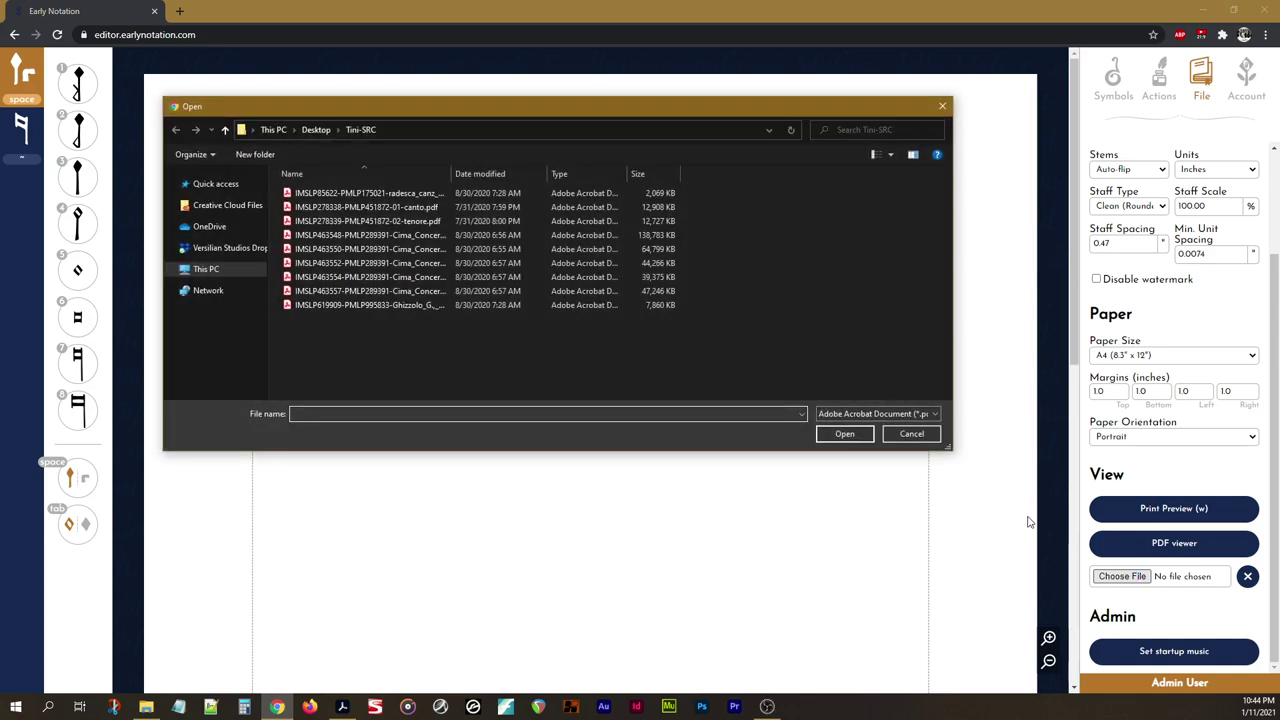
left_click(404, 250)
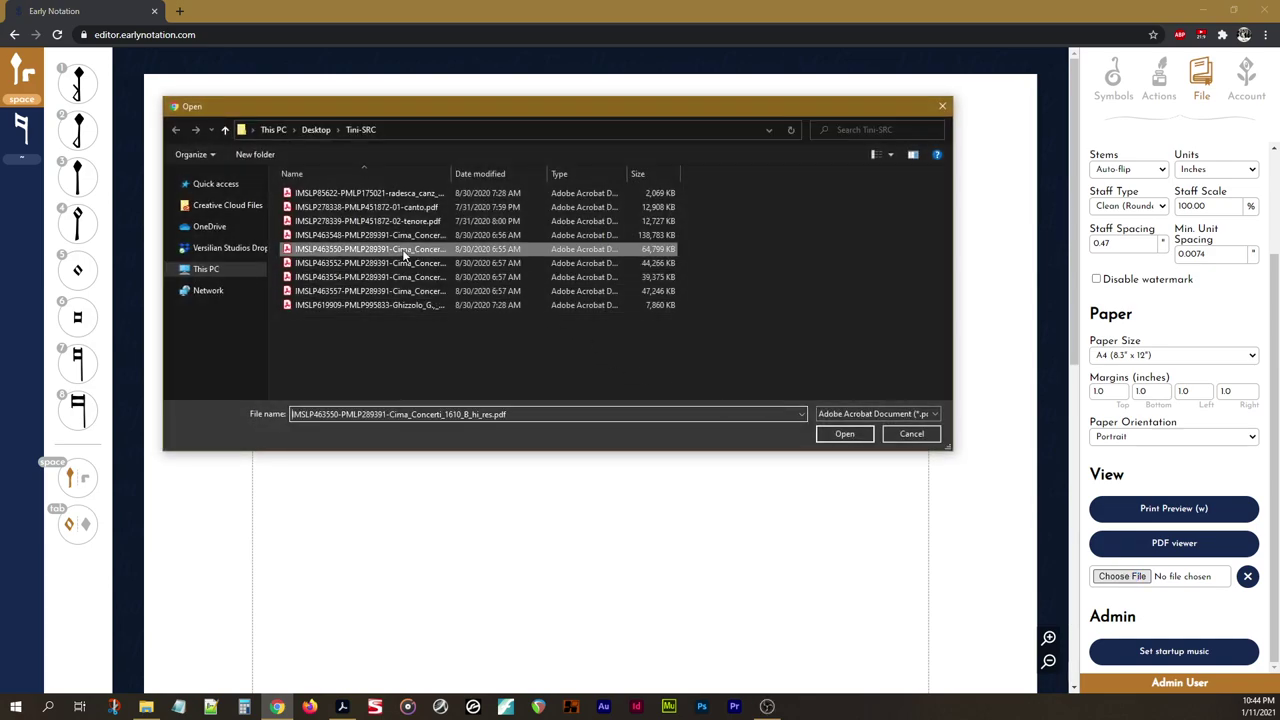
left_click(845, 434)
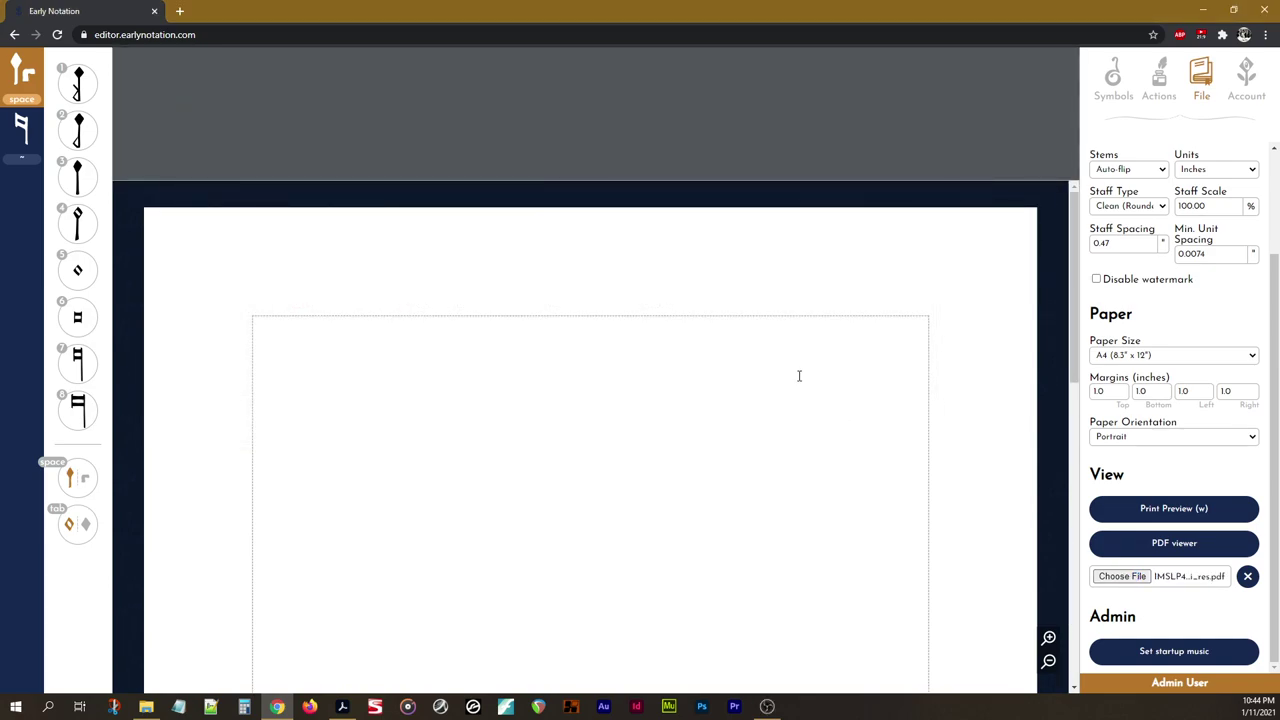
Adjust the reference PDF panel's height while paging through the PDF
left_click_drag(662, 184, 672, 300)
scroll(809, 186, "down", 5)
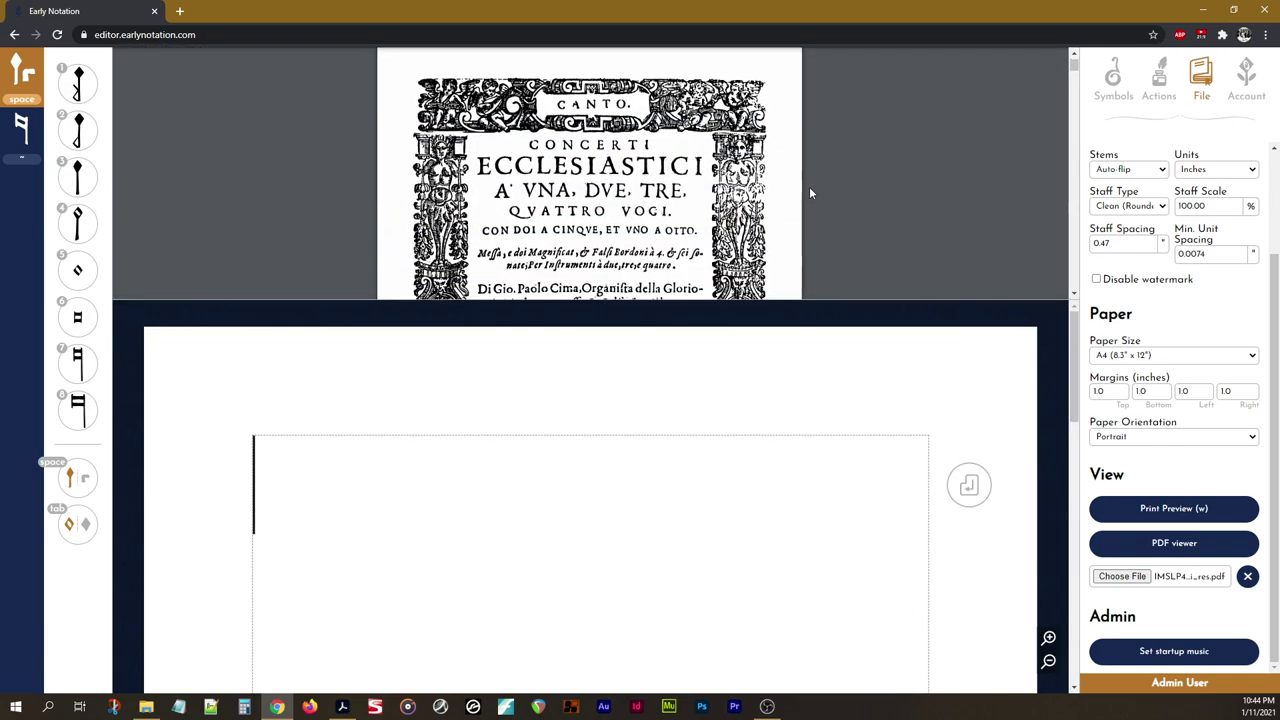
scroll(800, 176, "down", 10)
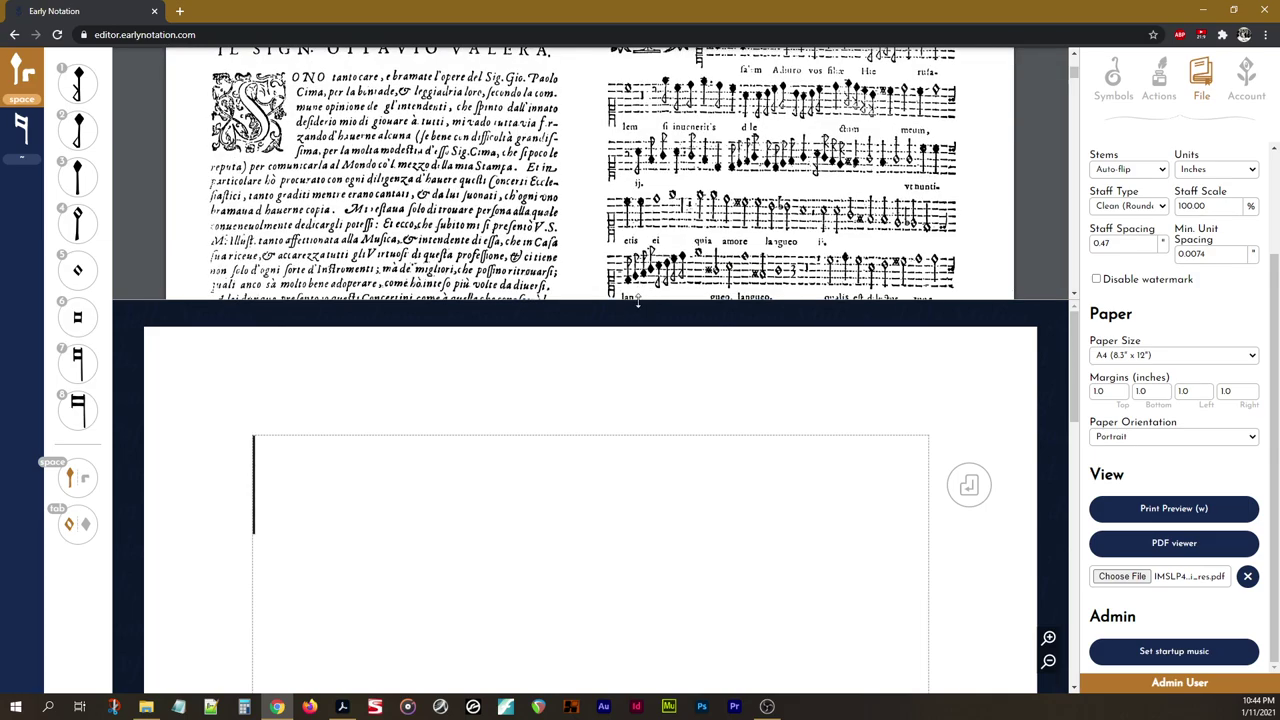
left_click_drag(640, 302, 660, 236)
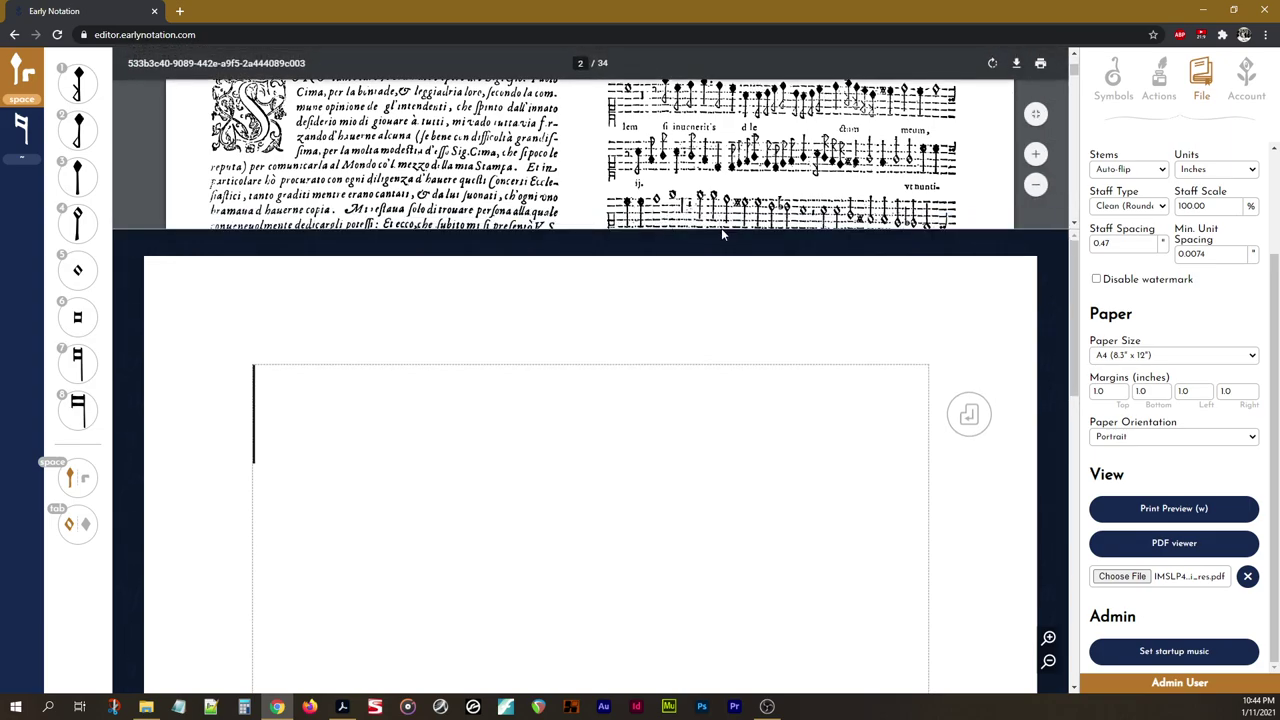
left_click_drag(721, 232, 751, 226)
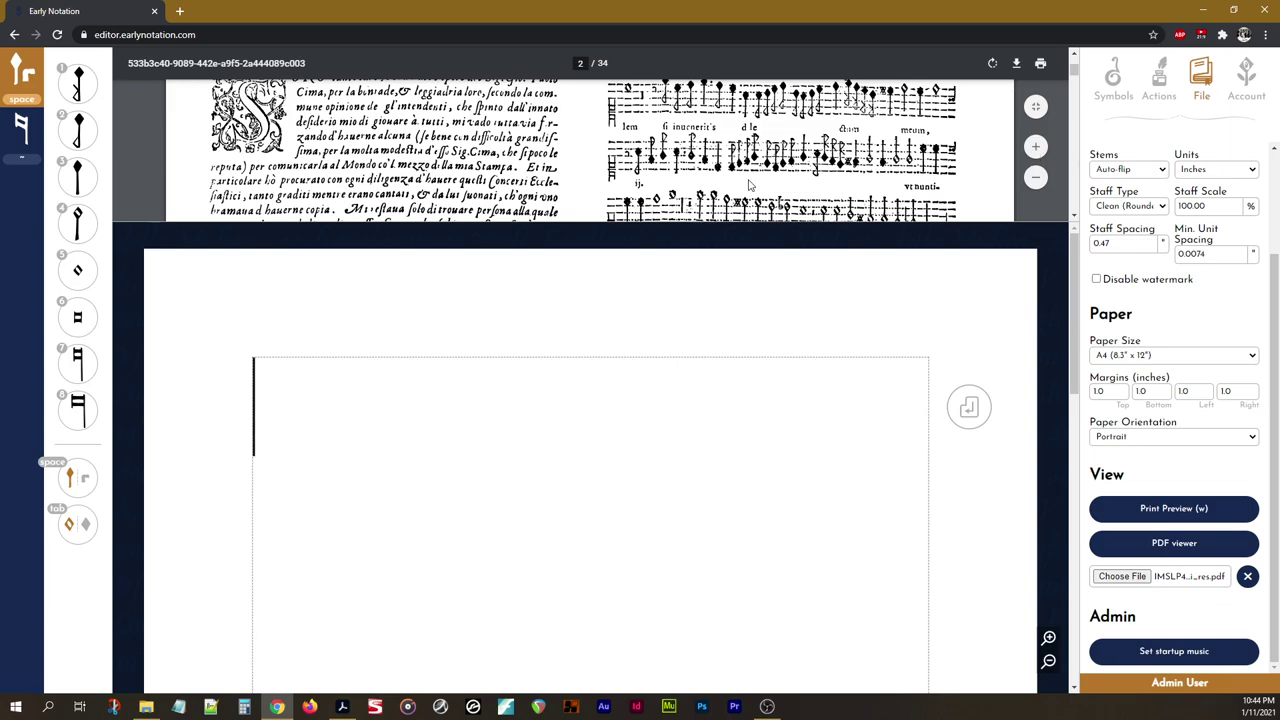
scroll(750, 178, "down", 3)
scroll(750, 178, "down", 5)
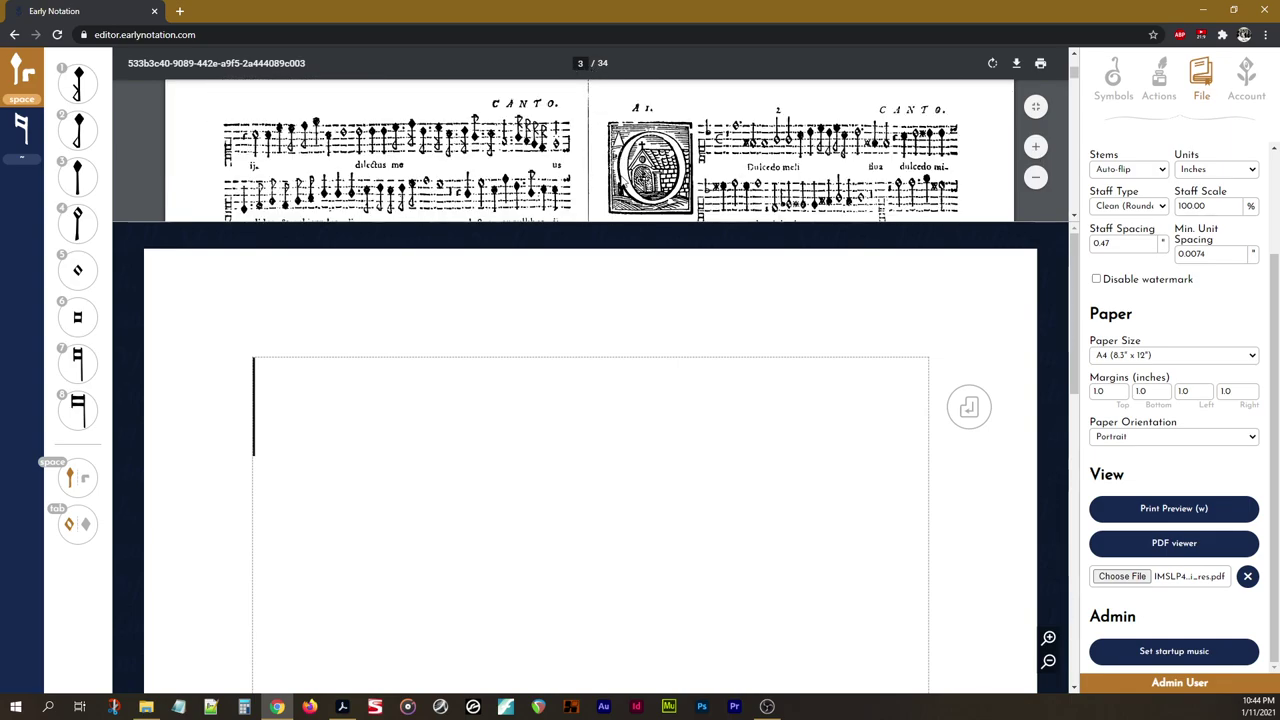
left_click_drag(664, 225, 671, 332)
Scroll the reference PDF to page 24, where the Agnus Dei ends in a double bar
left_click_drag(1073, 88, 1073, 230)
scroll(818, 200, "down", 3)
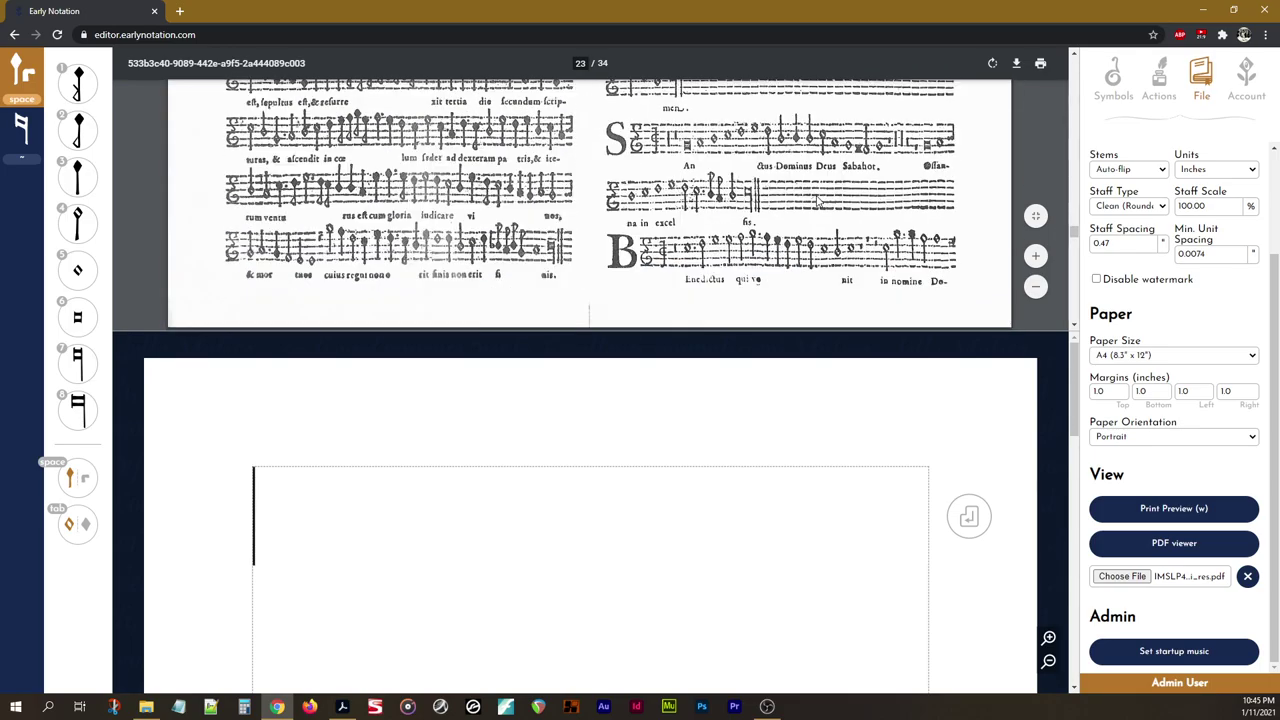
scroll(818, 198, "down", 1)
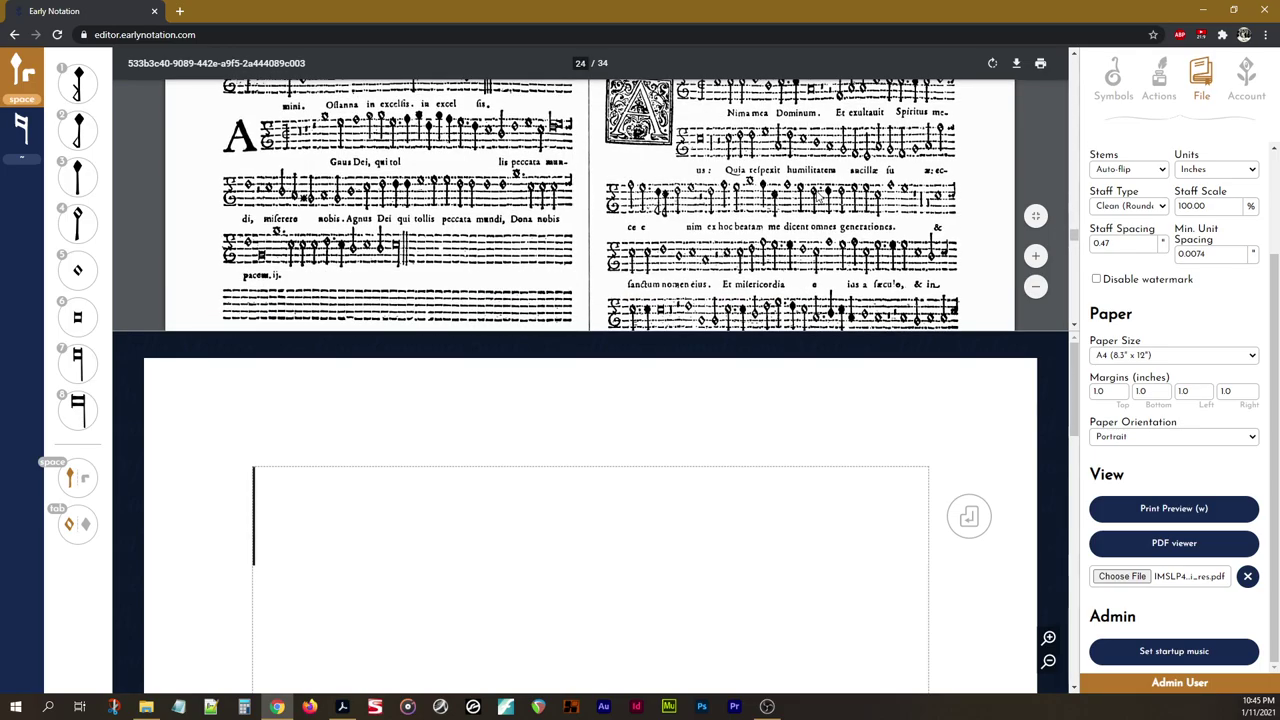
scroll(818, 198, "down", 2)
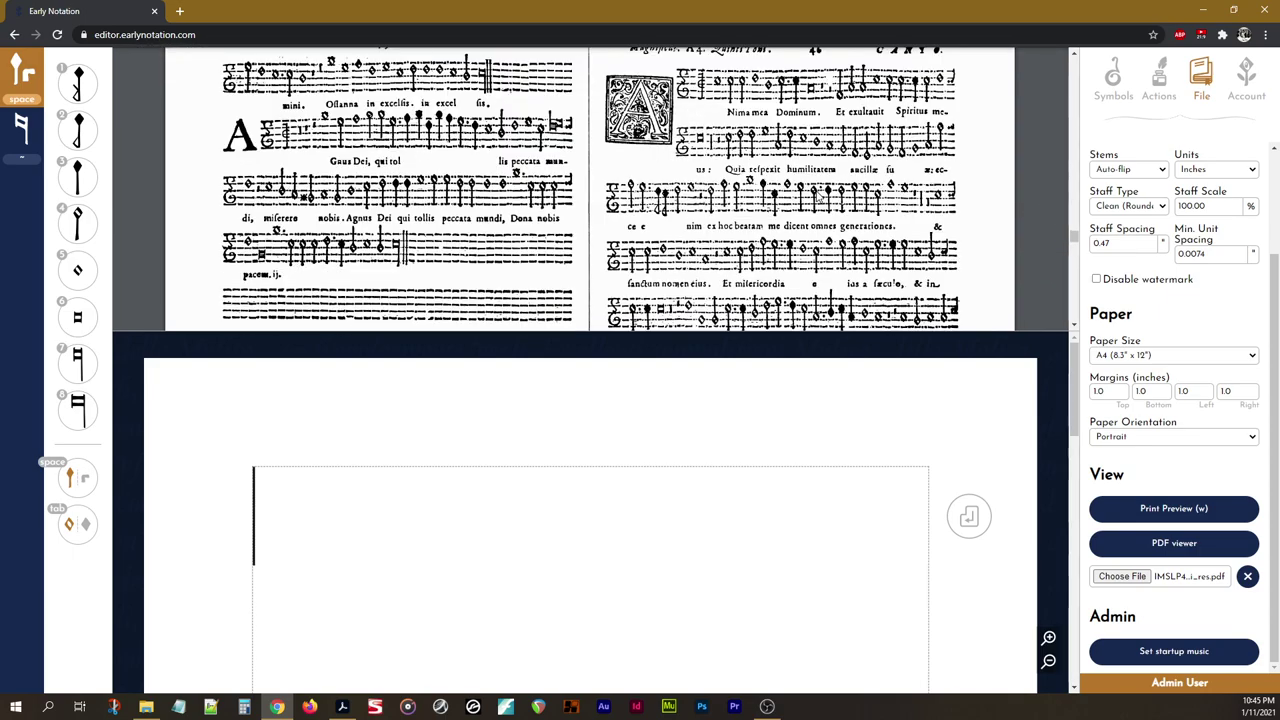
scroll(818, 198, "down", 2)
scroll(818, 198, "up", 2)
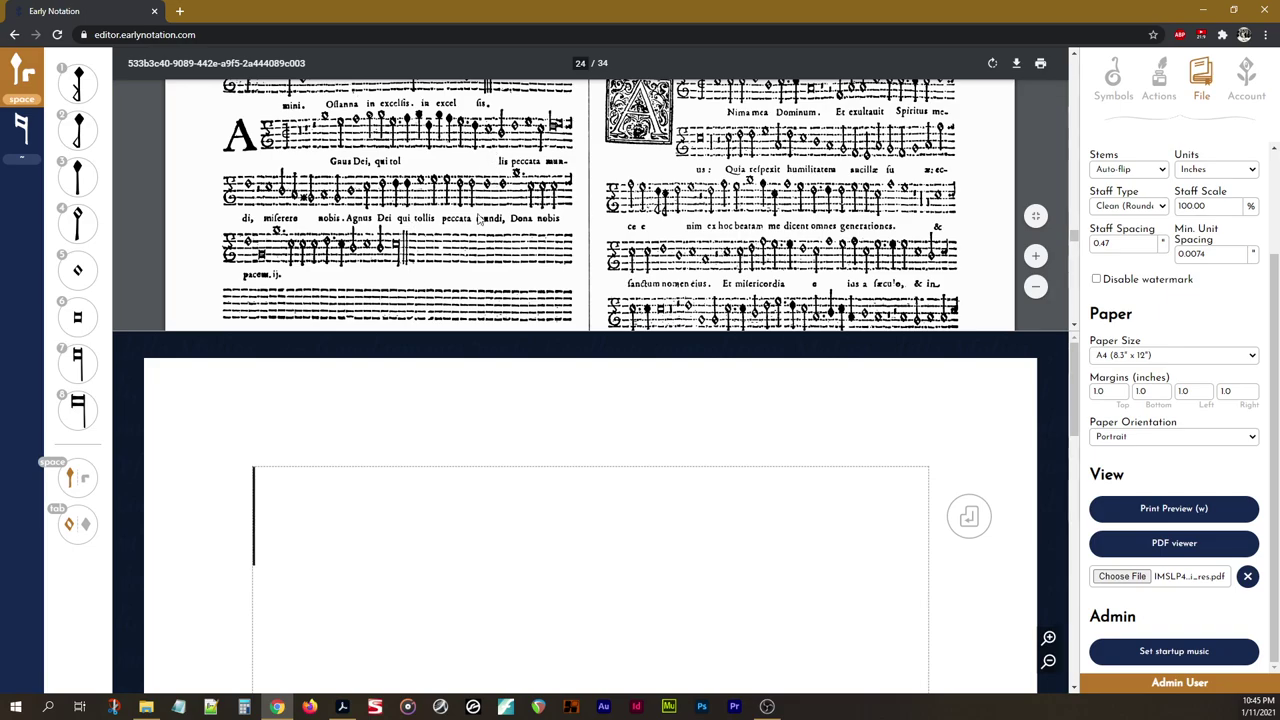
Zoom the reference PDF in four steps onto the Agnus Dei staff
left_click(1036, 256)
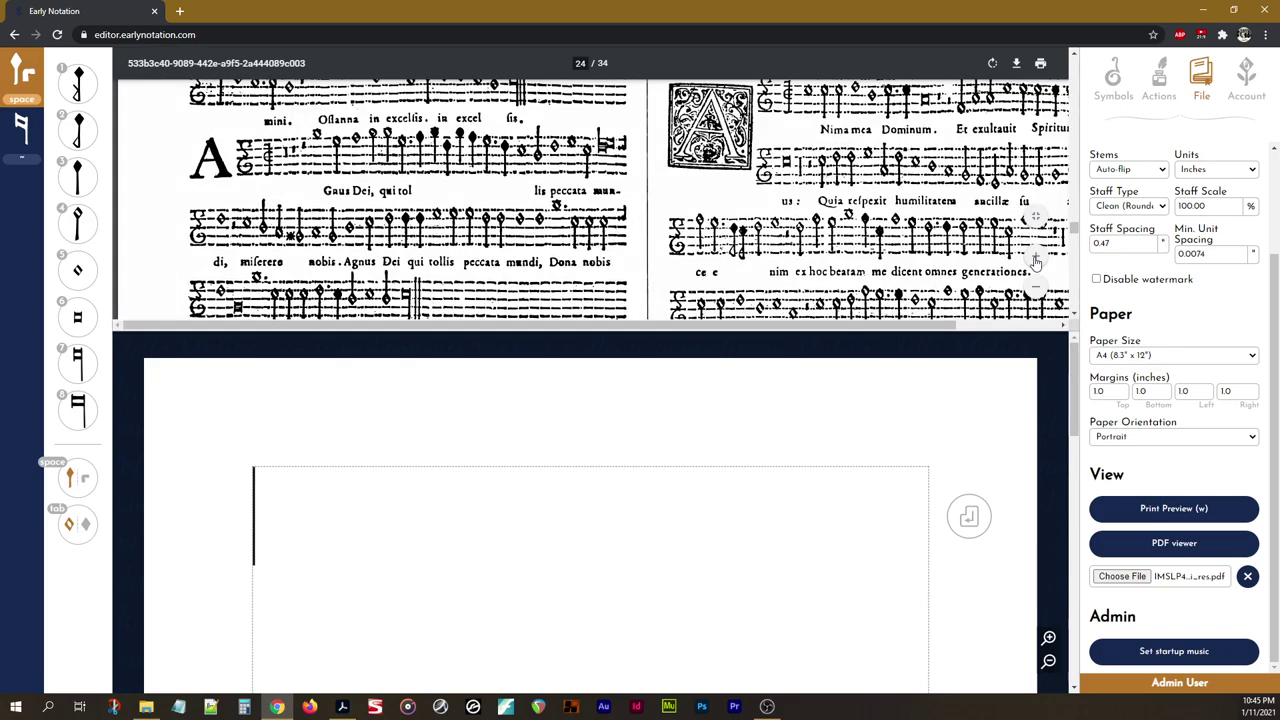
left_click(1036, 259)
left_click(1036, 259)
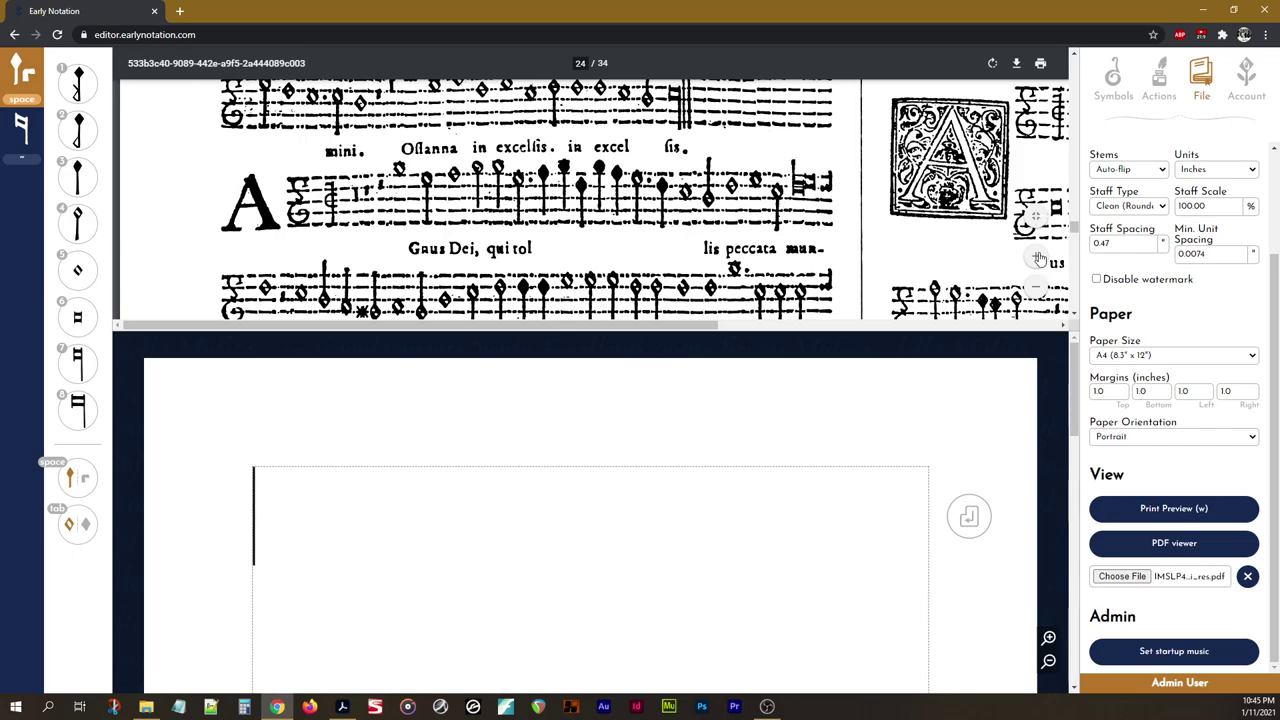
left_click(1039, 259)
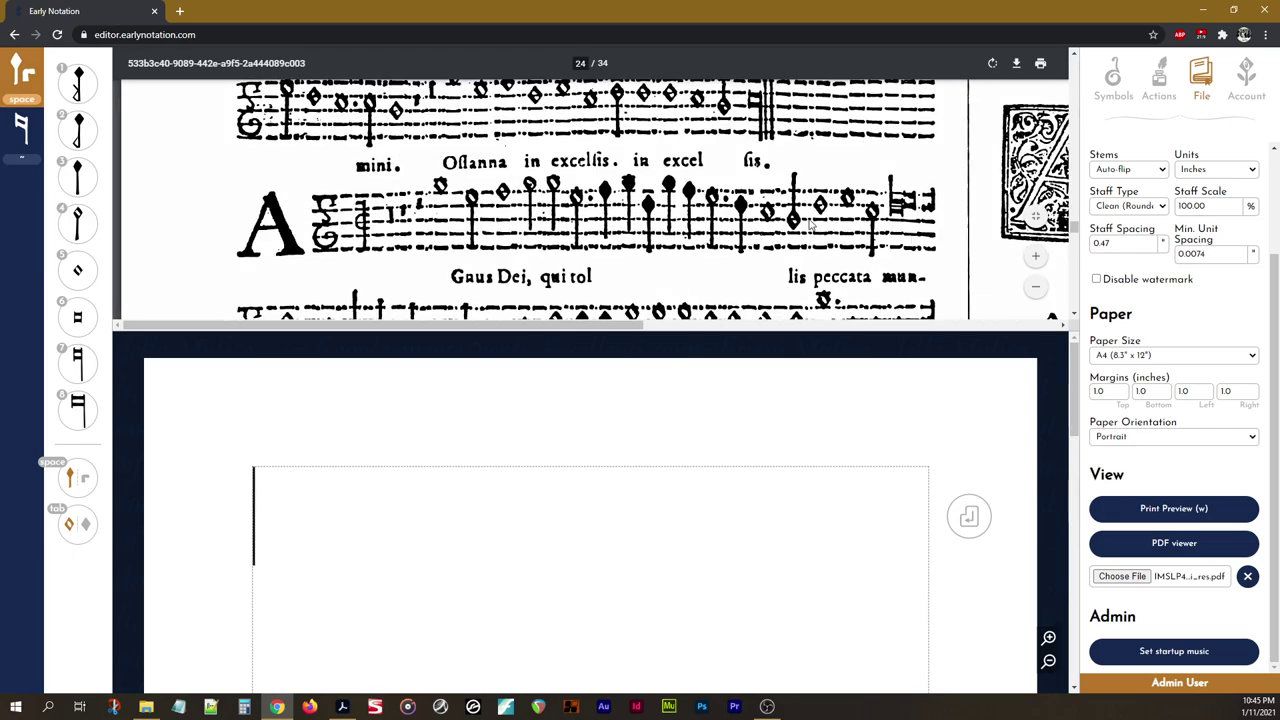
scroll(806, 218, "down", 1)
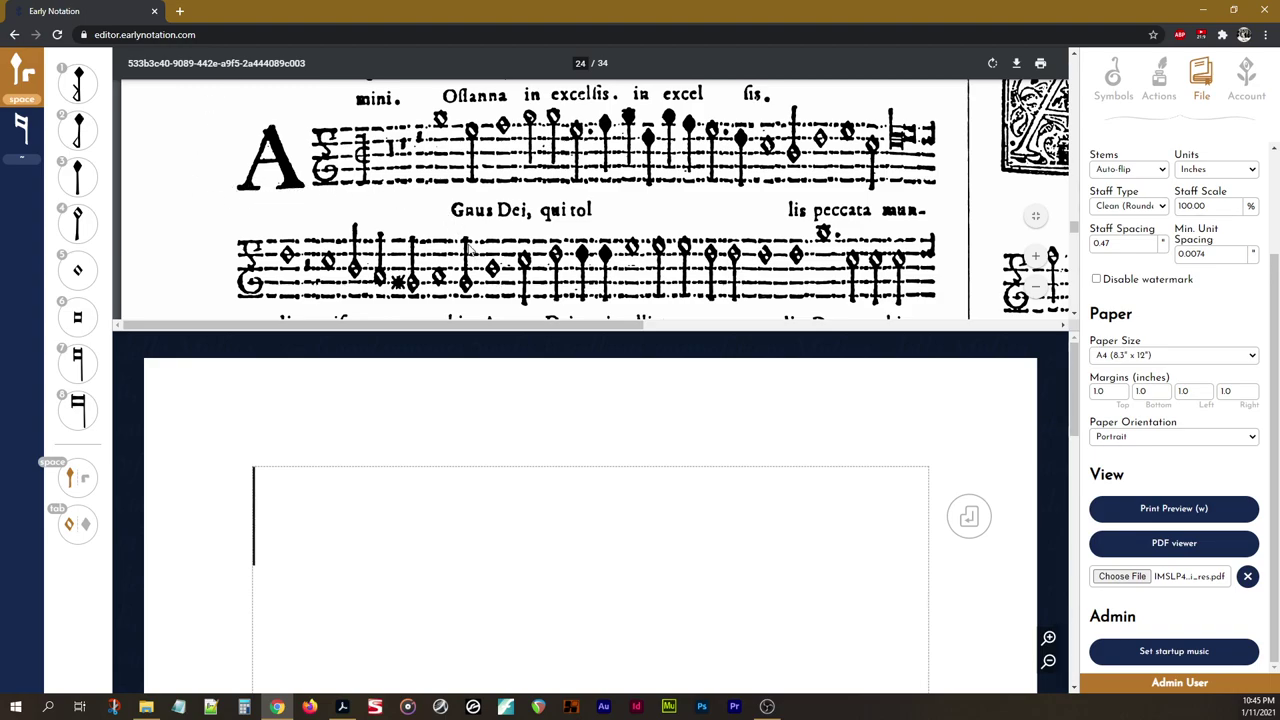
scroll(469, 250, "up", 1)
scroll(427, 225, "down", 1)
Narrow the PDF panel so more of the score page shows below it
left_click_drag(668, 336, 673, 234)
scroll(665, 120, "down", 1)
scroll(685, 140, "up", 1)
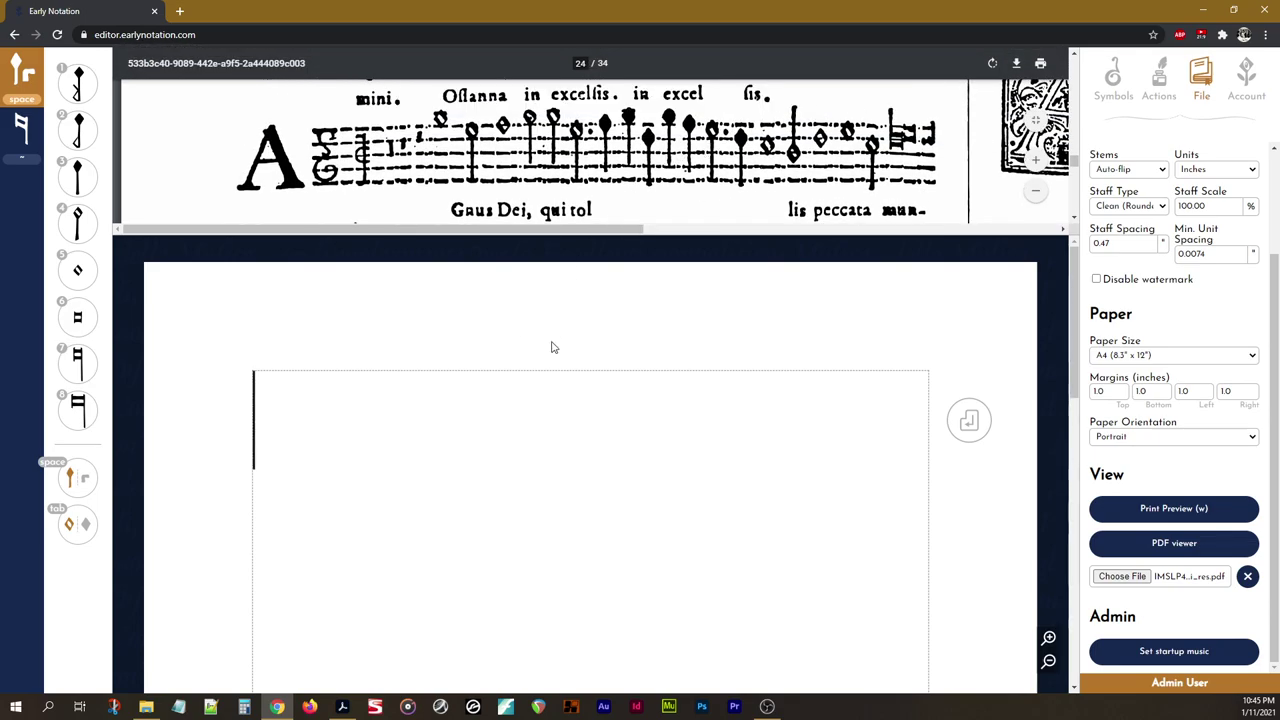
scroll(430, 411, "down", 2)
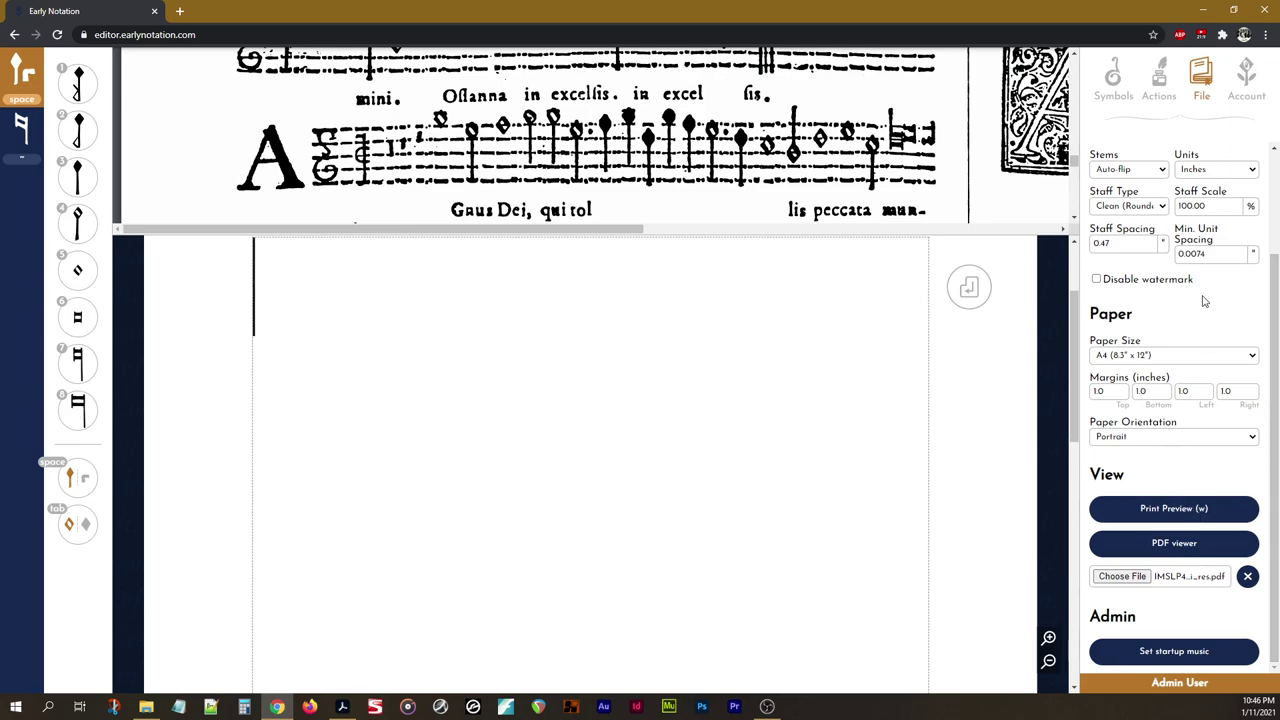
Bring back the symbol palette and scroll it to the Spacers section
scroll(1203, 322, "up", 3)
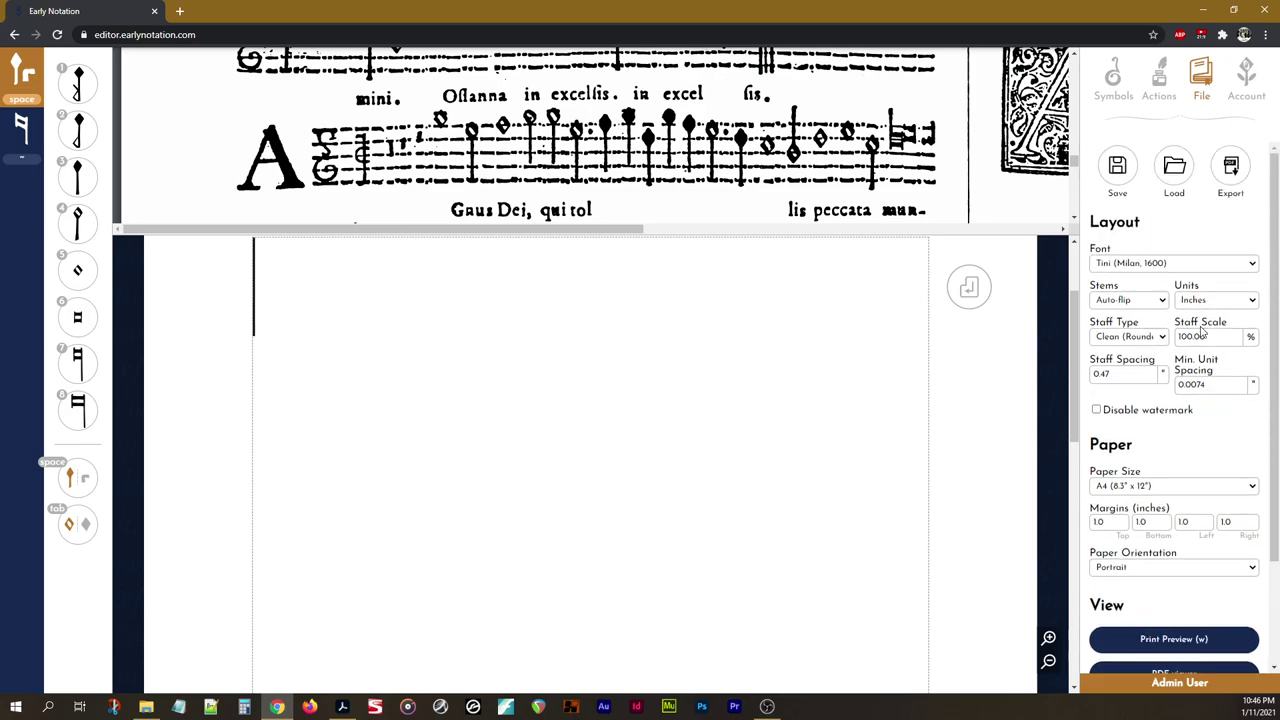
left_click(1121, 88)
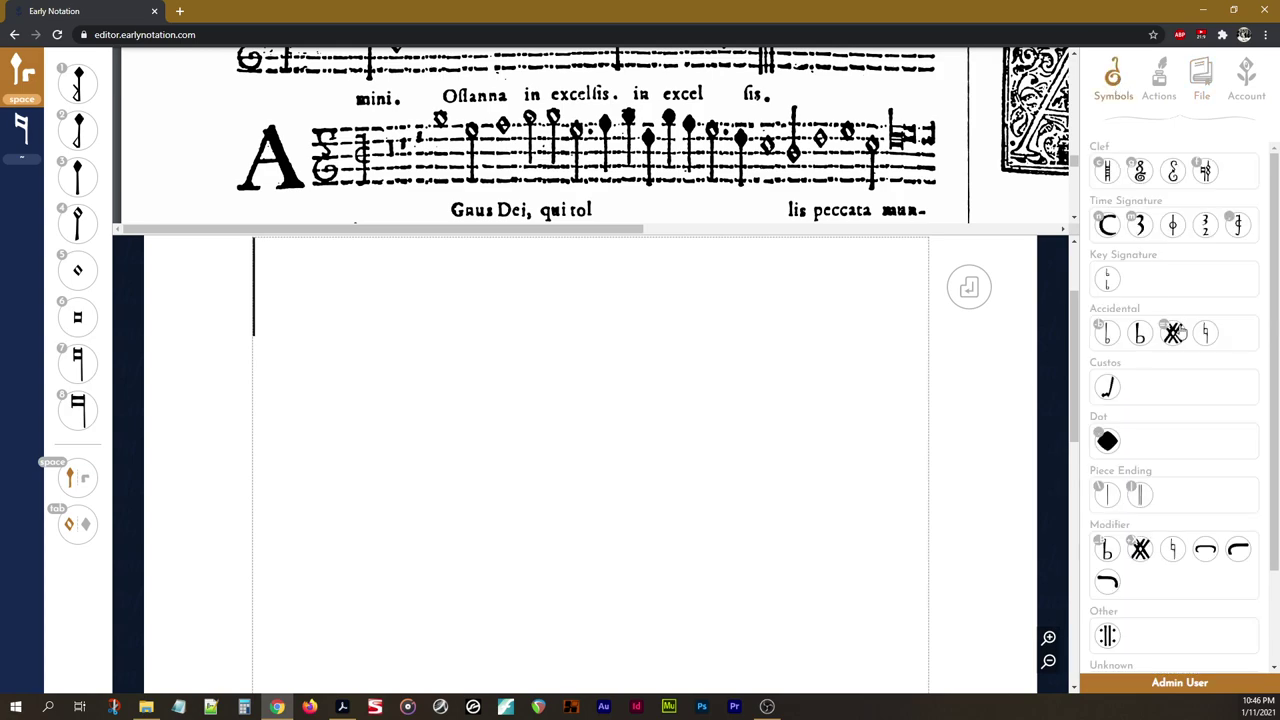
scroll(1174, 373, "down", 2)
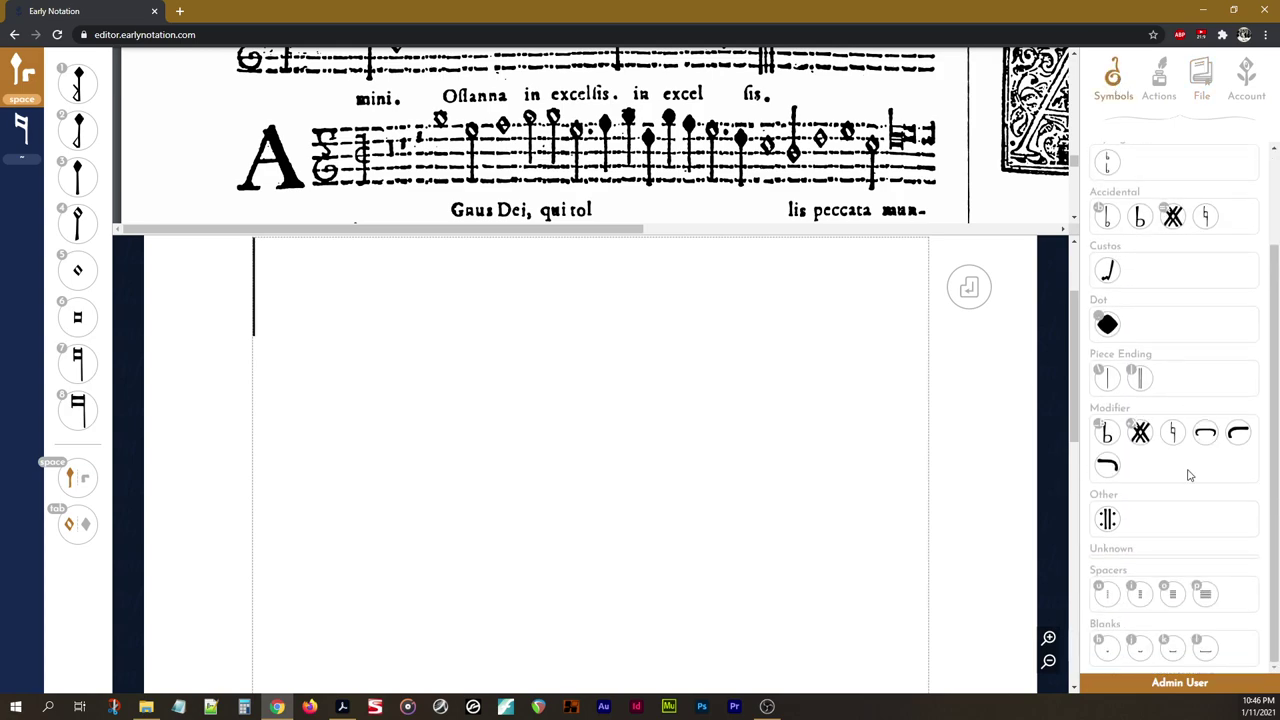
scroll(1143, 575, "up", 1)
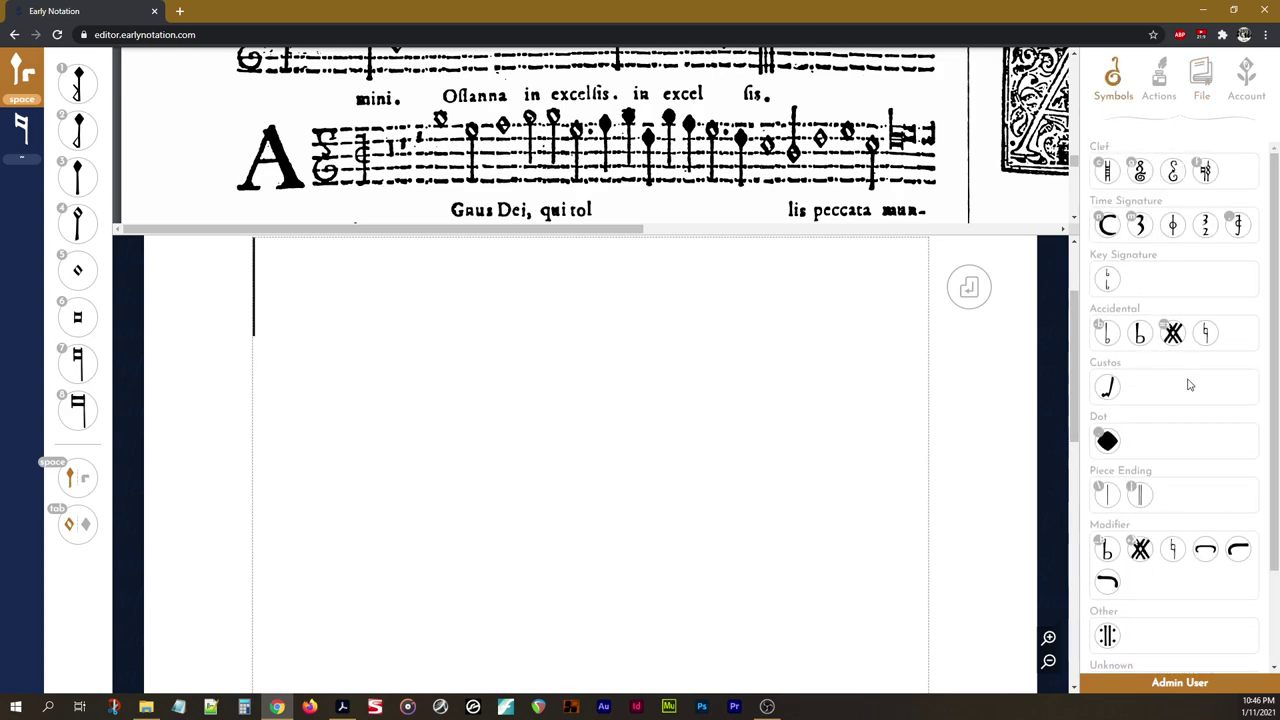
scroll(1189, 385, "down", 1)
scroll(1189, 385, "up", 1)
scroll(1189, 385, "down", 1)
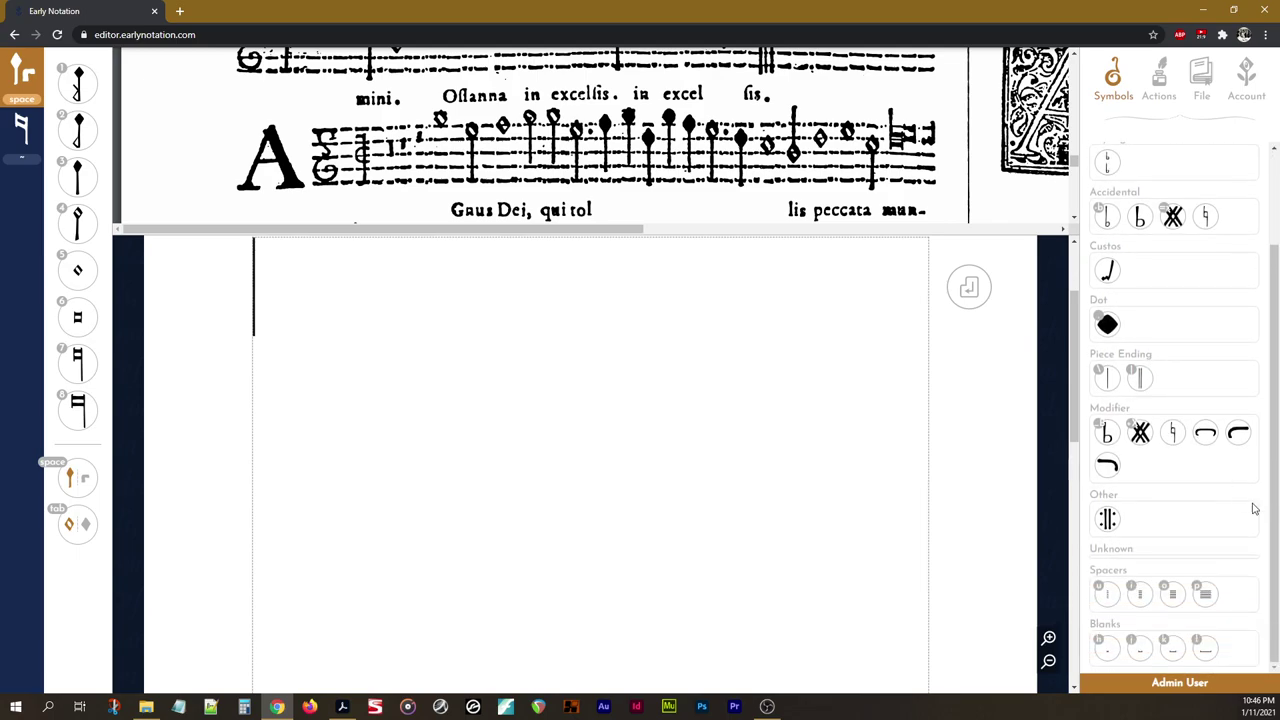
scroll(1245, 518, "up", 1)
scroll(1220, 528, "down", 1)
Try out the u, i, o and p spacer types to lengthen the staff
key("u")
key("i")
key("o")
key("p")
key("u")
key("i")
key("o")
key("p")
key("u")
key("i")
key("o")
key("p")
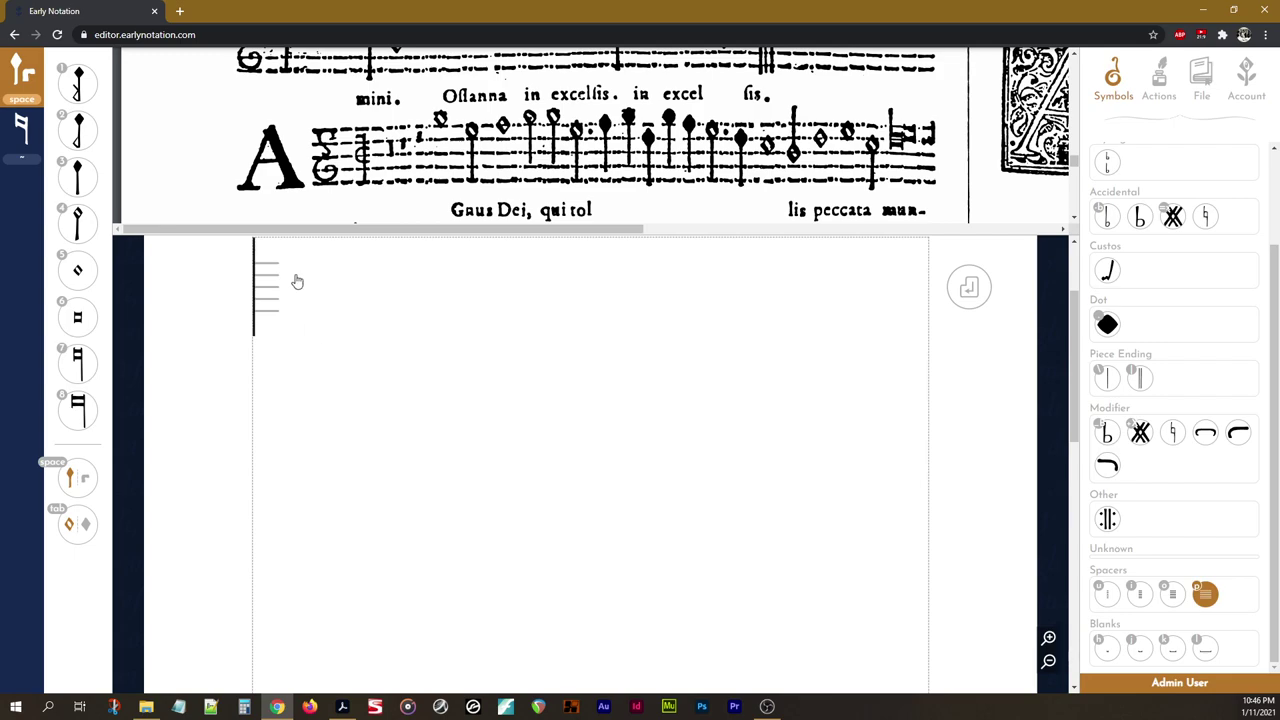
key("space")
key("space")
key("space")
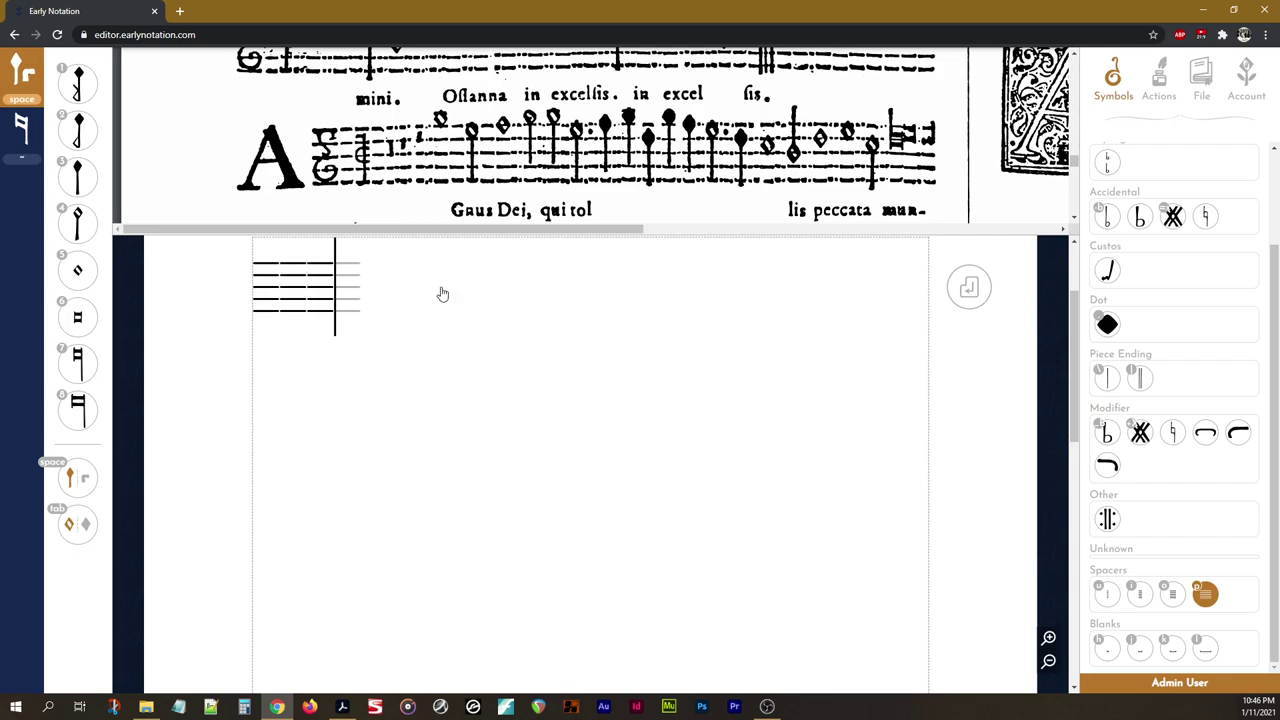
key("u")
key("o")
key("space")
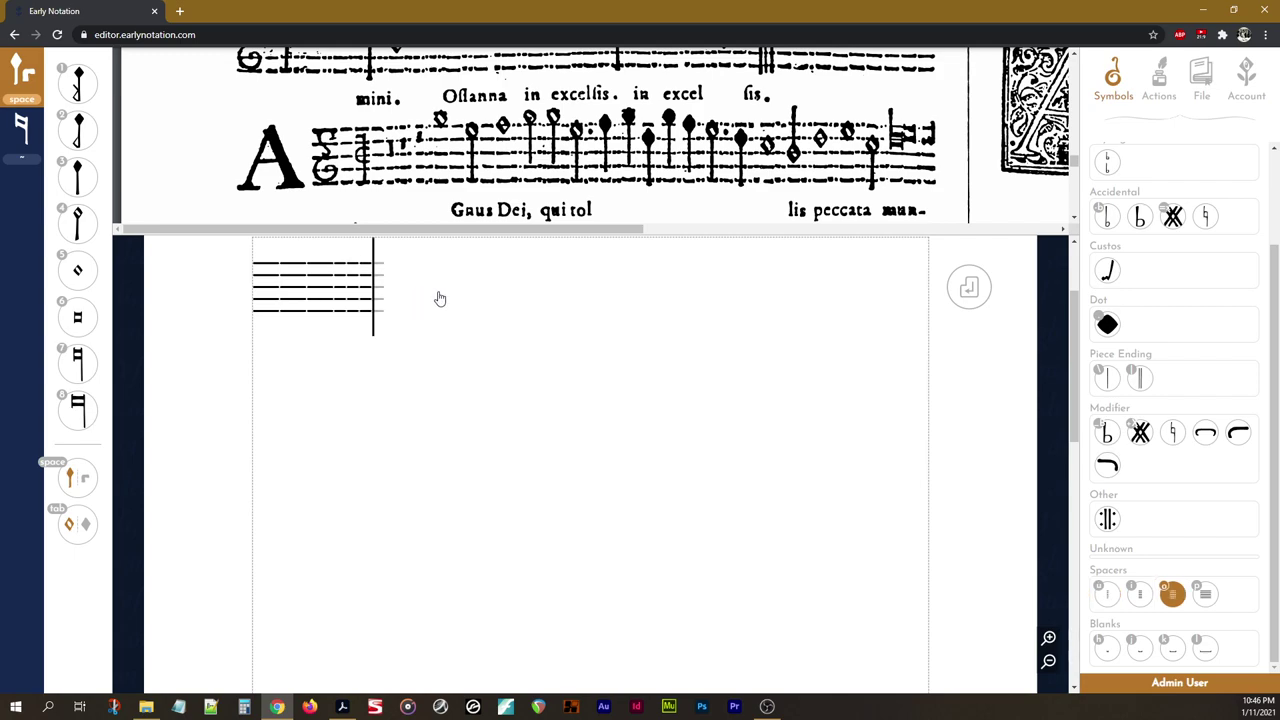
key("i")
key("space")
key("u")
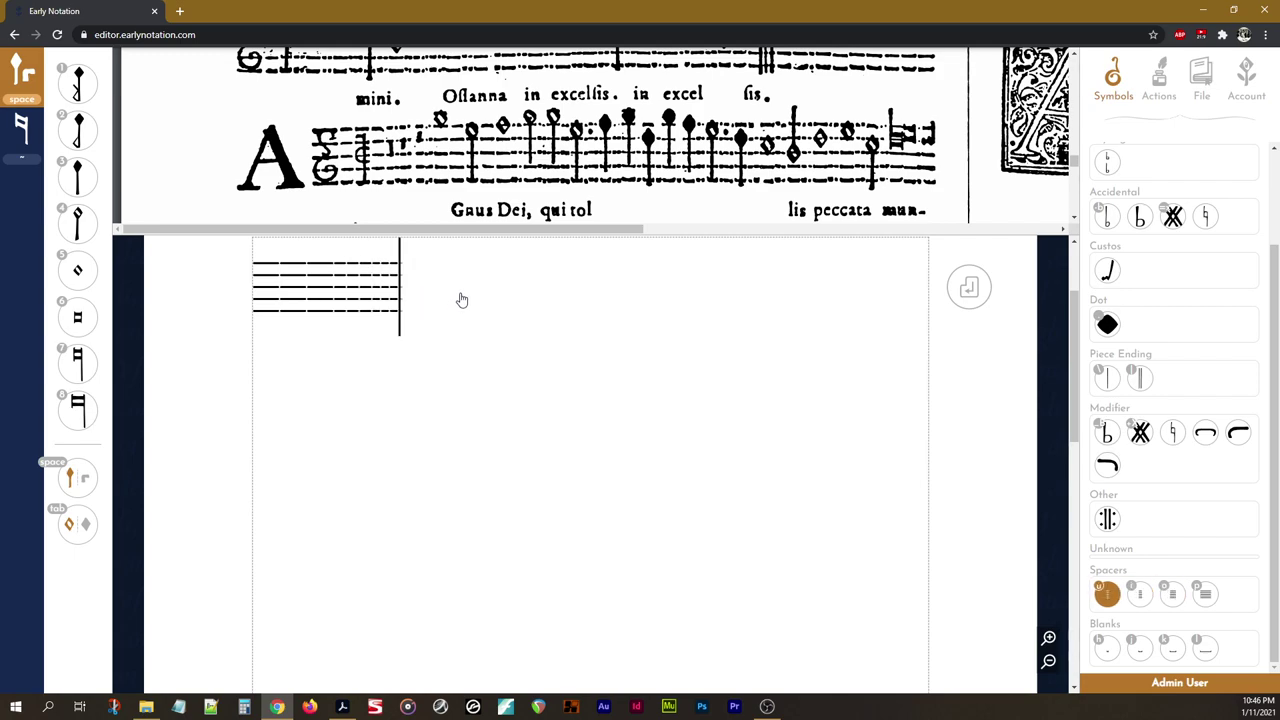
key("space")
key("Escape")
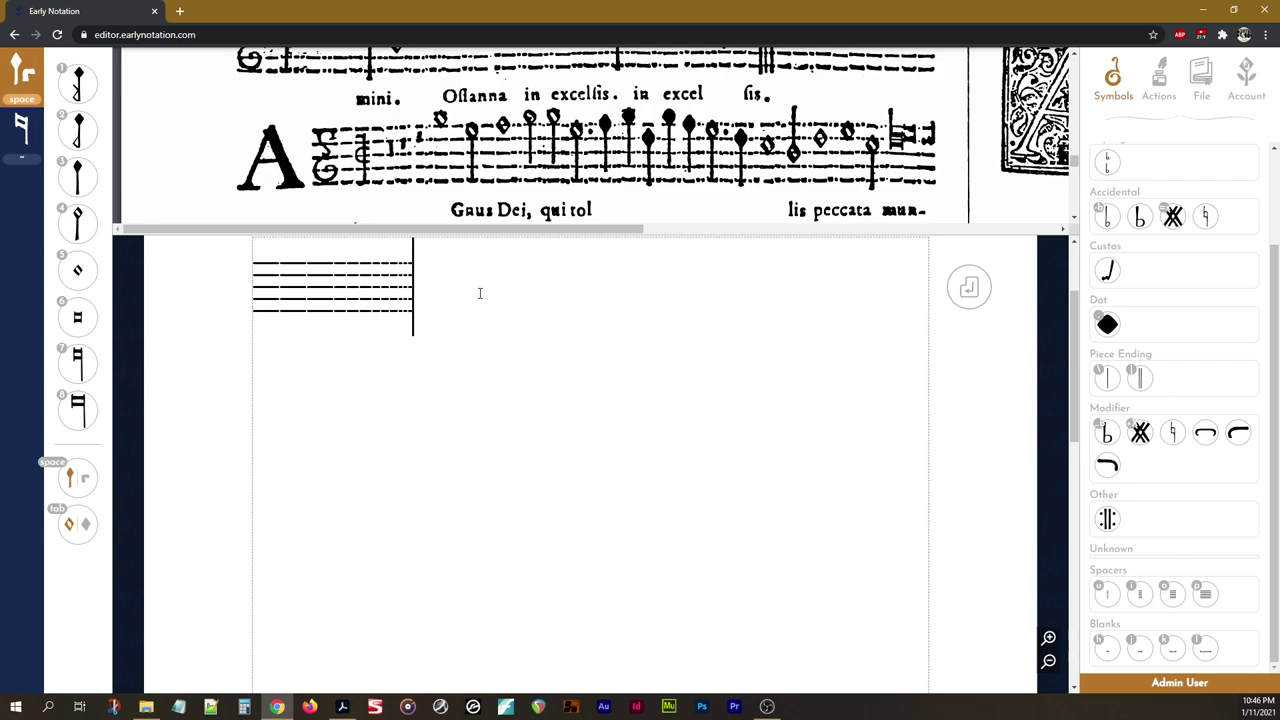
Remove the trial spacers and blanks, leaving one spacer, and scroll up to the Clef section
key("BackSpace")
key("BackSpace")
key("BackSpace")
key("BackSpace")
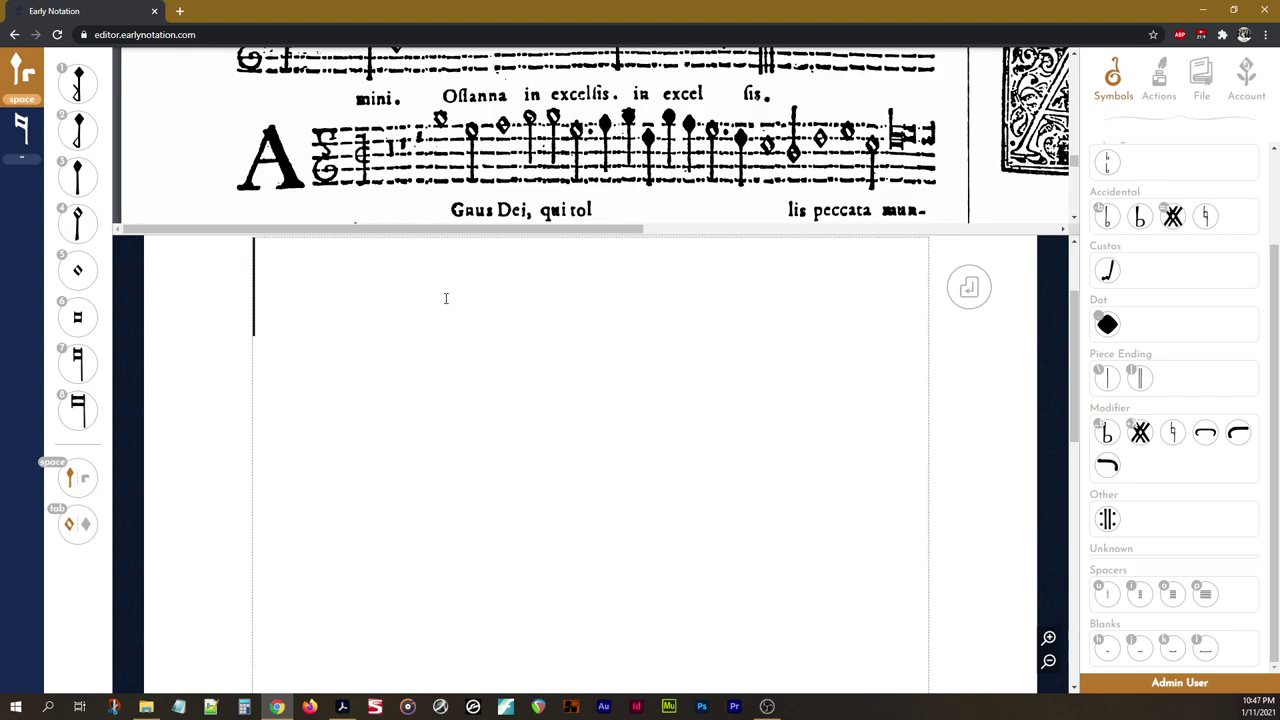
key("l")
key("l")
key("l")
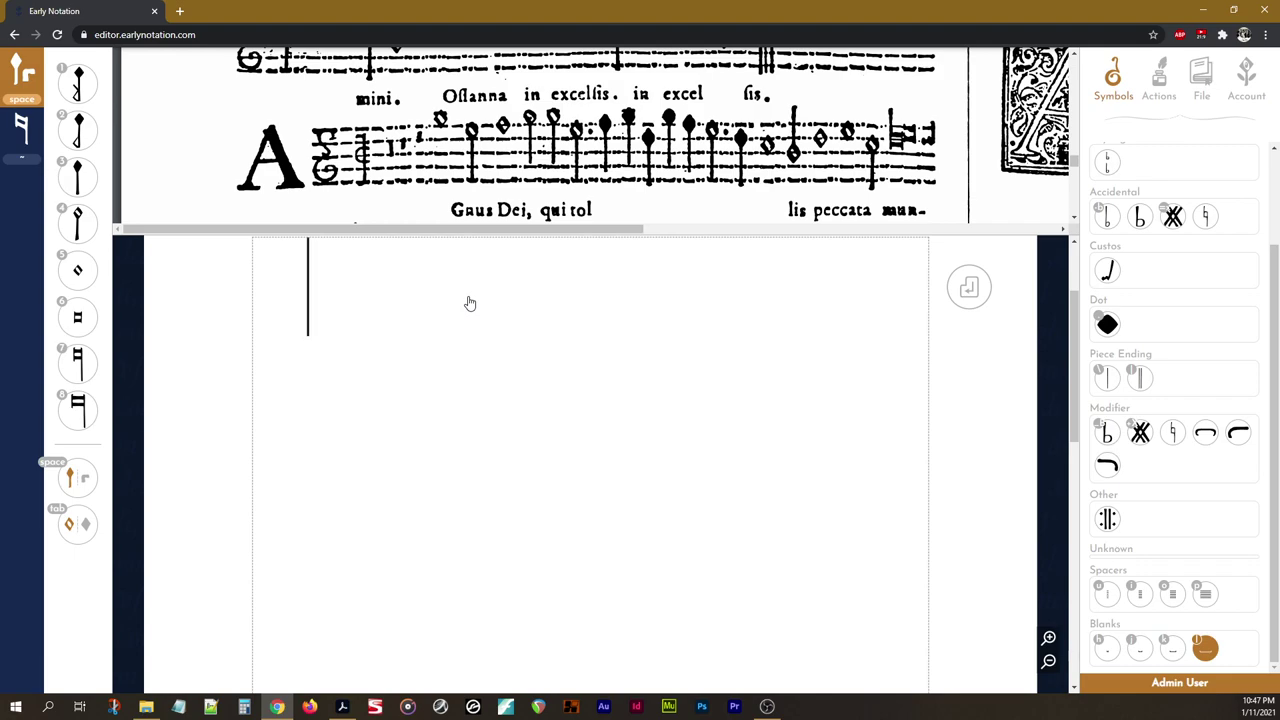
left_click_drag(297, 286, 250, 288)
left_click(277, 277)
left_click(315, 274)
key("BackSpace")
key("BackSpace")
key("l")
key("l")
key("l")
key("l")
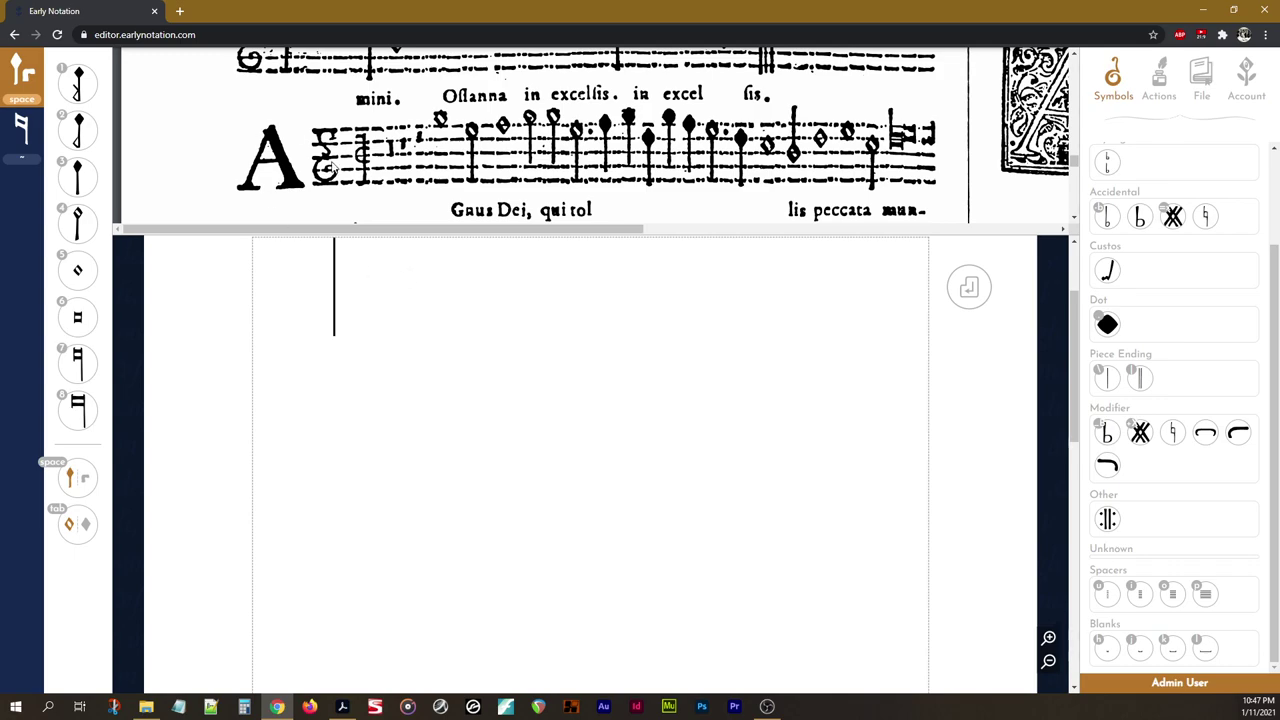
scroll(1201, 266, "up", 2)
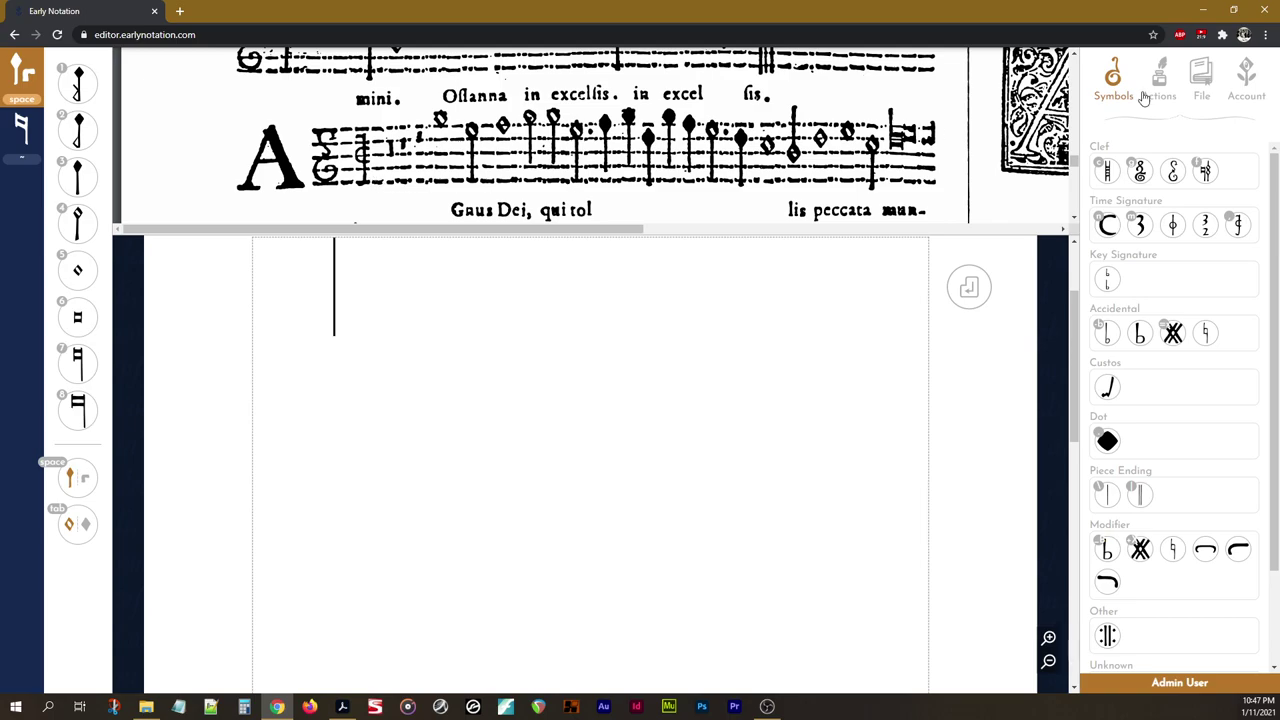
Place a C clef at the start of the first staff, then a time signature after it
left_click(1174, 174)
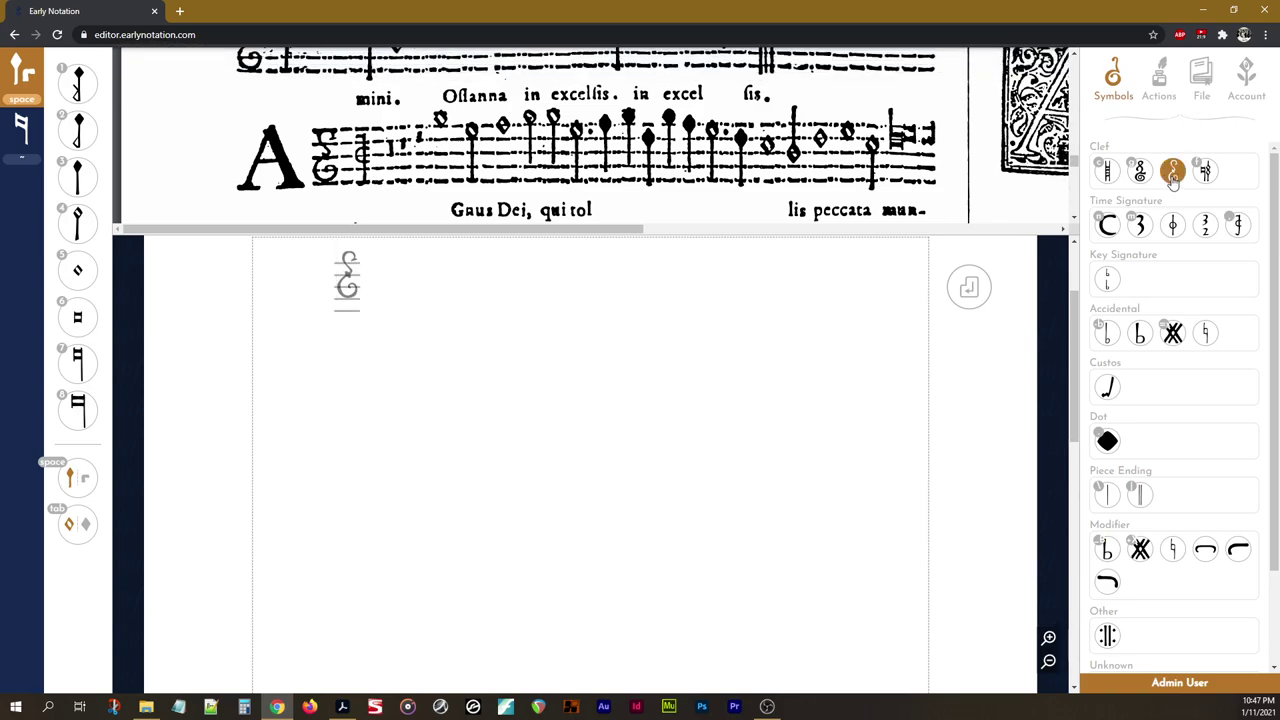
left_click(458, 300)
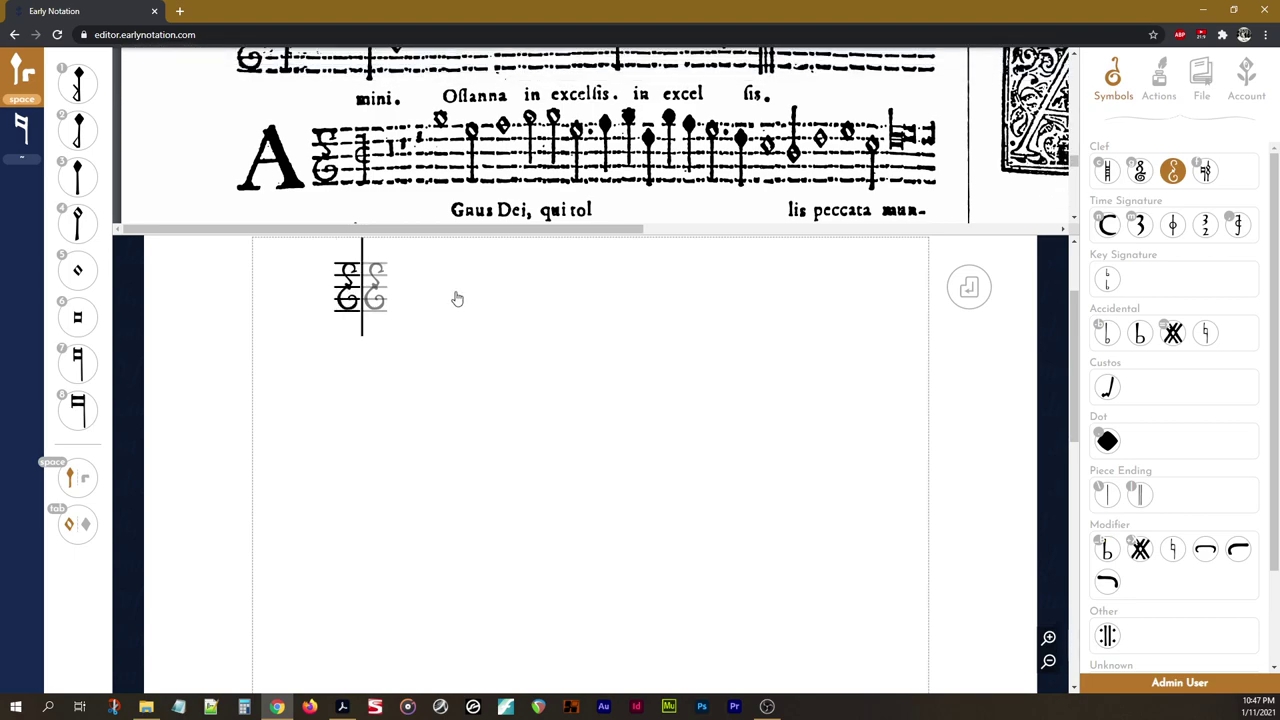
key("Escape")
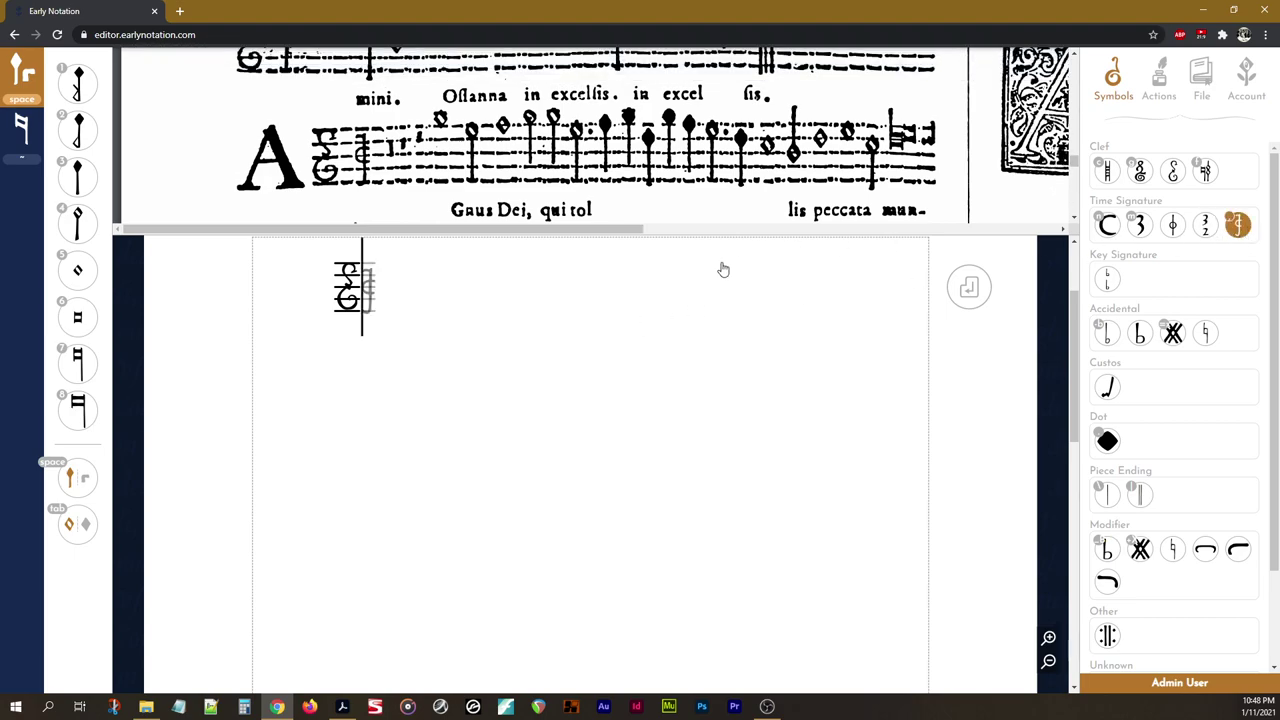
left_click(401, 298)
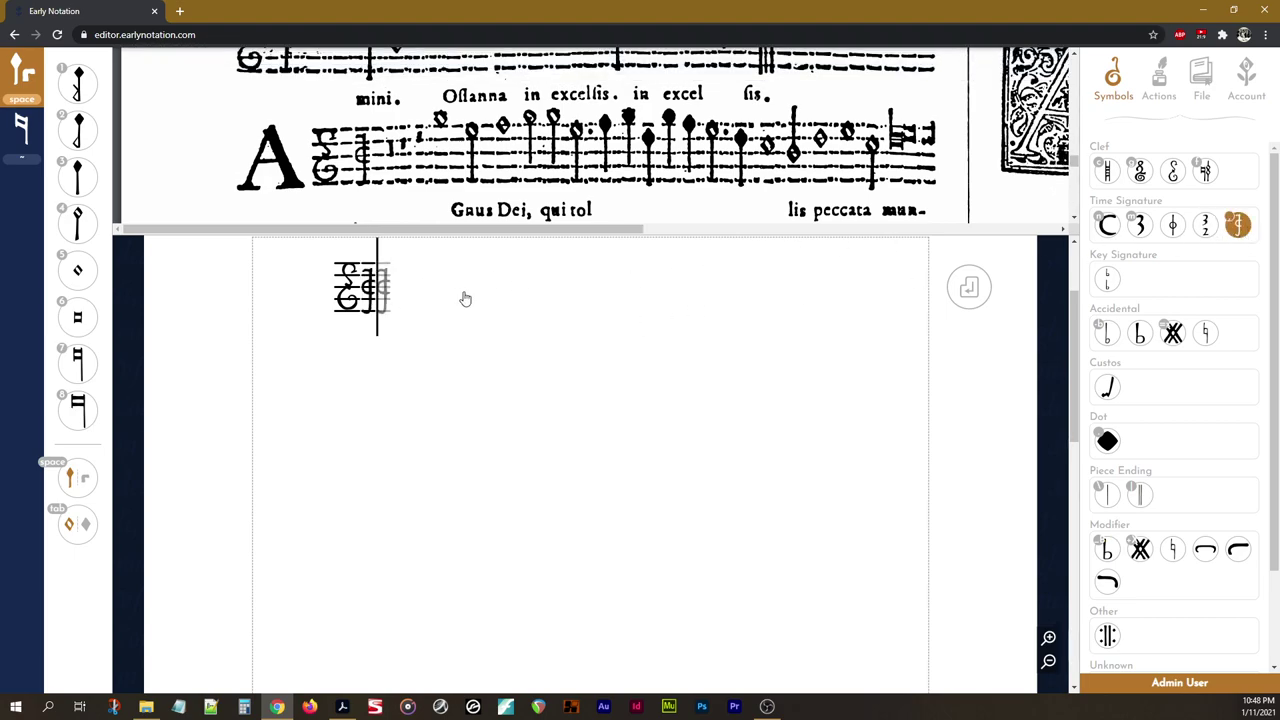
key("Escape")
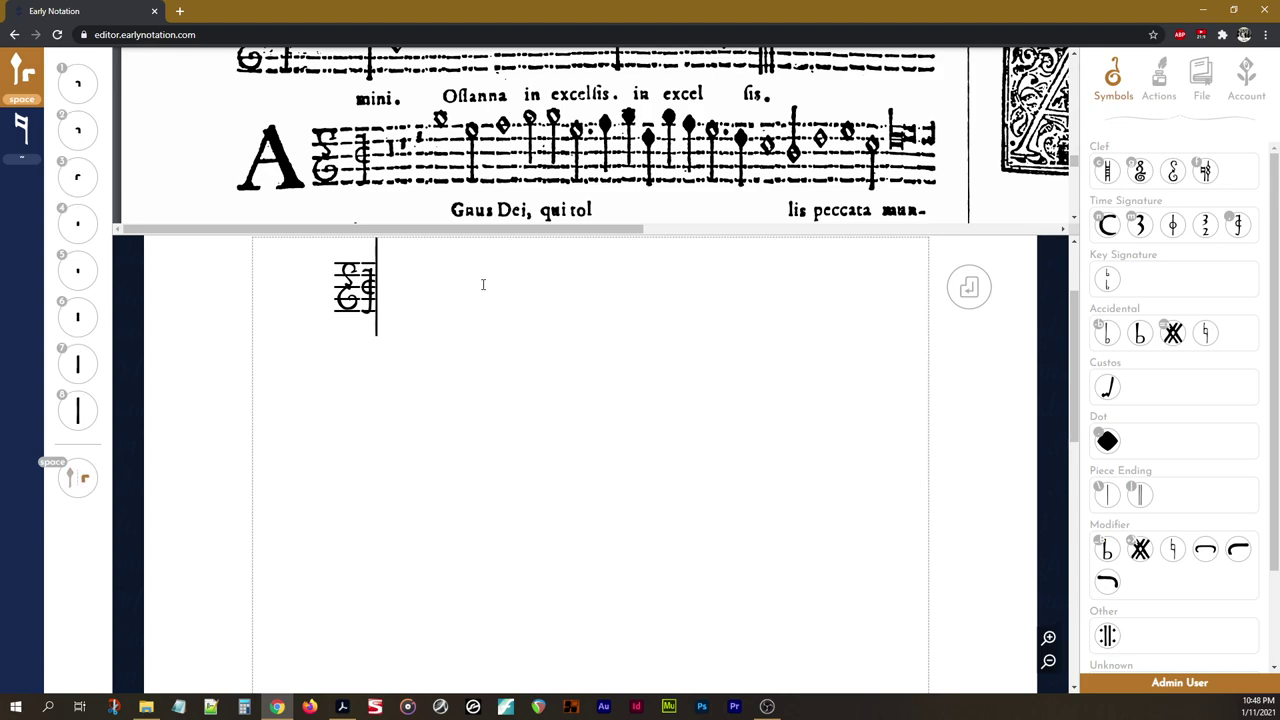
Place three rests (values 6, 5 and 4) after the time signature, then return to semibreve notes
key("space")
key("space")
key("6")
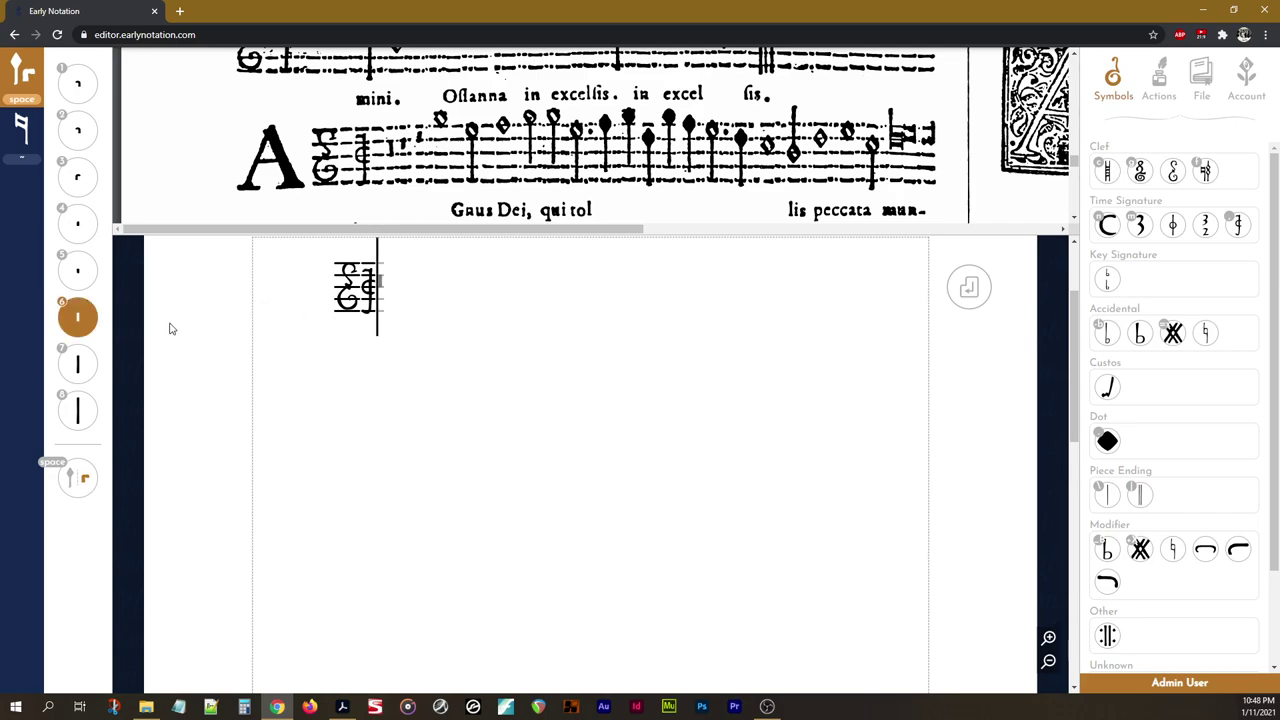
left_click(411, 290)
key("7")
key("6")
key("5")
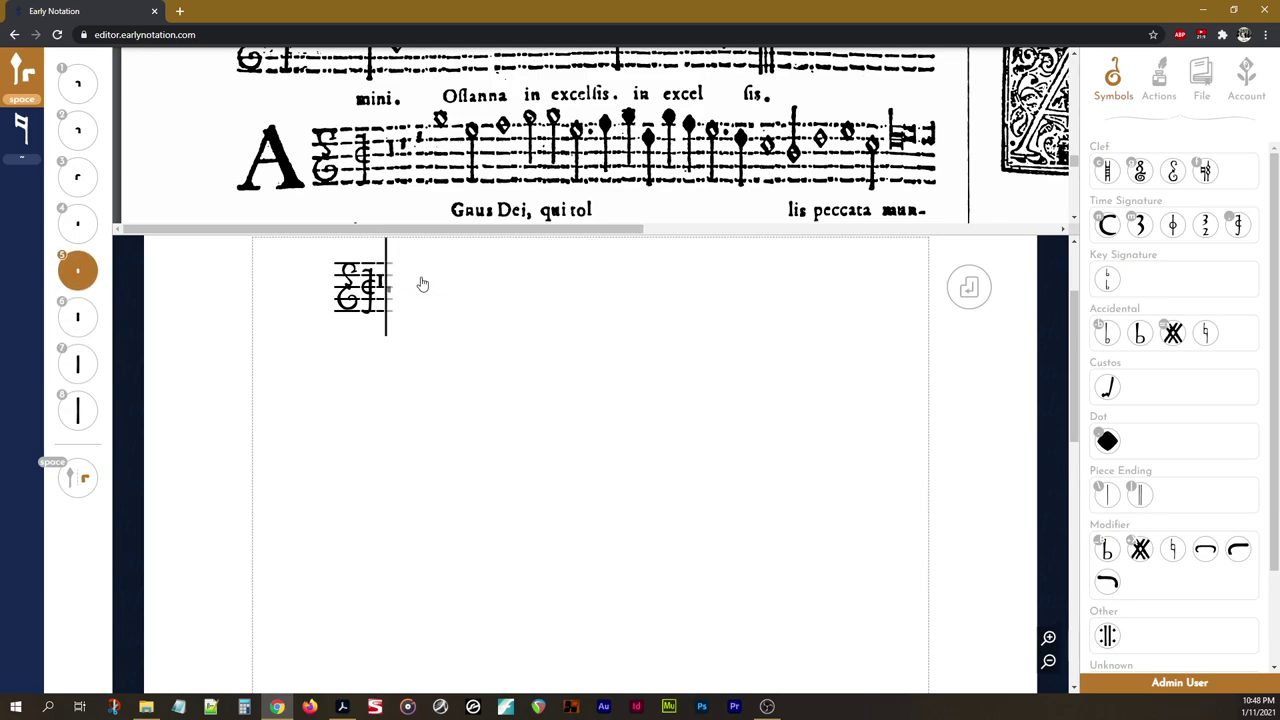
left_click(423, 282)
key("4")
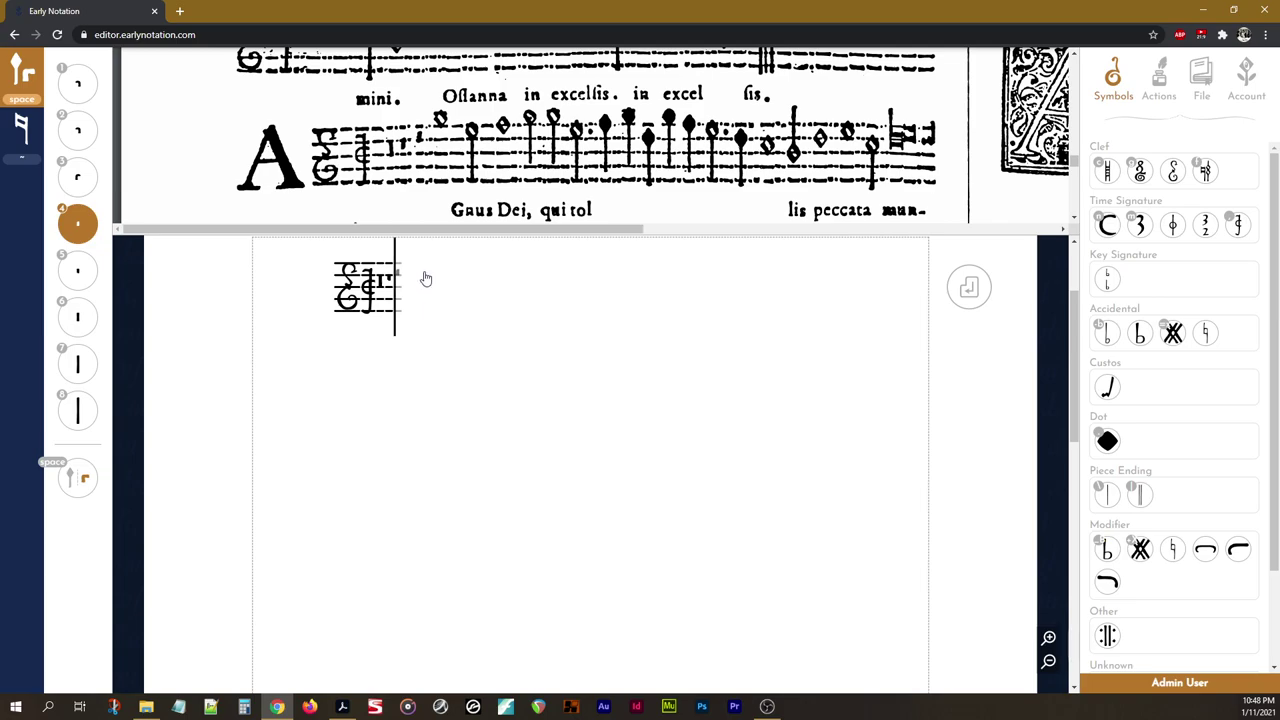
left_click(424, 280)
key("space")
key("5")
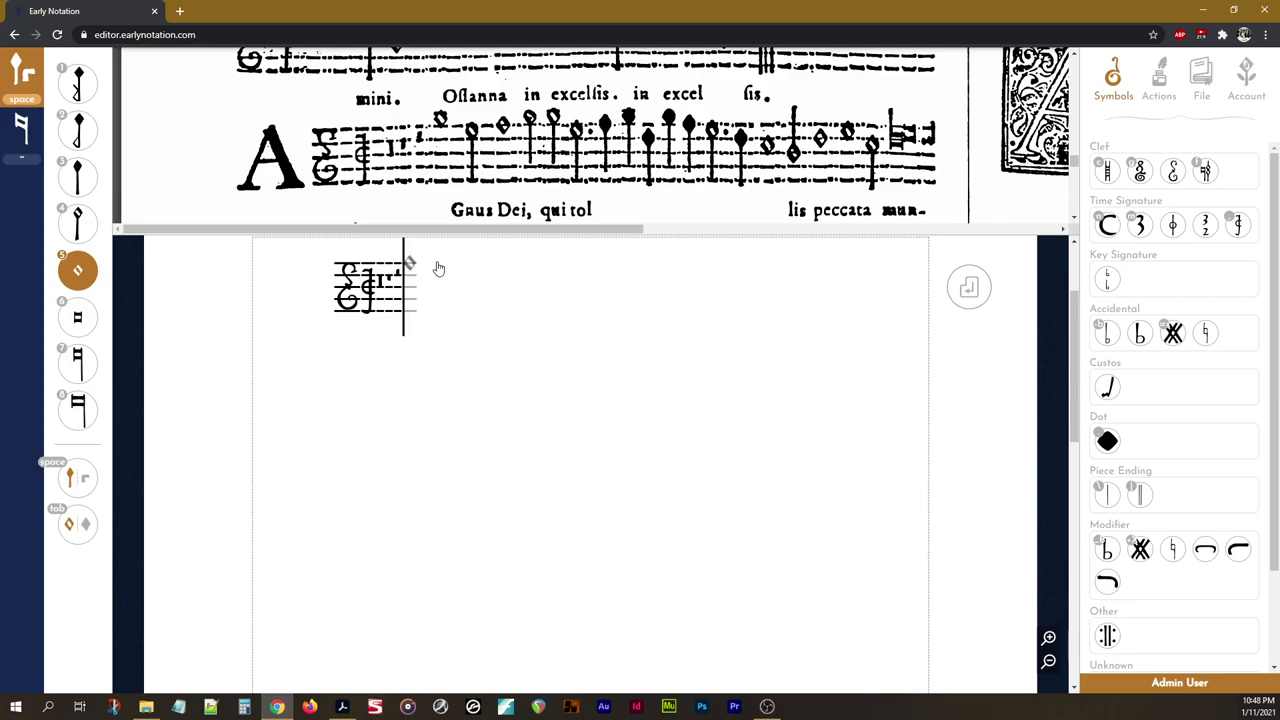
Enter a semibreve, minim, semibreve and three minims, followed by a dot
left_click(443, 262)
key("4")
left_click(443, 271)
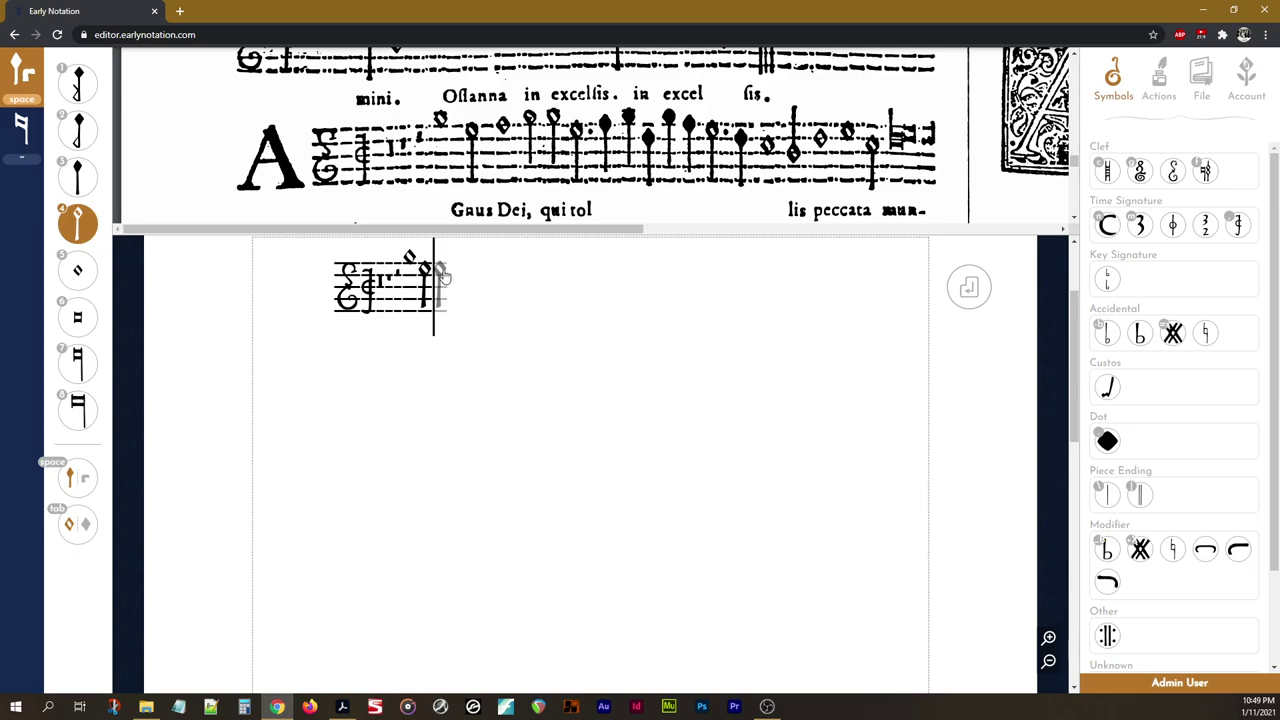
key("5")
left_click(450, 268)
key("4")
left_click(456, 263)
left_click(460, 263)
left_click(464, 271)
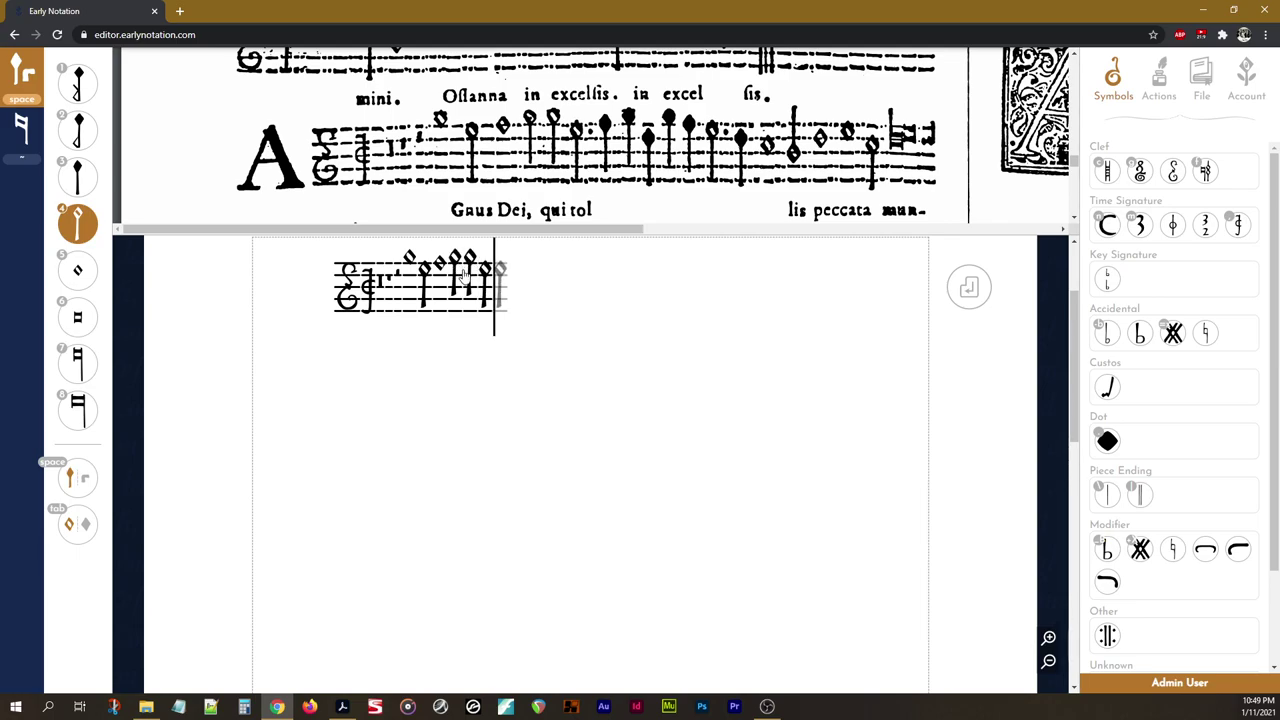
key("period")
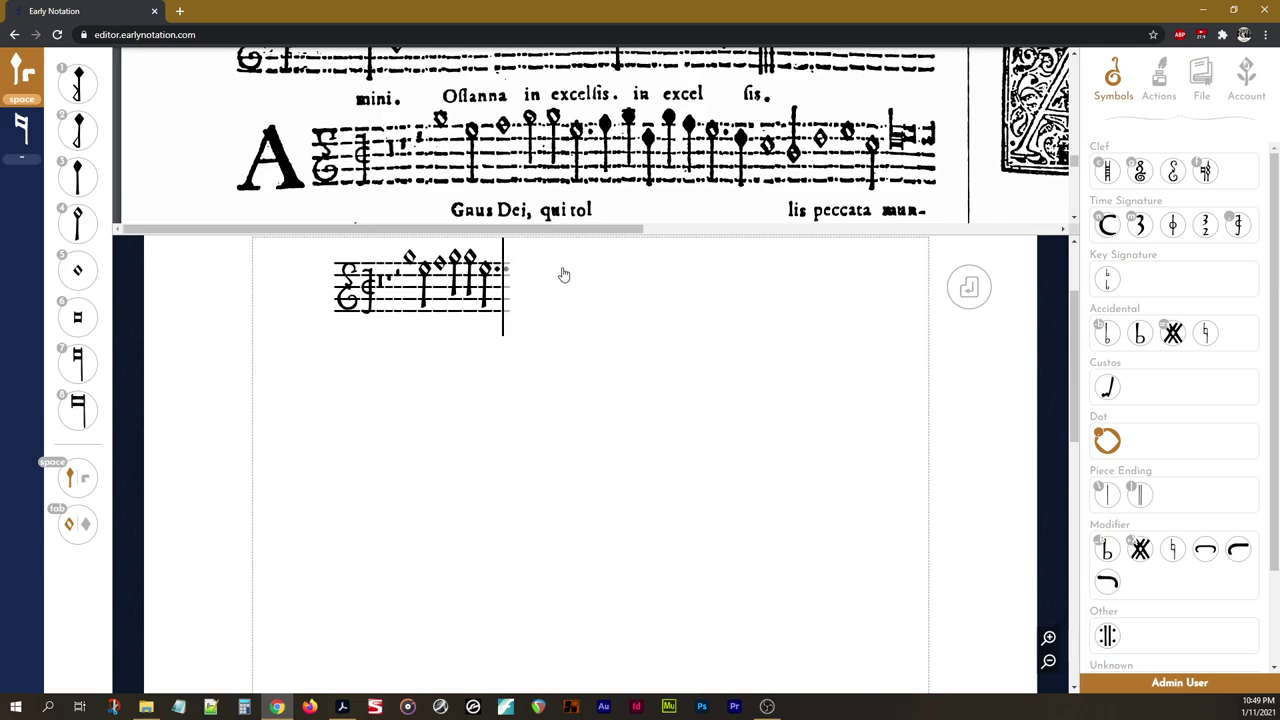
key("BackSpace")
key("period")
Add three black-headed notes at the end of the staff
key("3")
left_click(535, 270)
left_click(543, 264)
left_click(547, 267)
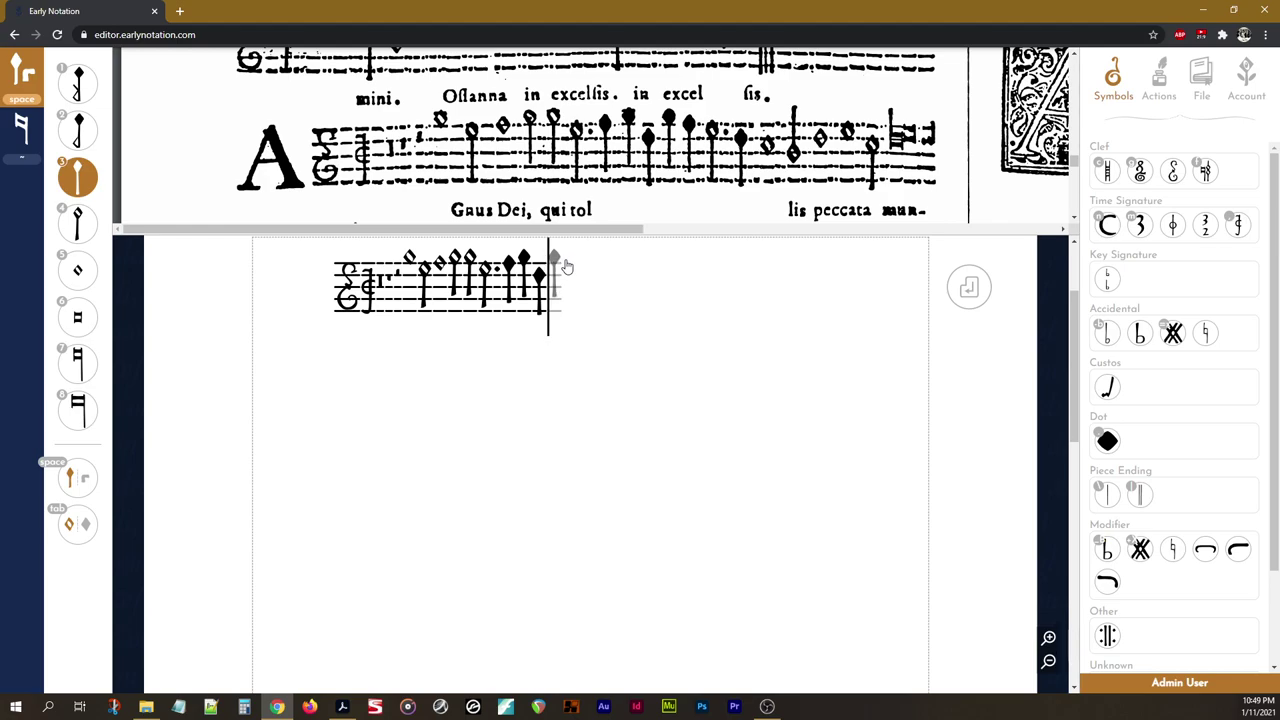
Add two black notes, a dotted minim and another black note to the staff
left_click(567, 265)
left_click(567, 263)
key("4")
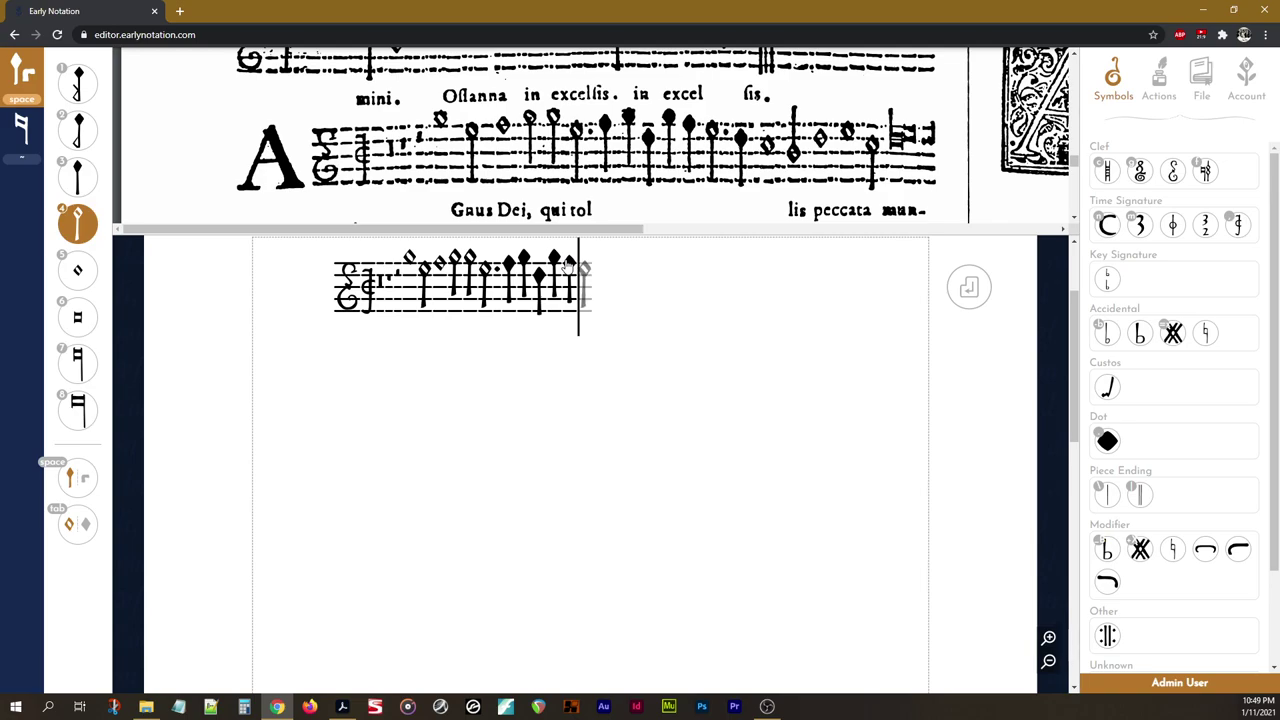
left_click(567, 263)
key("period")
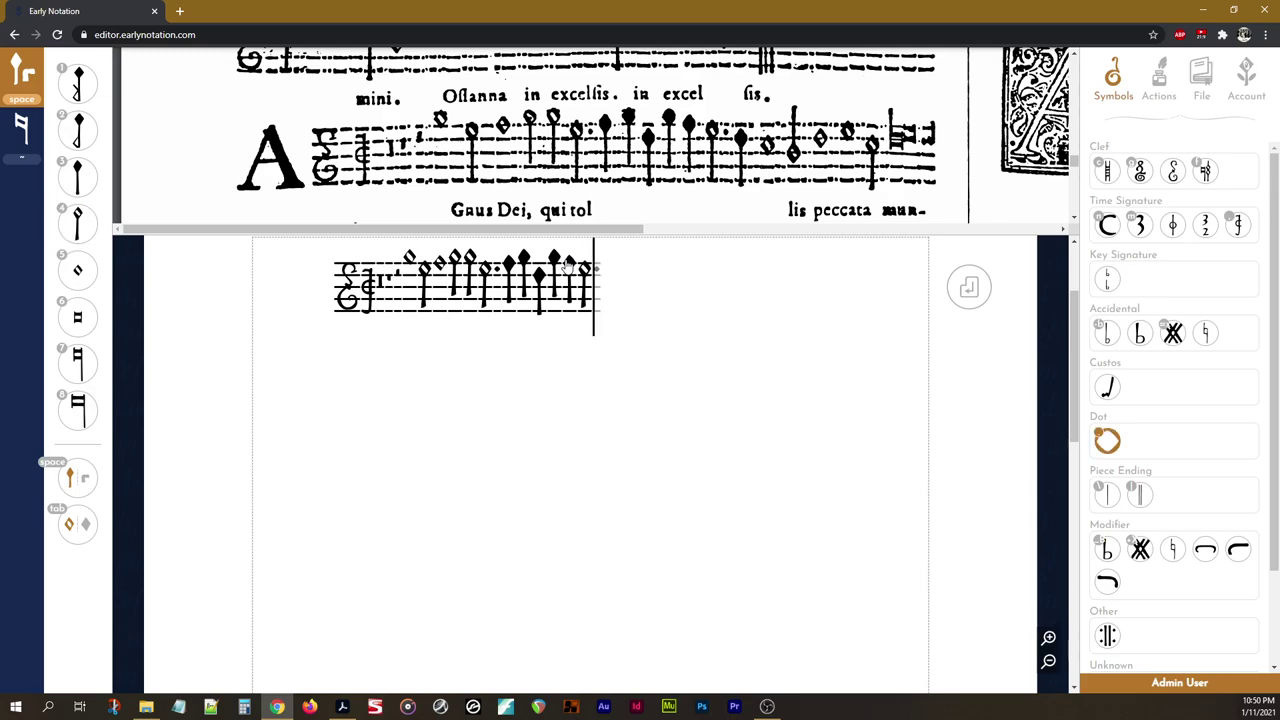
left_click(567, 263)
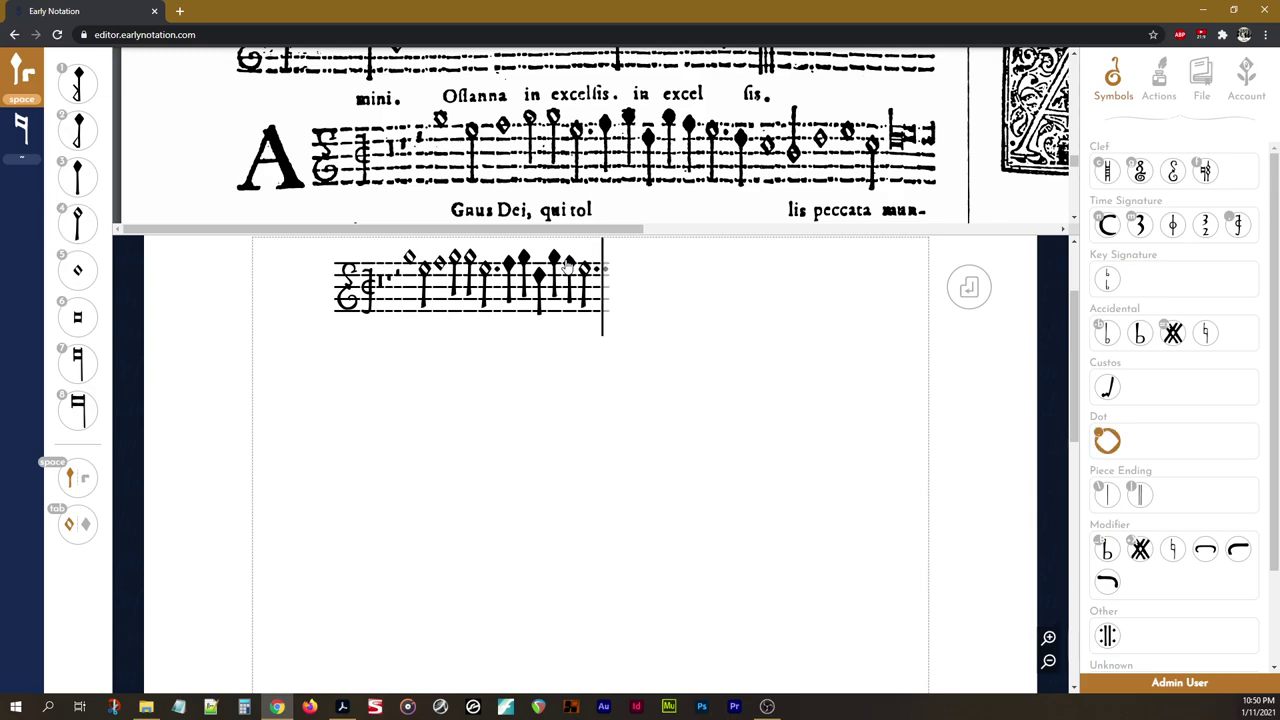
key("3")
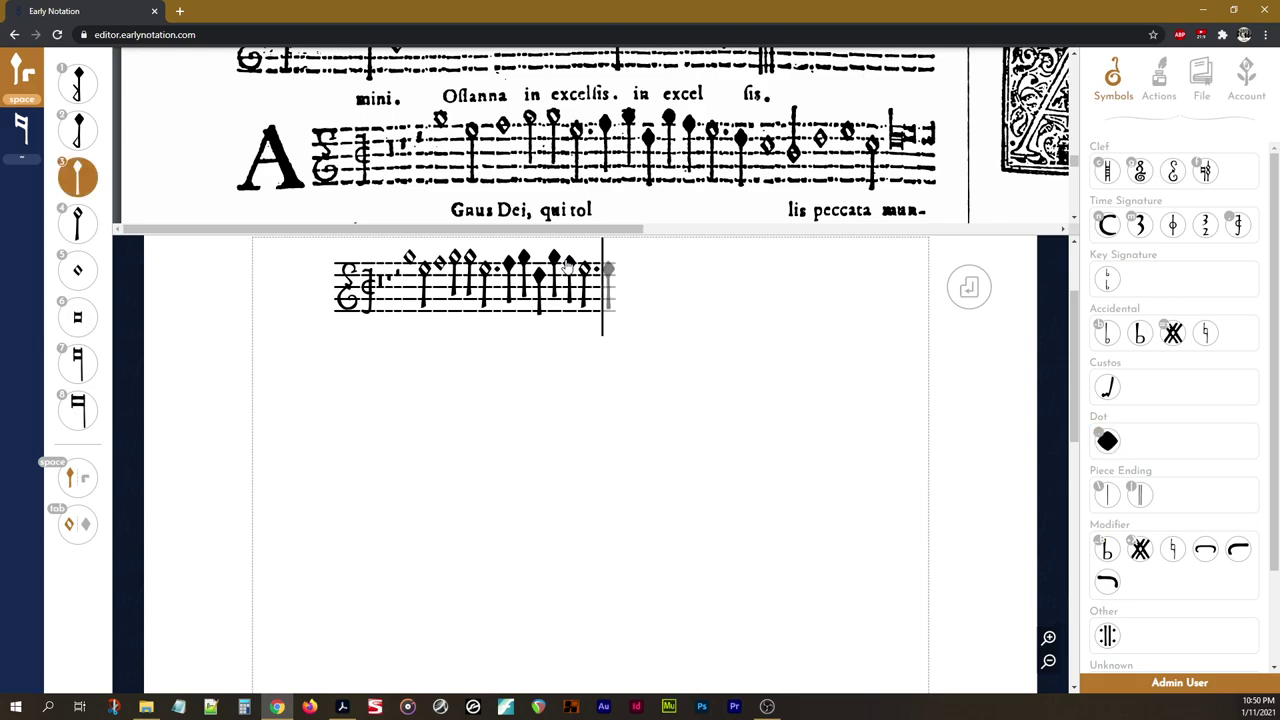
key("Return")
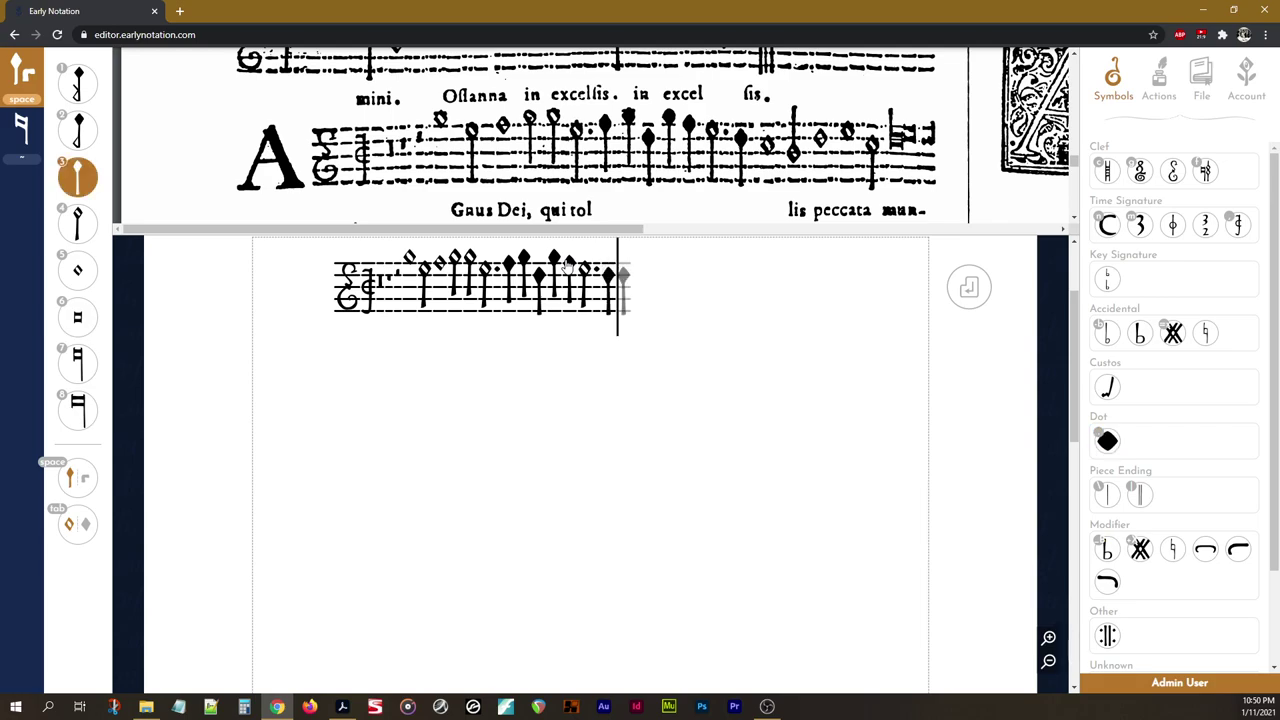
Enter alternating semibreves and minims, adjust the next pitch, and end note entry
key("5")
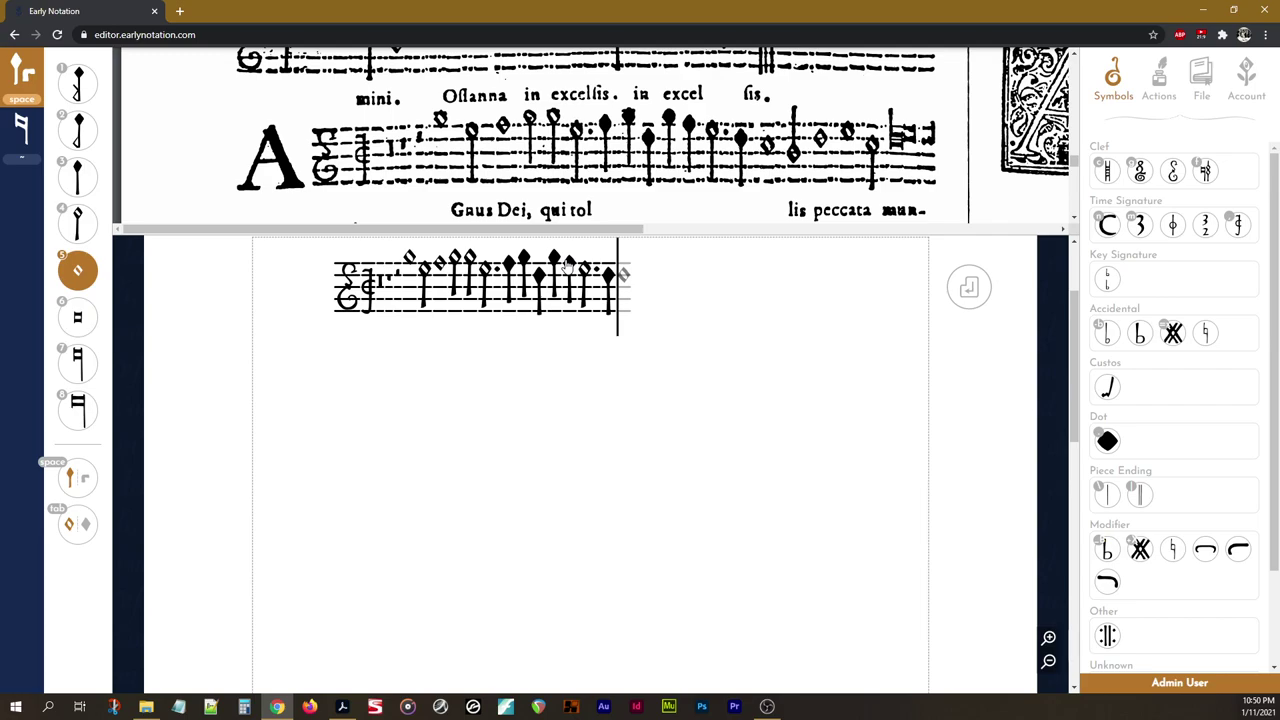
key("Return")
key("4")
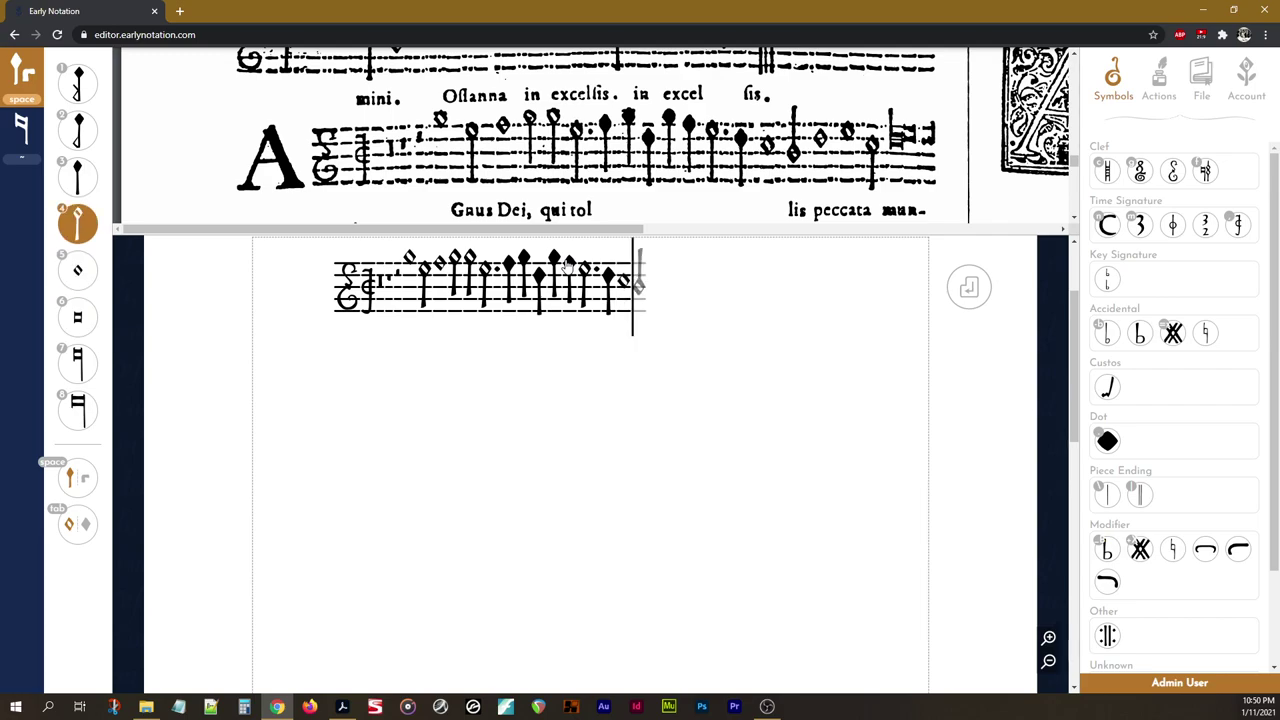
key("Return")
key("5")
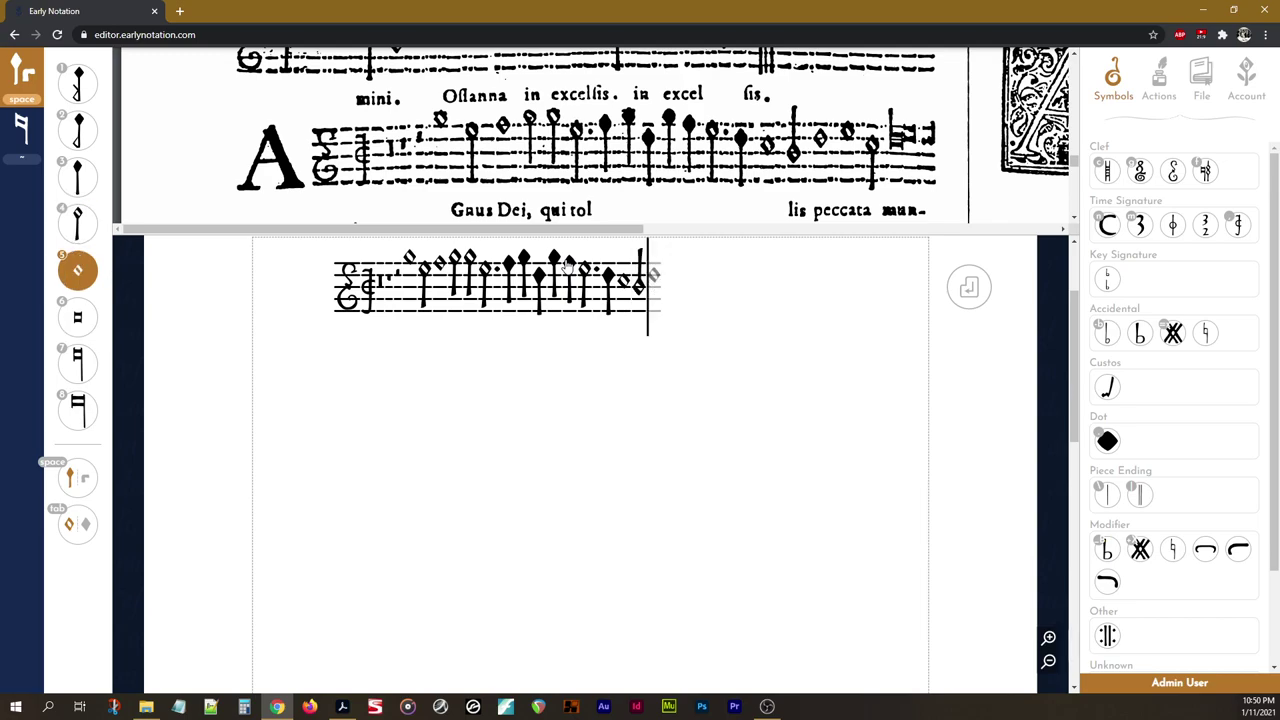
key("Return")
key("Return")
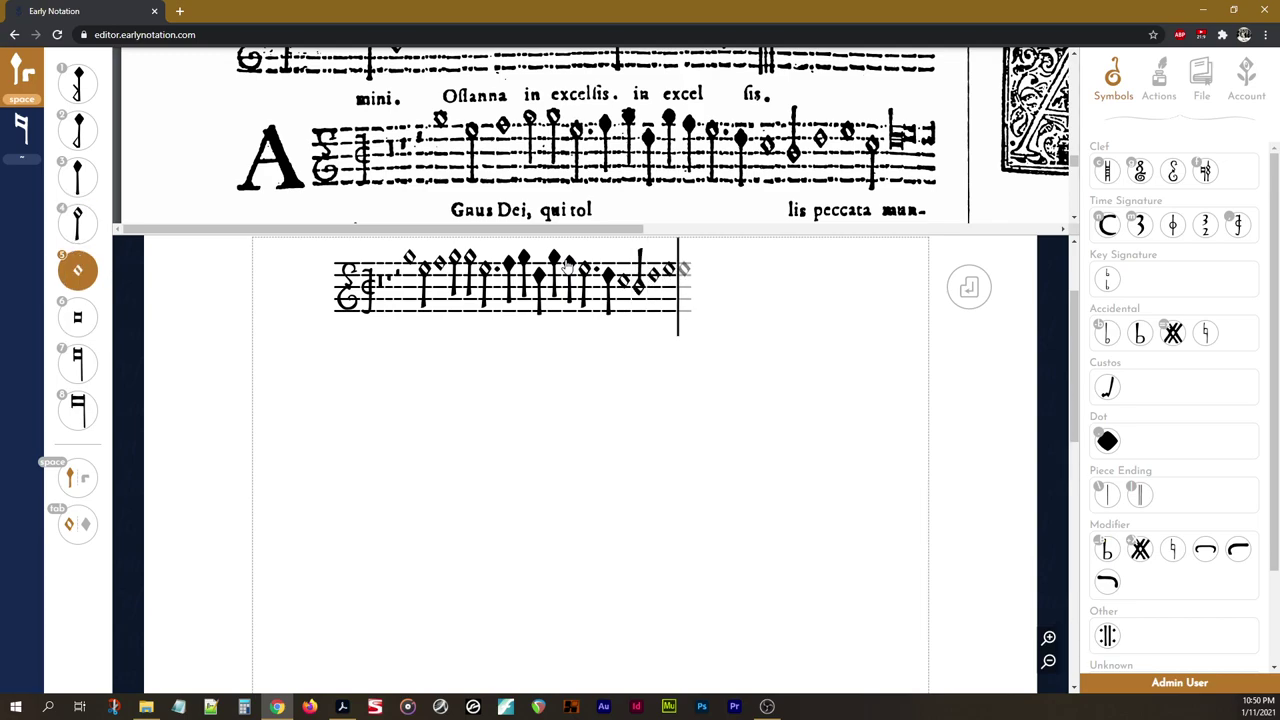
key("4")
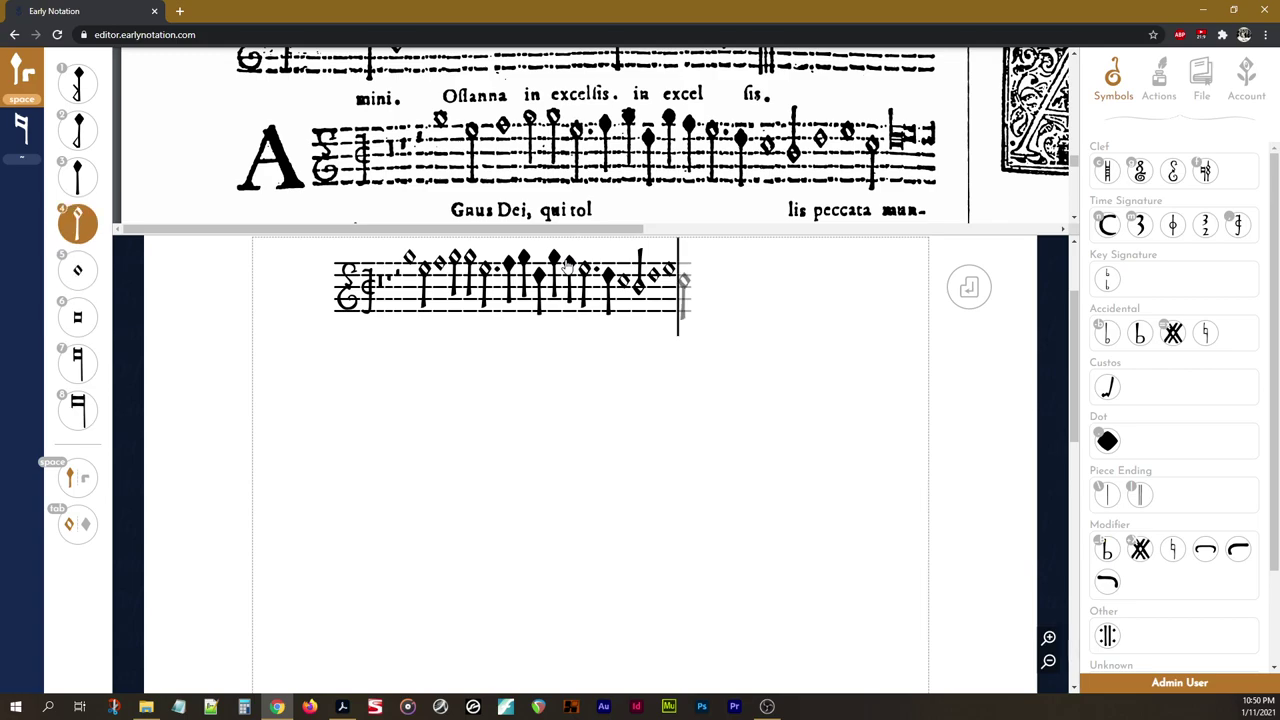
key("Return")
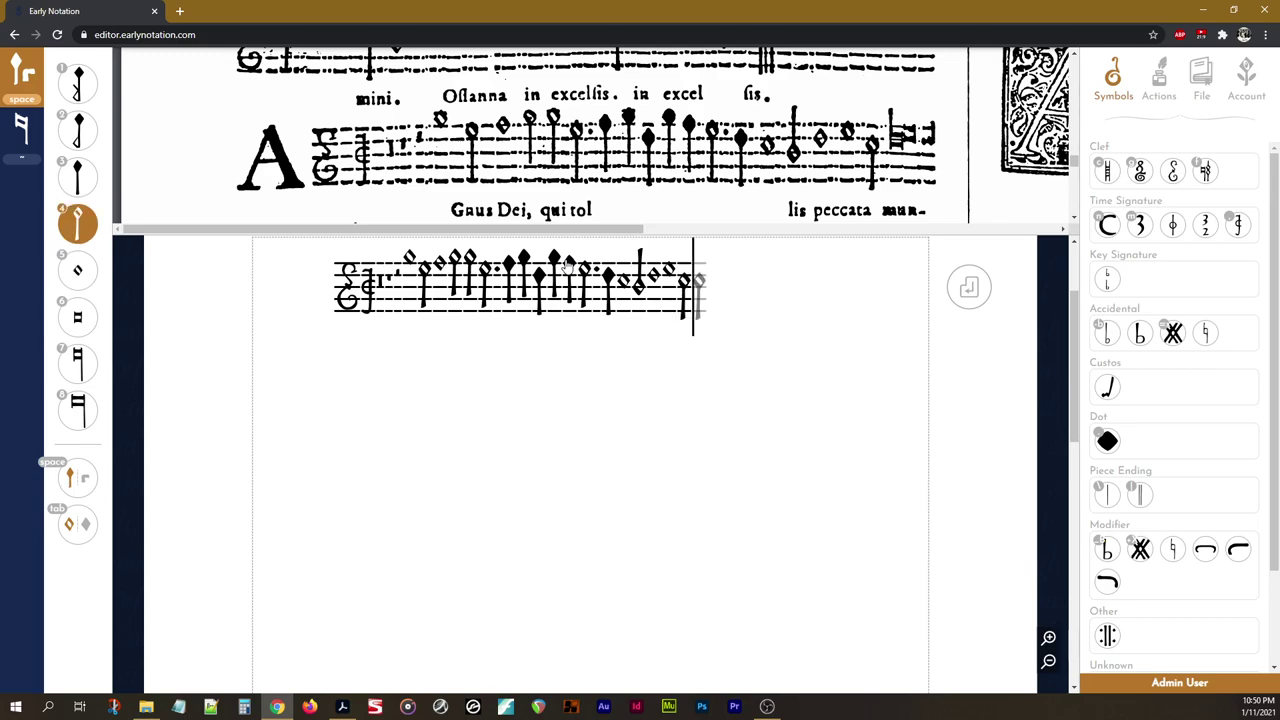
key("Up")
key("Up")
key("Down")
key("Escape")
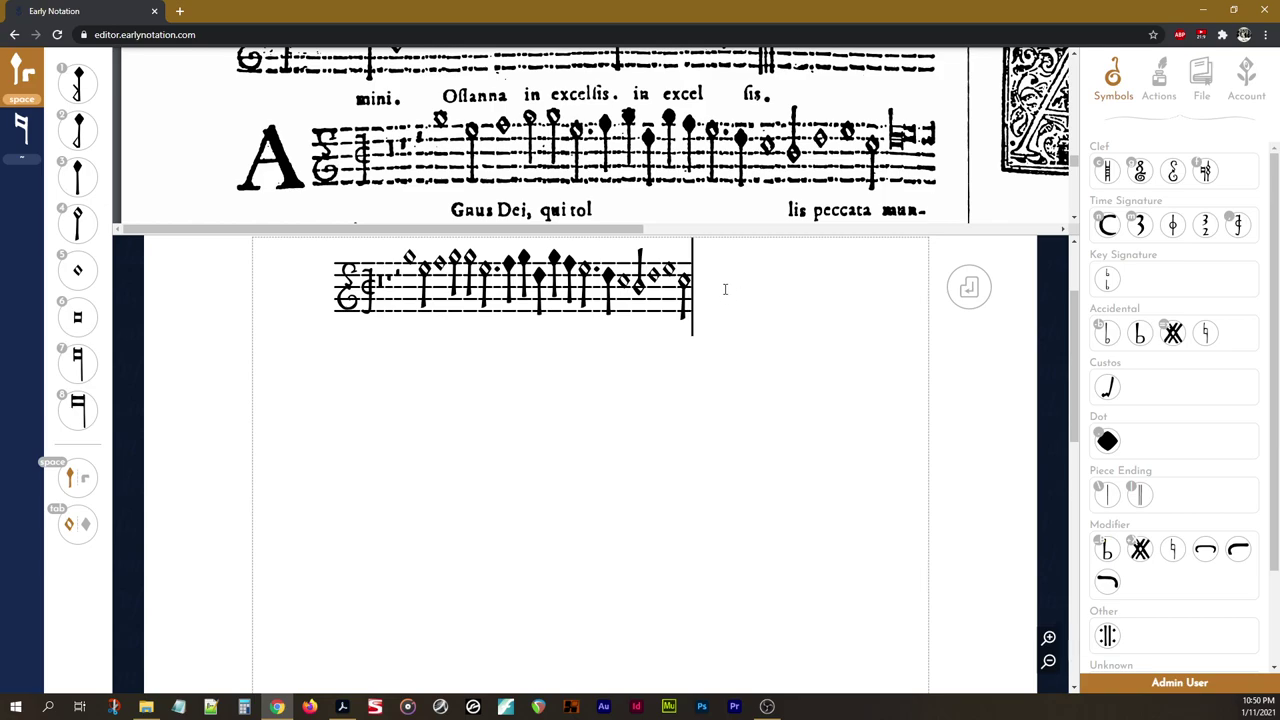
Switch the palette from ordinary note values to the rests and long-note symbols
left_click(18, 140)
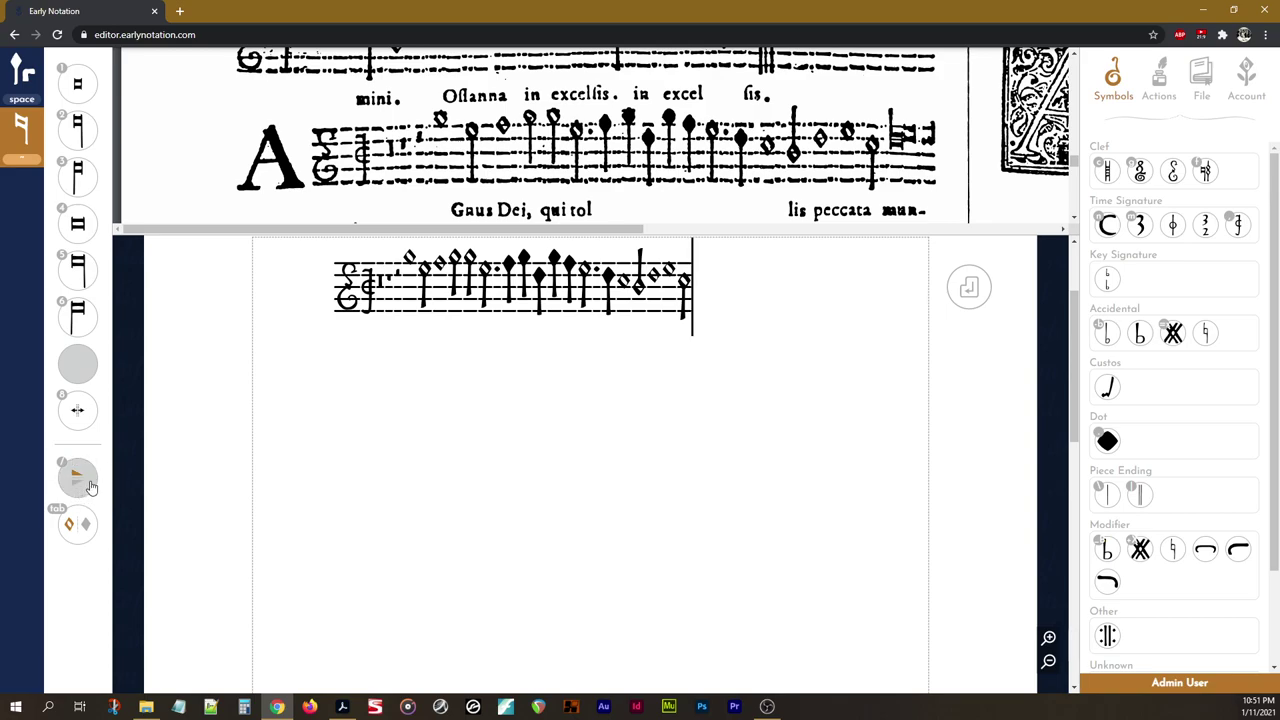
Try different stem directions and notehead fills, settling on stems up with hollow noteheads
left_click(89, 486)
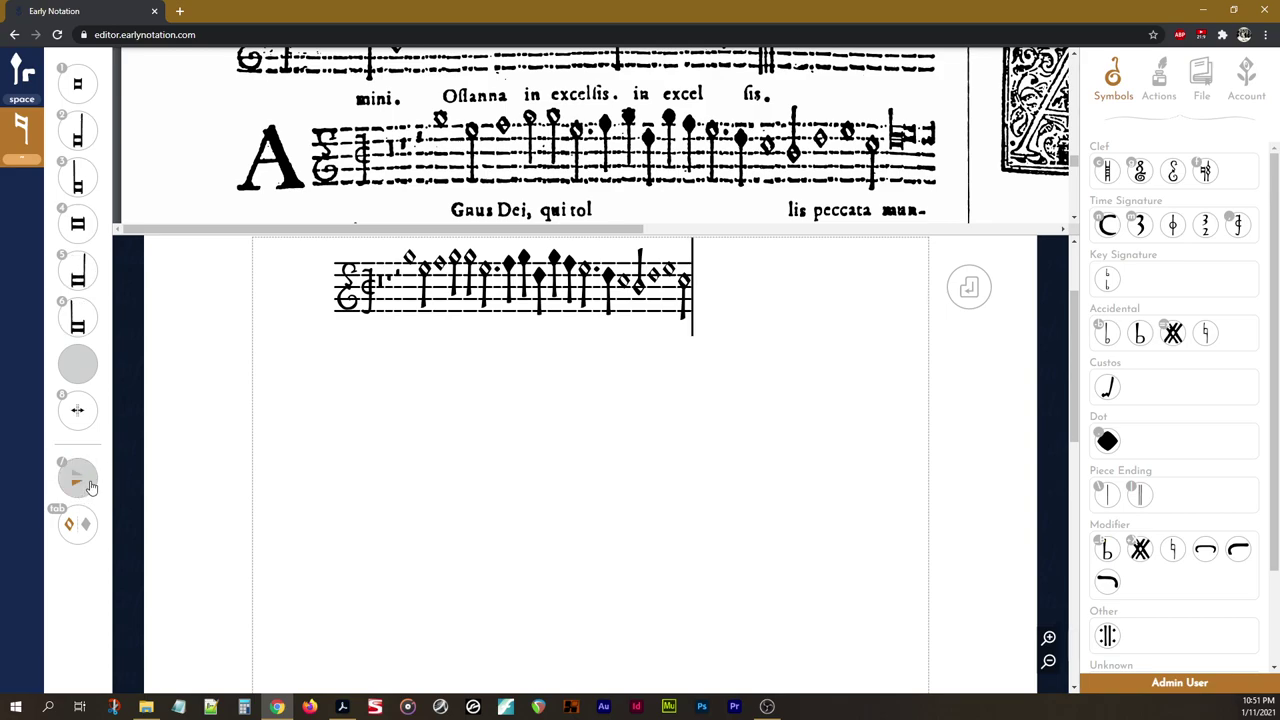
left_click(89, 486)
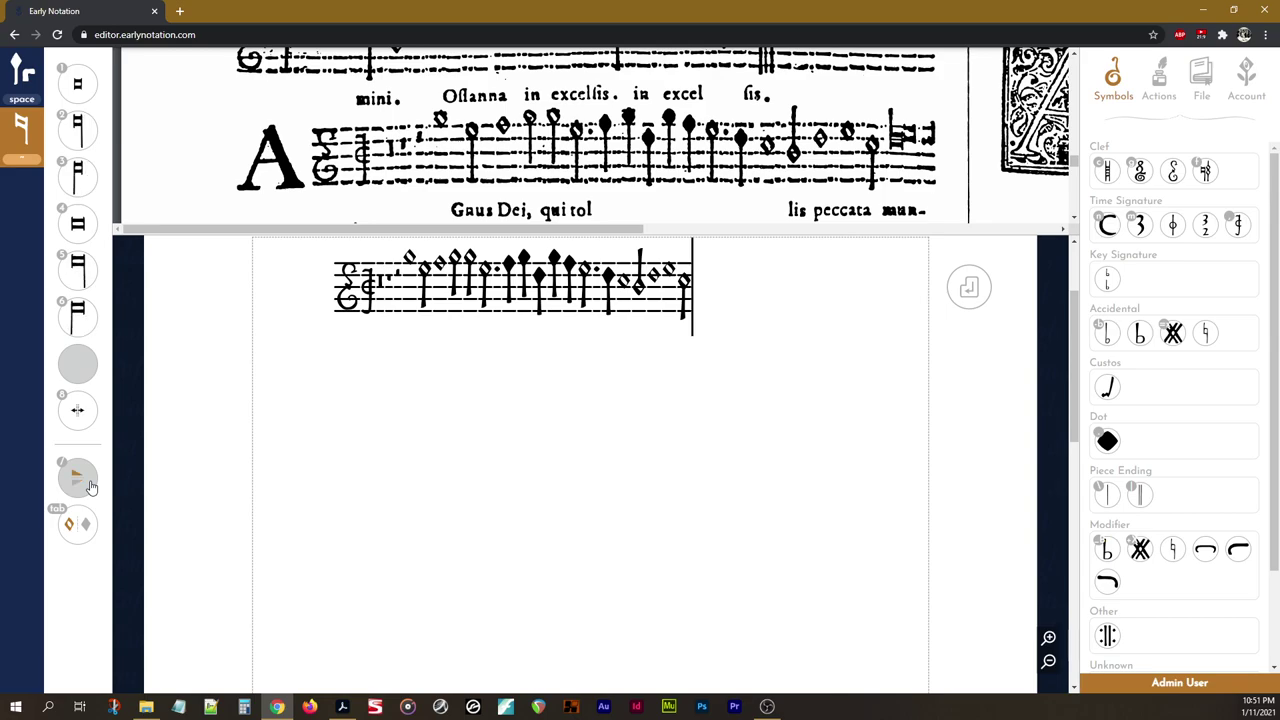
left_click(89, 486)
left_click(89, 486)
left_click(89, 486)
left_click(89, 486)
left_click(82, 533)
left_click(82, 533)
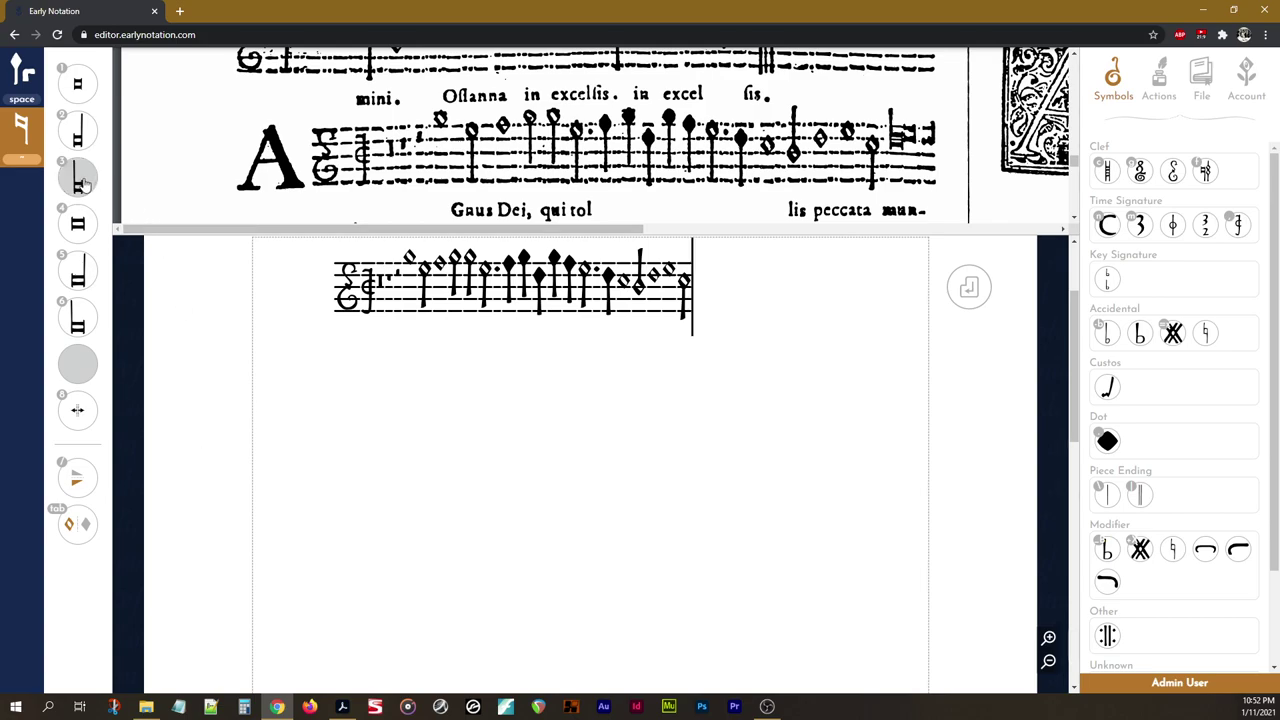
Add a long and then a stemless square note at the end of the first staff
mouse_move(84, 182)
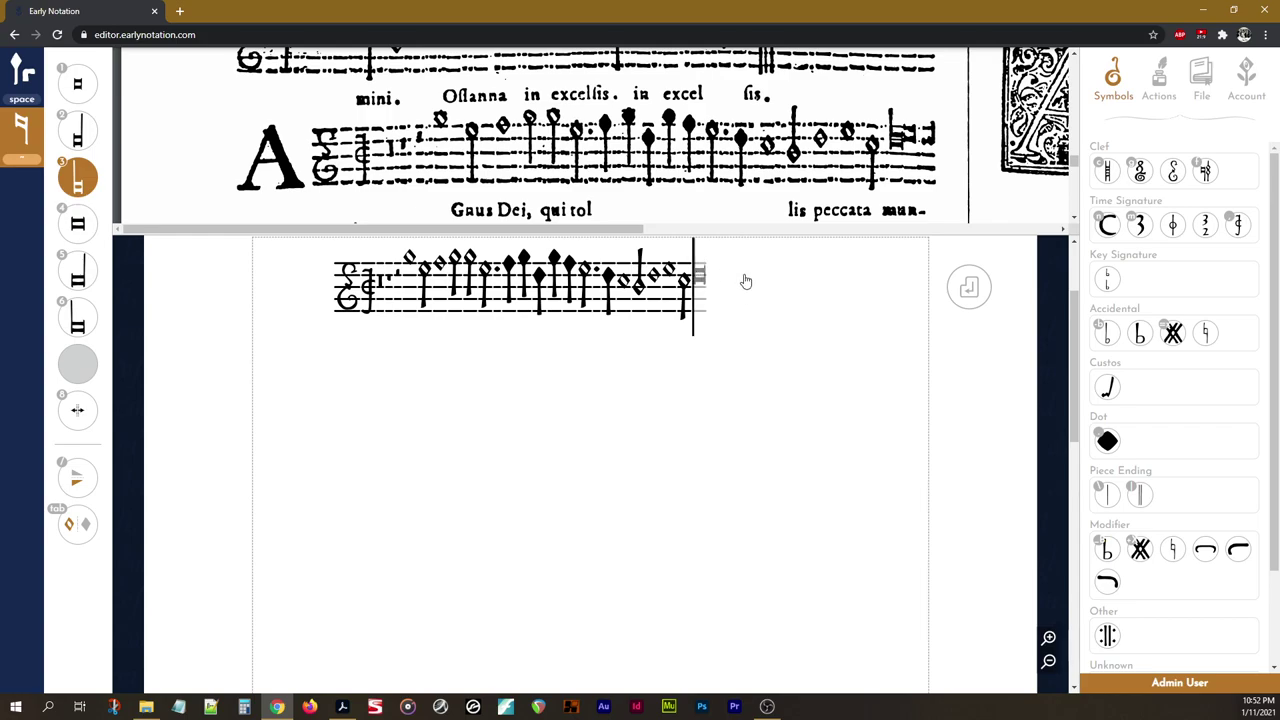
key("Return")
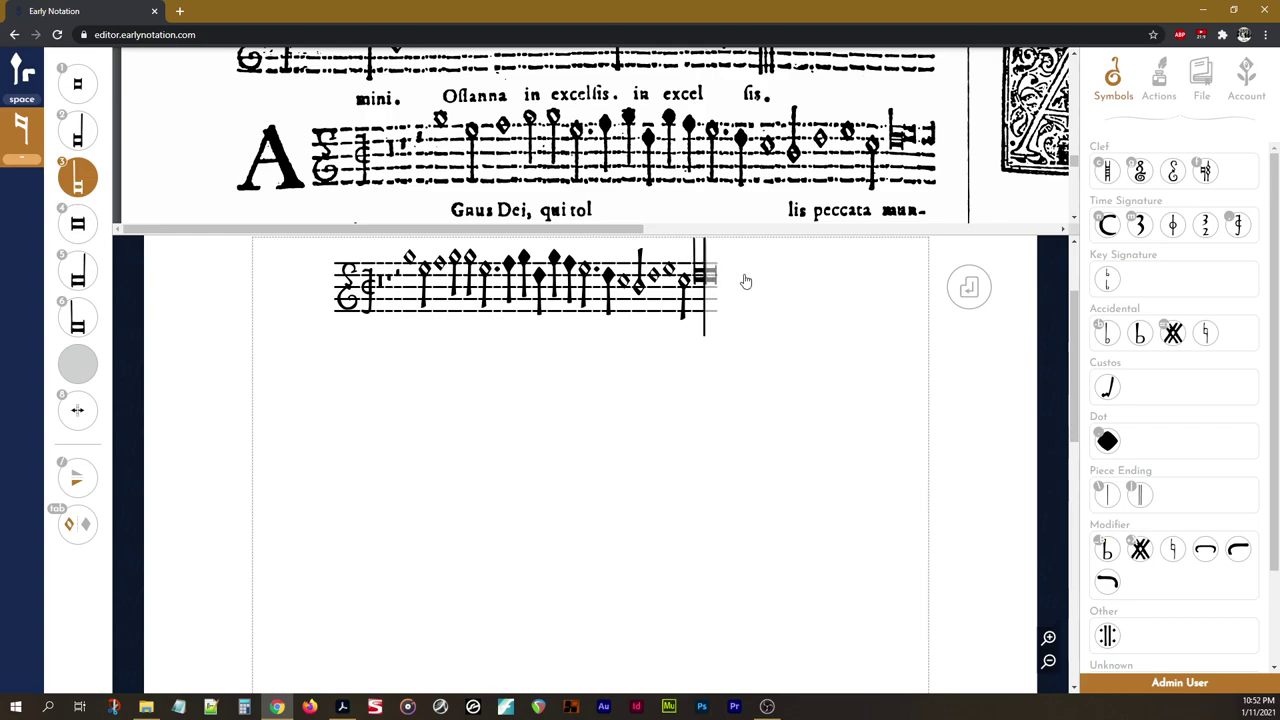
key("1")
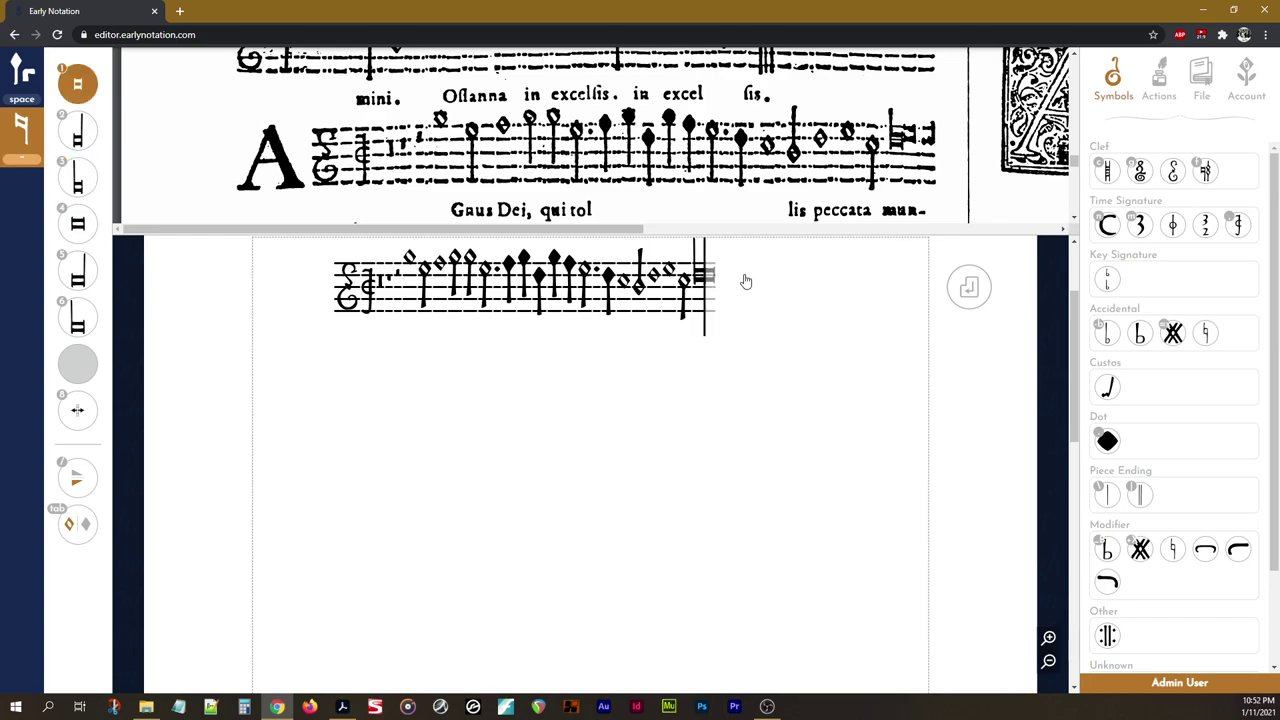
key("Return")
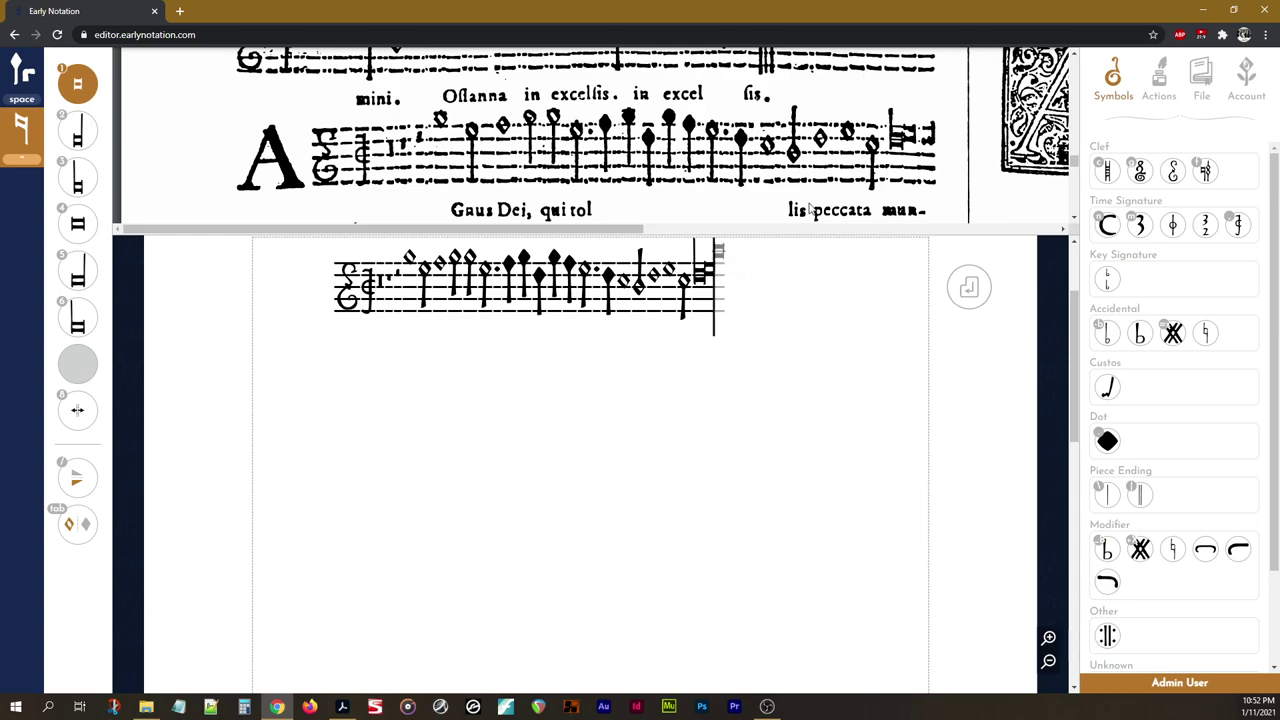
Scroll the scan to its next line, leave note entry, and break the line for a new system
scroll(805, 212, "down", 1)
scroll(805, 205, "up", 1)
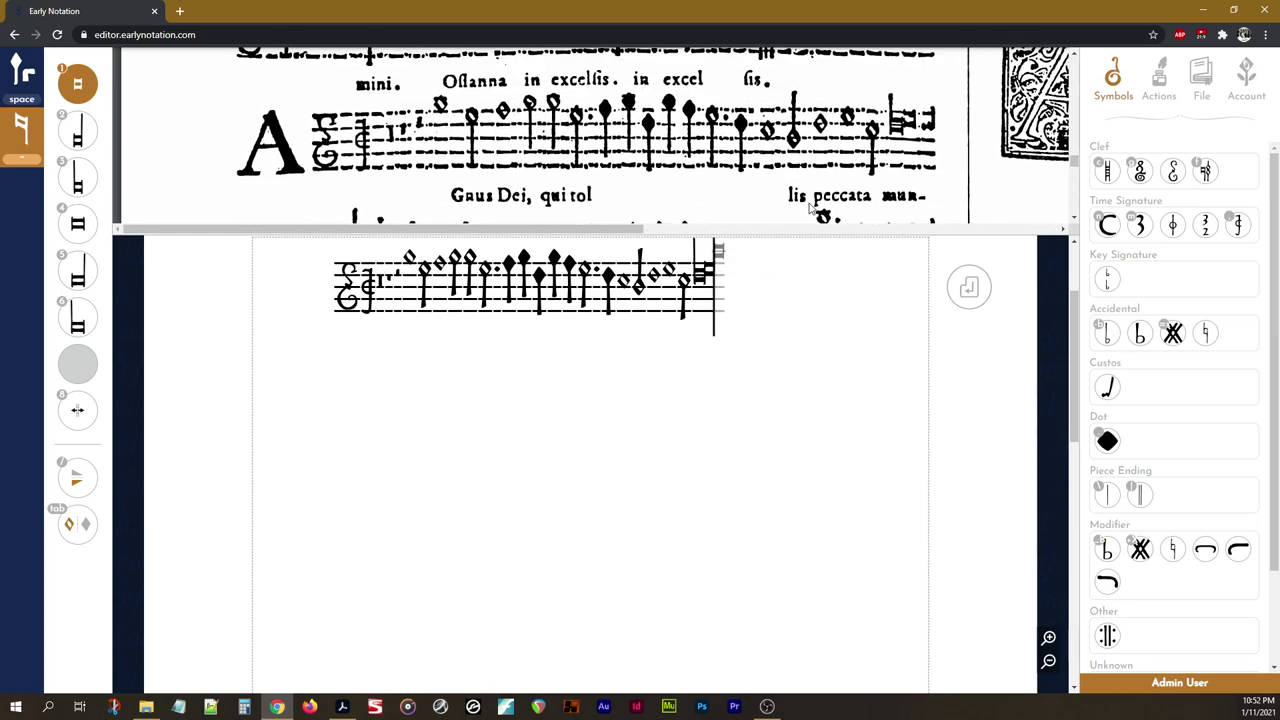
scroll(800, 200, "down", 2)
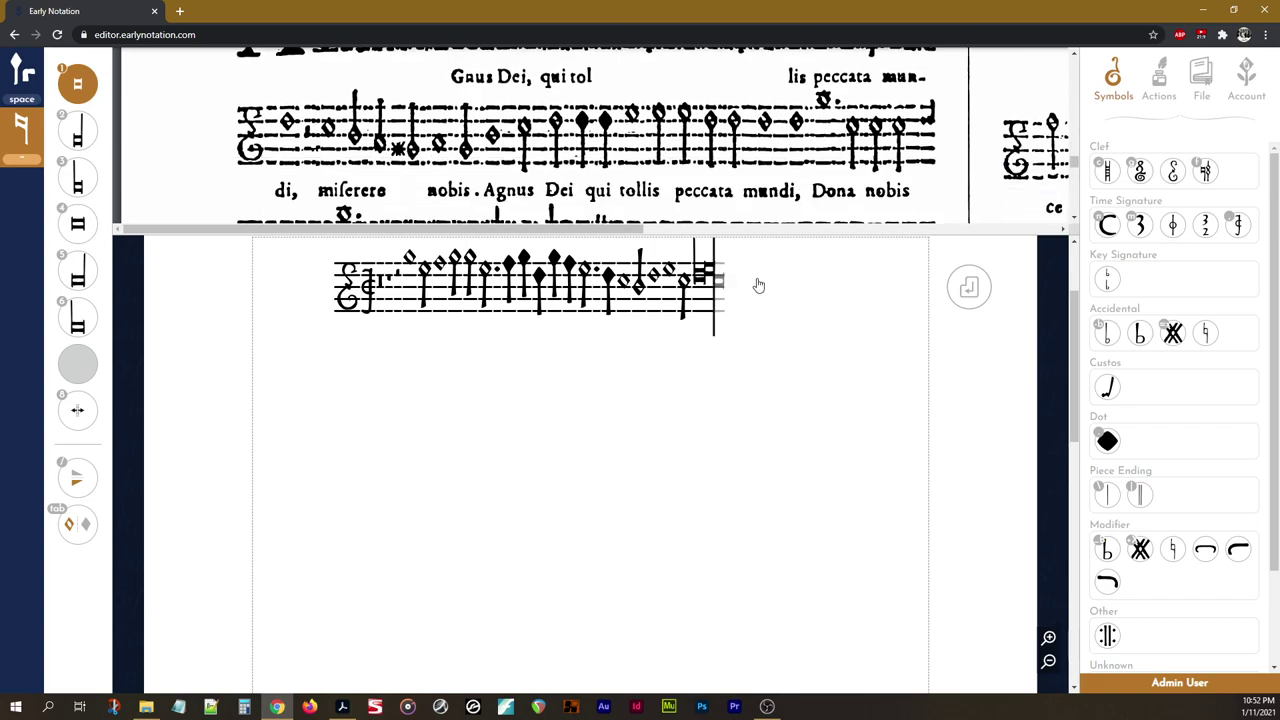
key("Escape")
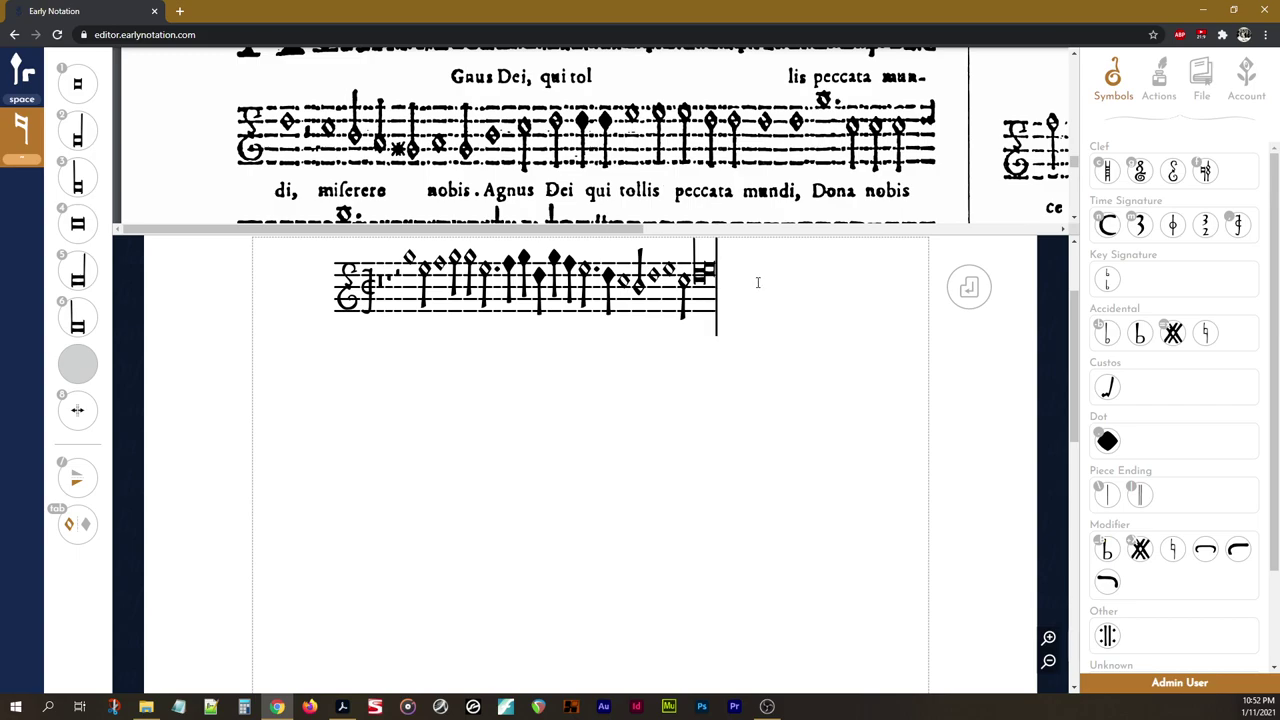
key("Return")
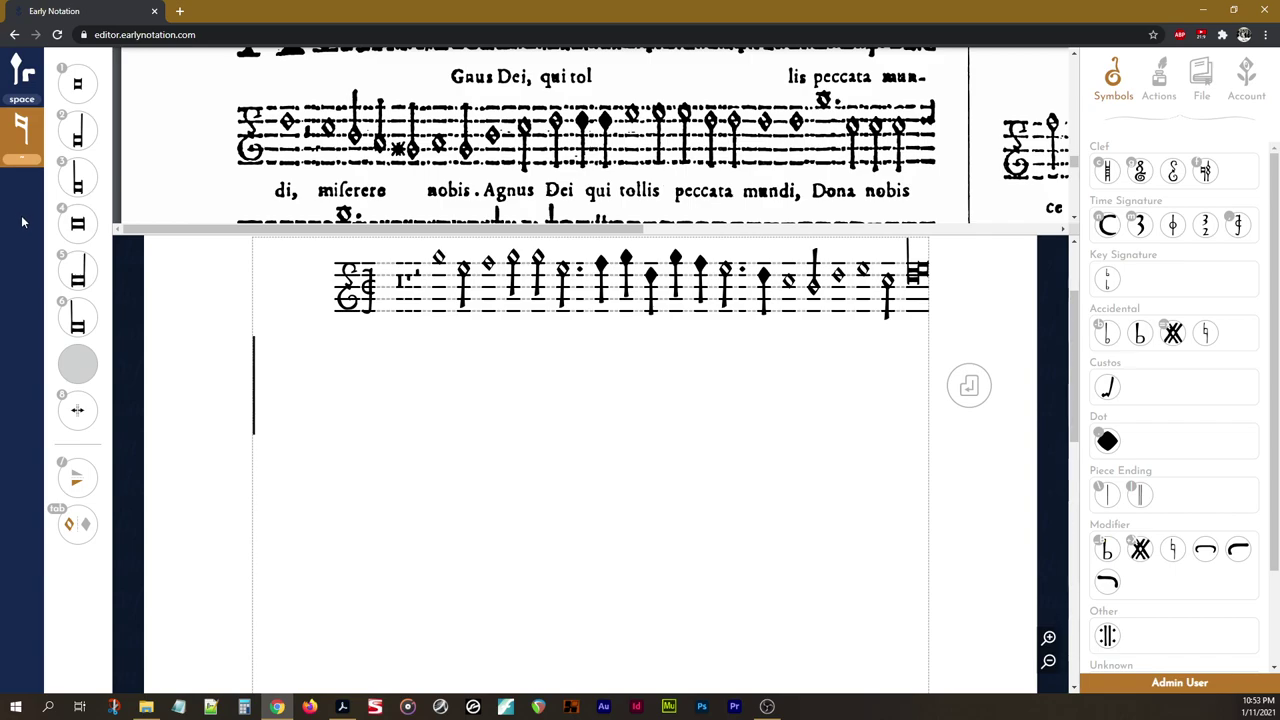
Return the palette to note values and place a C clef opening the second staff
left_click(24, 85)
left_click(24, 85)
left_click(12, 70)
key("space")
key("space")
key("Tab")
key("Tab")
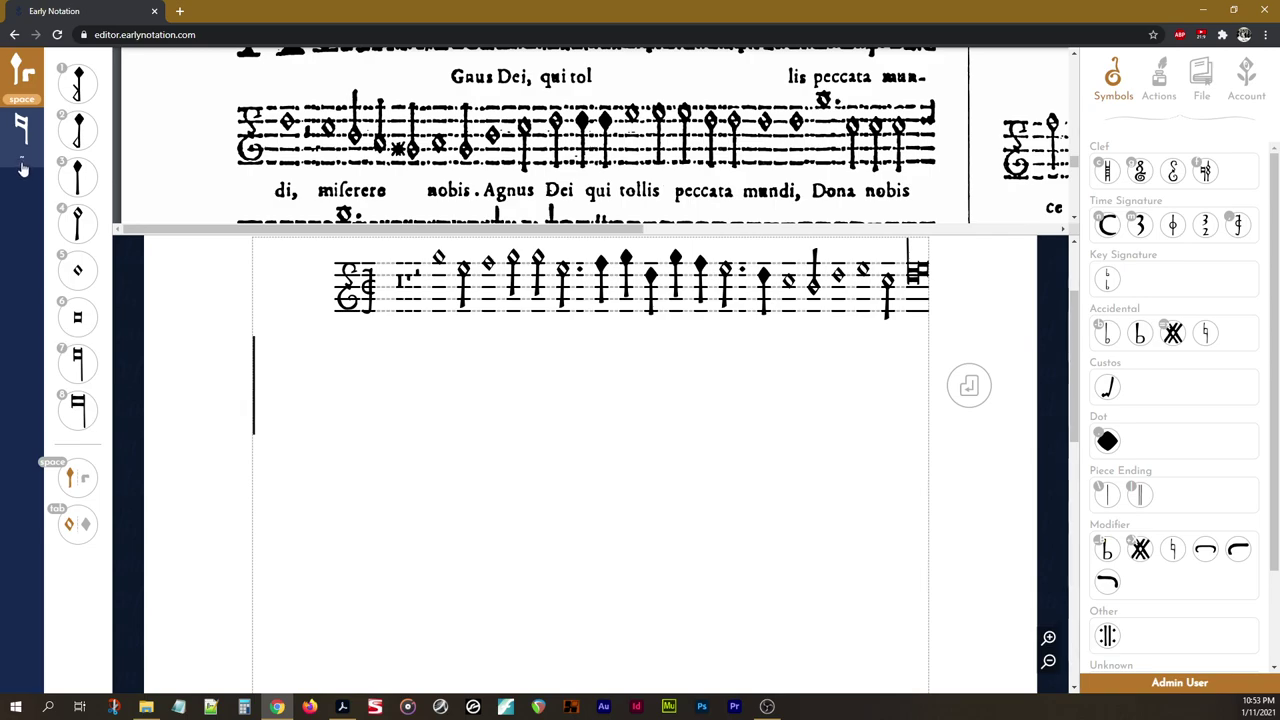
key("space")
key("space")
key("space")
key("space")
key("space")
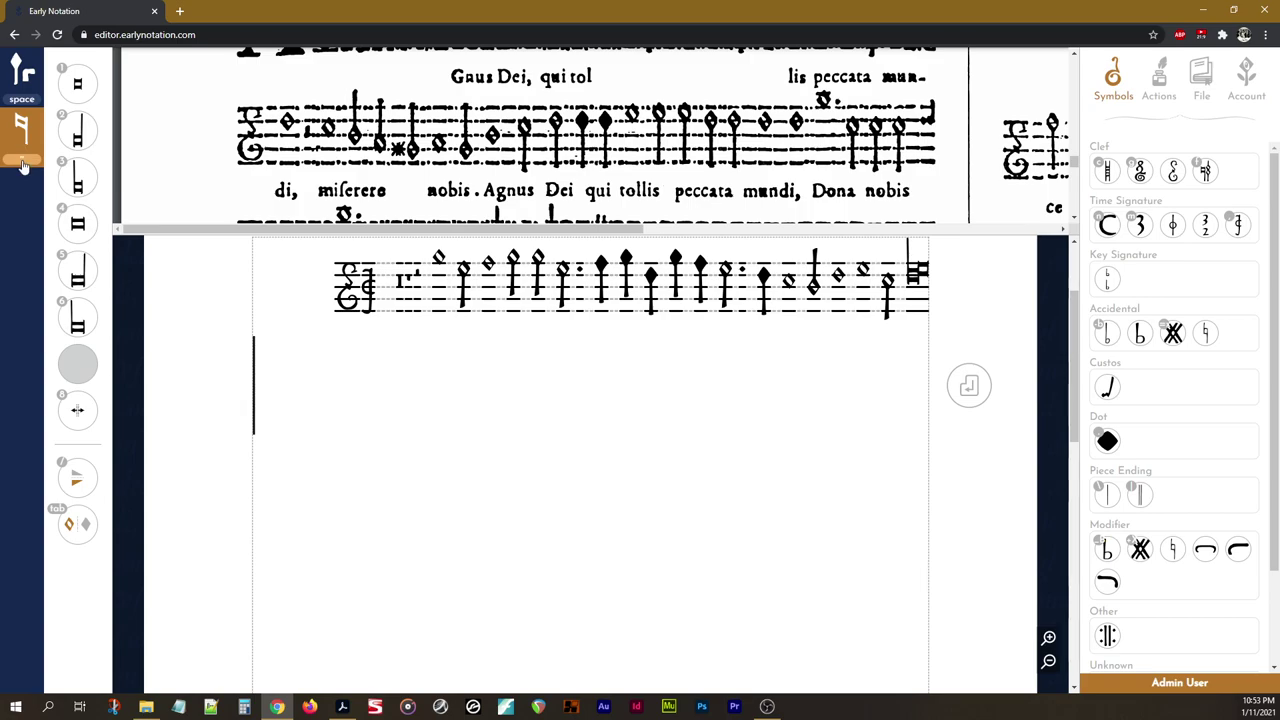
key("space")
key("space")
key("space")
key("space")
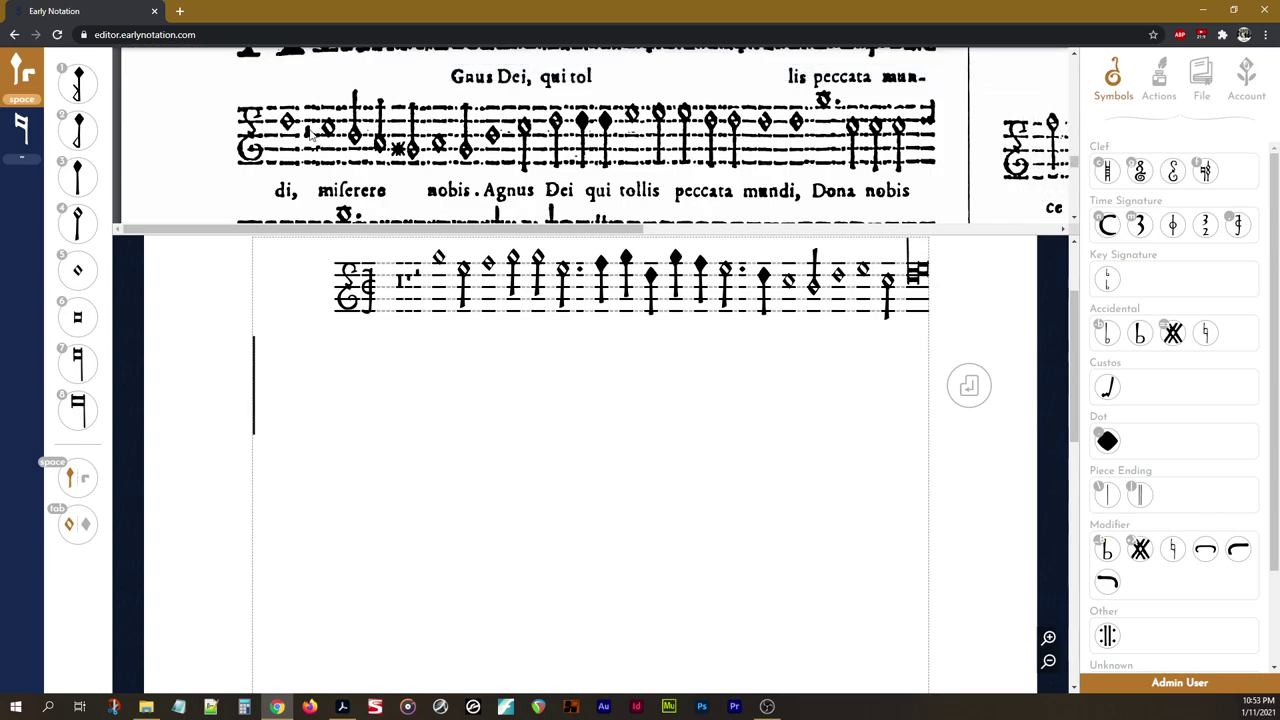
key("Return")
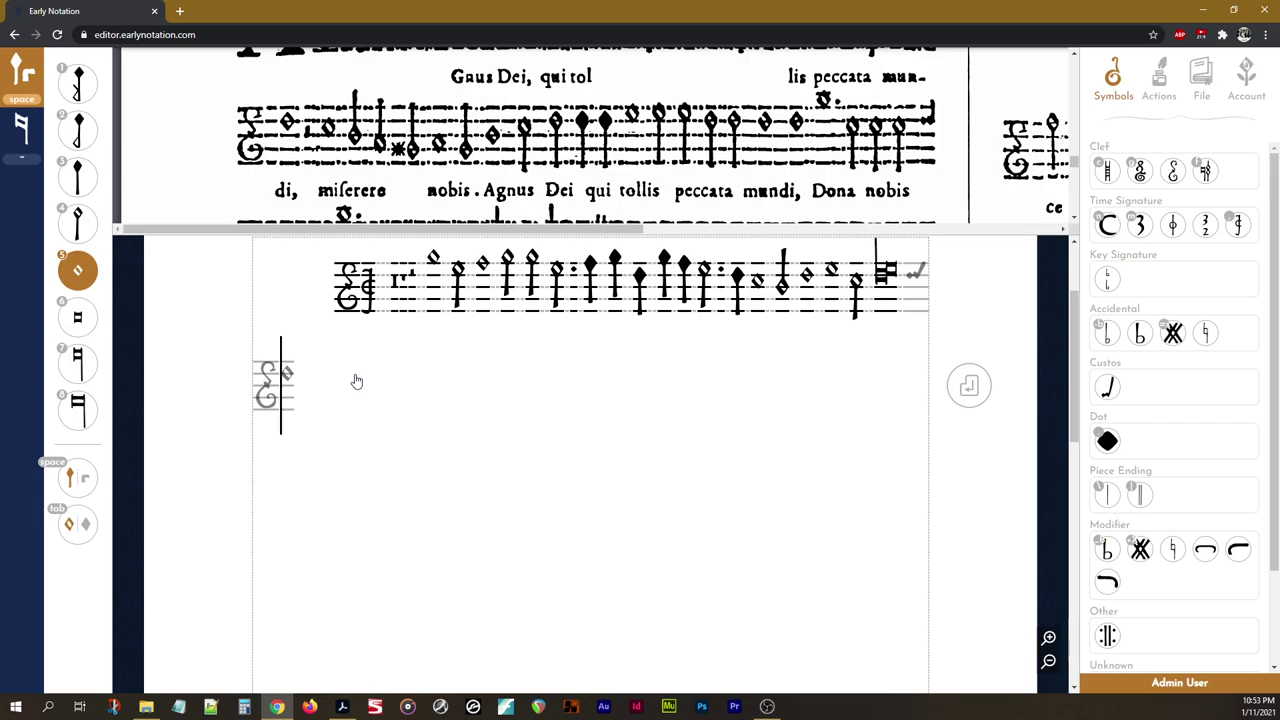
Place a semibreve after the clef, then a value-4 rest on the second staff
key("Return")
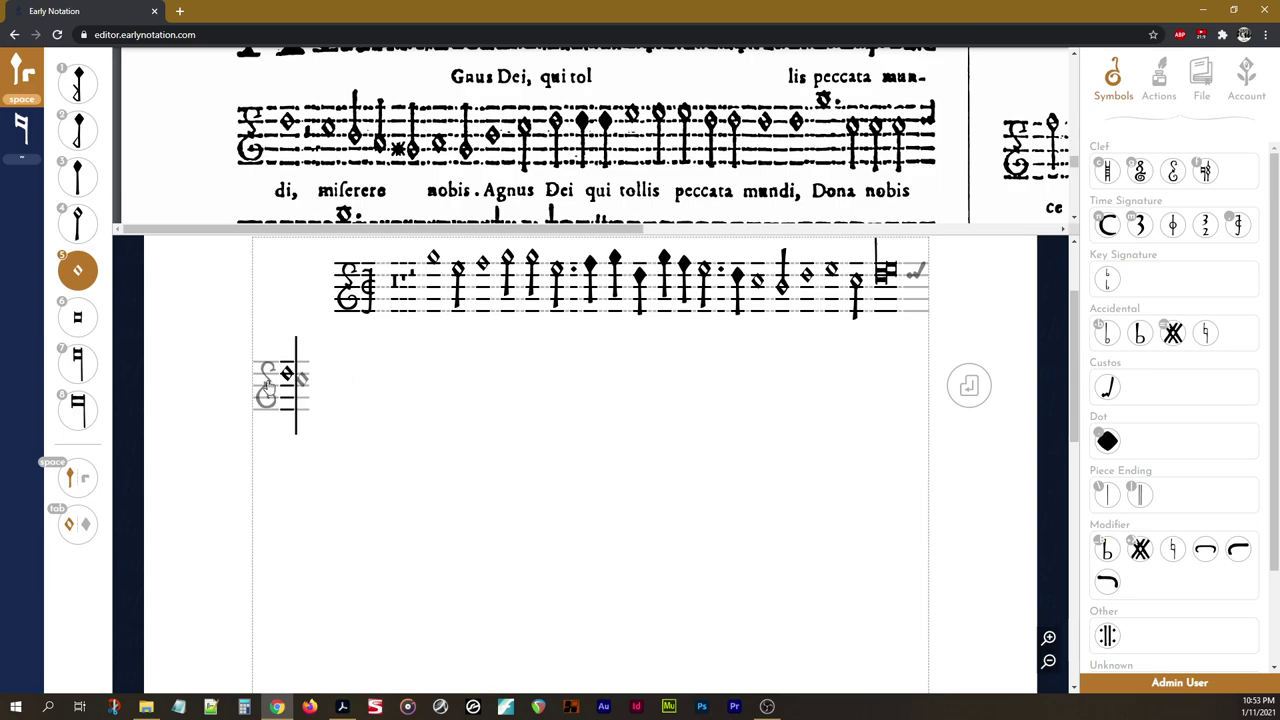
left_click(71, 479)
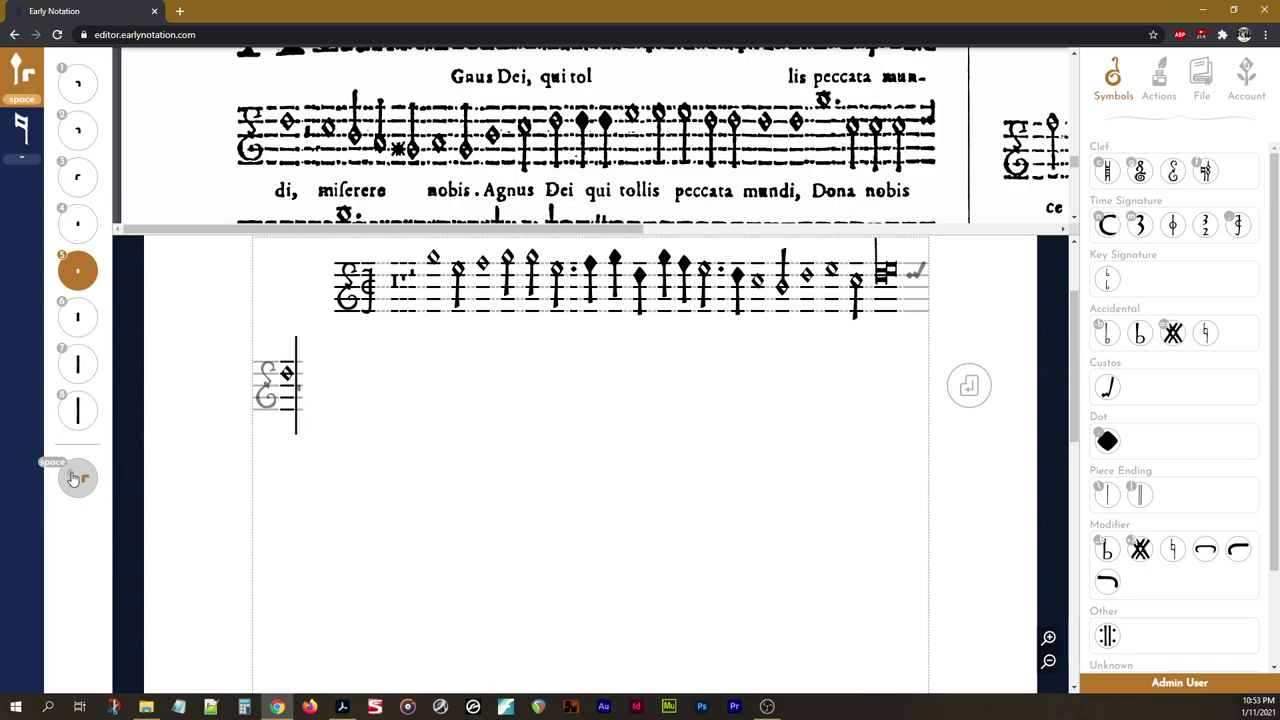
key("3")
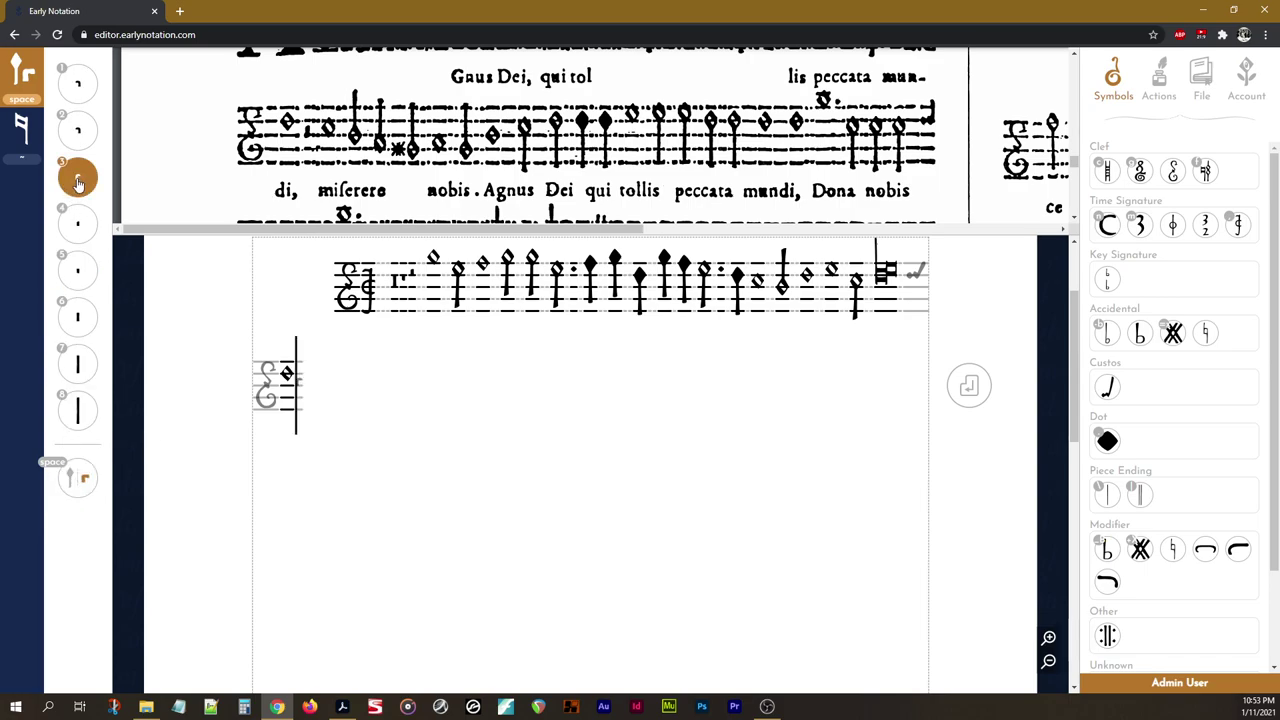
key("4")
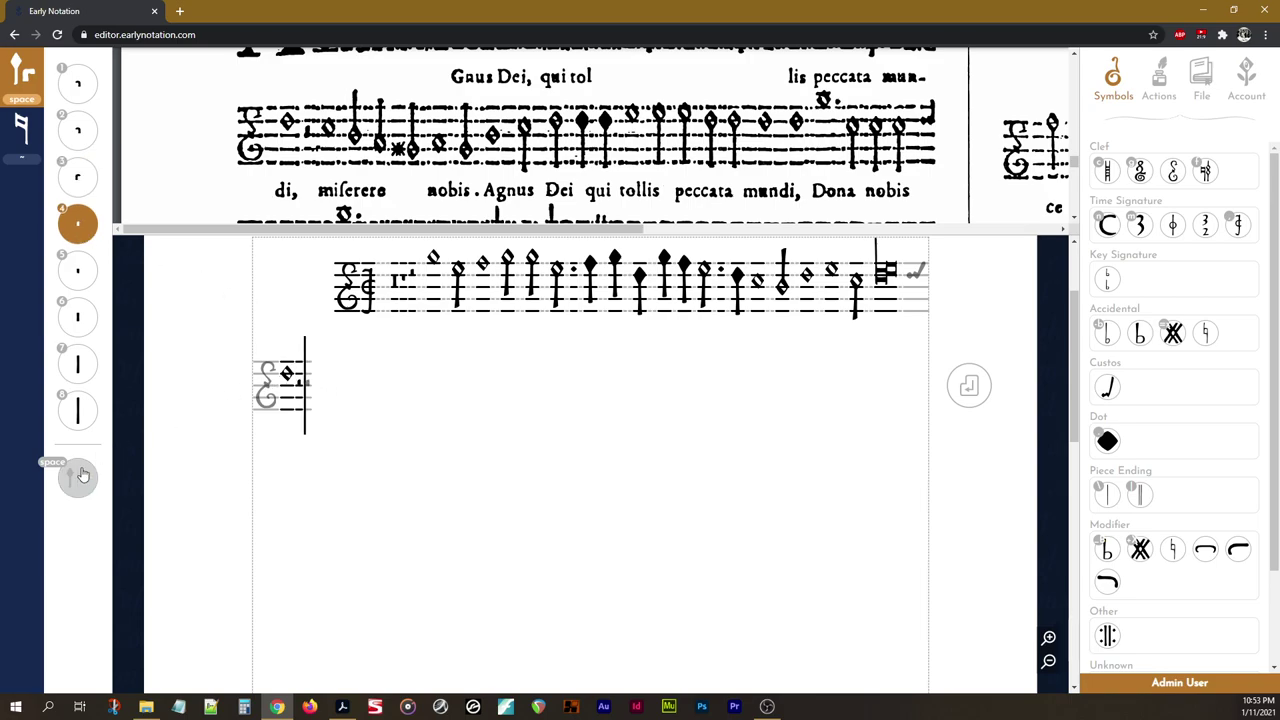
left_click(77, 478)
Add a semibreve followed by two minims to the second staff
key("5")
left_click(313, 380)
key("4")
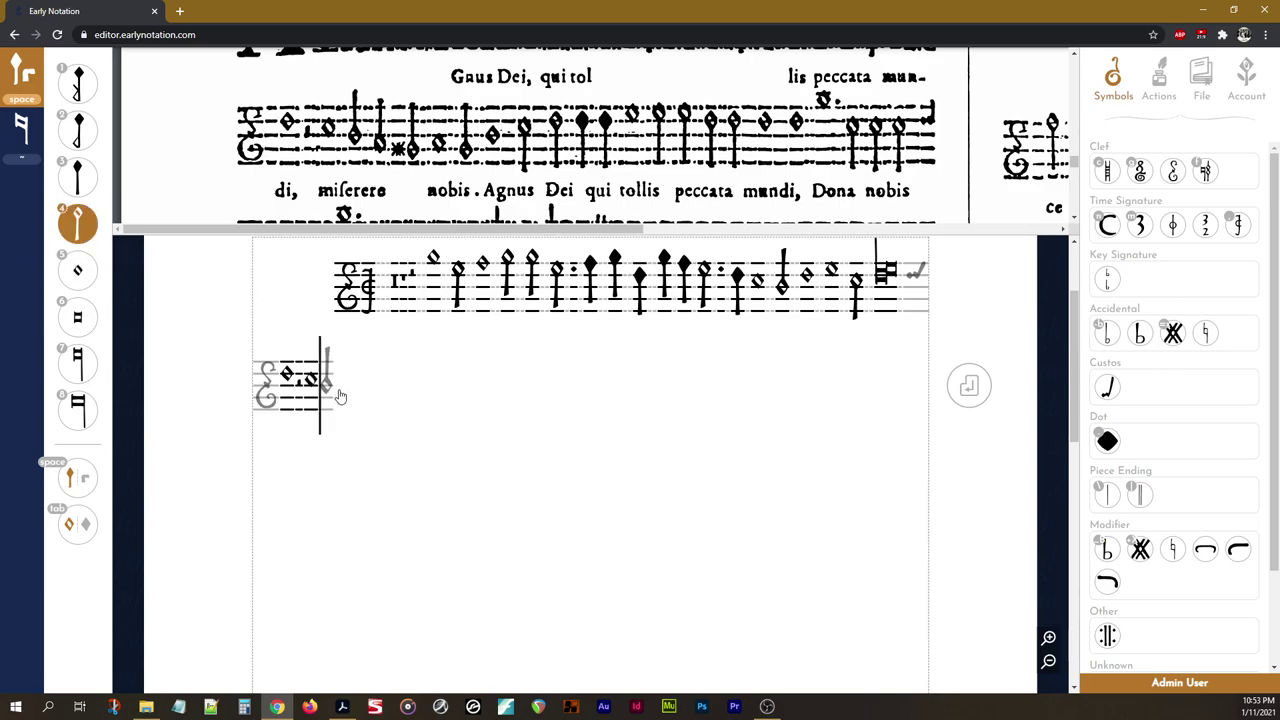
left_click(342, 390)
left_click(352, 388)
Cancel the pending sharp modifier and place a sharp after the second staff's last note
key("Escape")
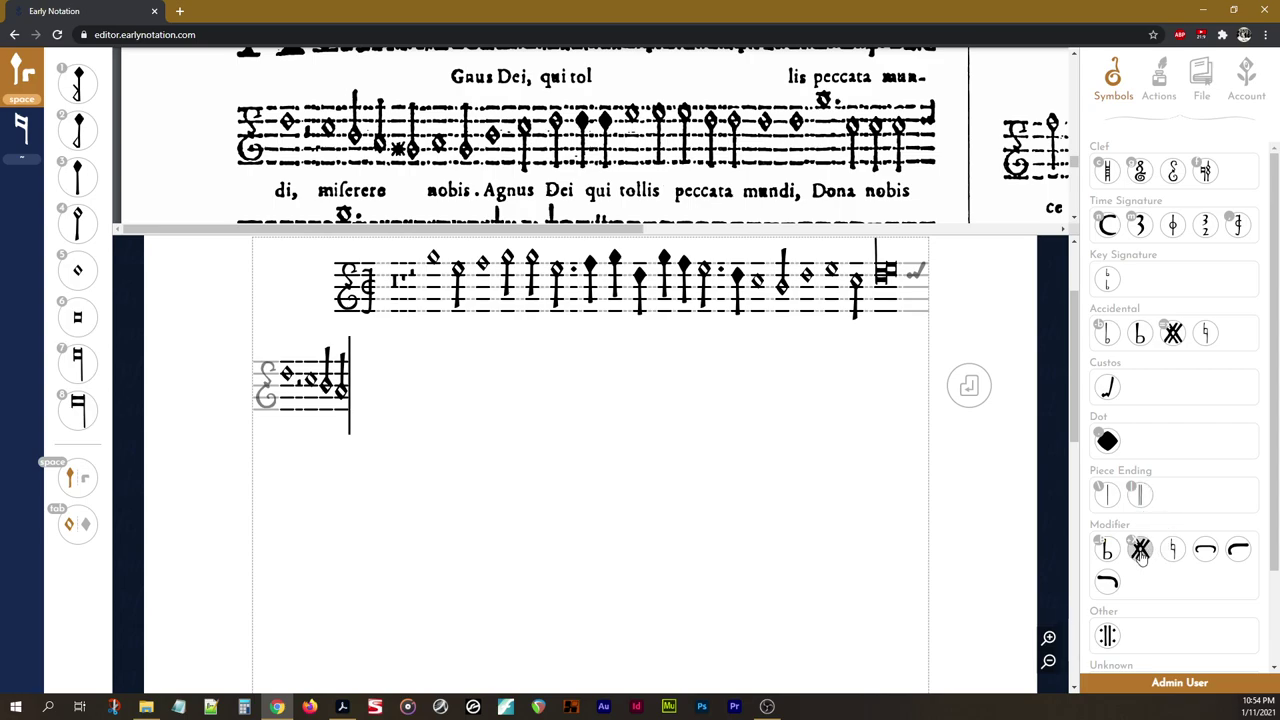
left_click(1141, 553)
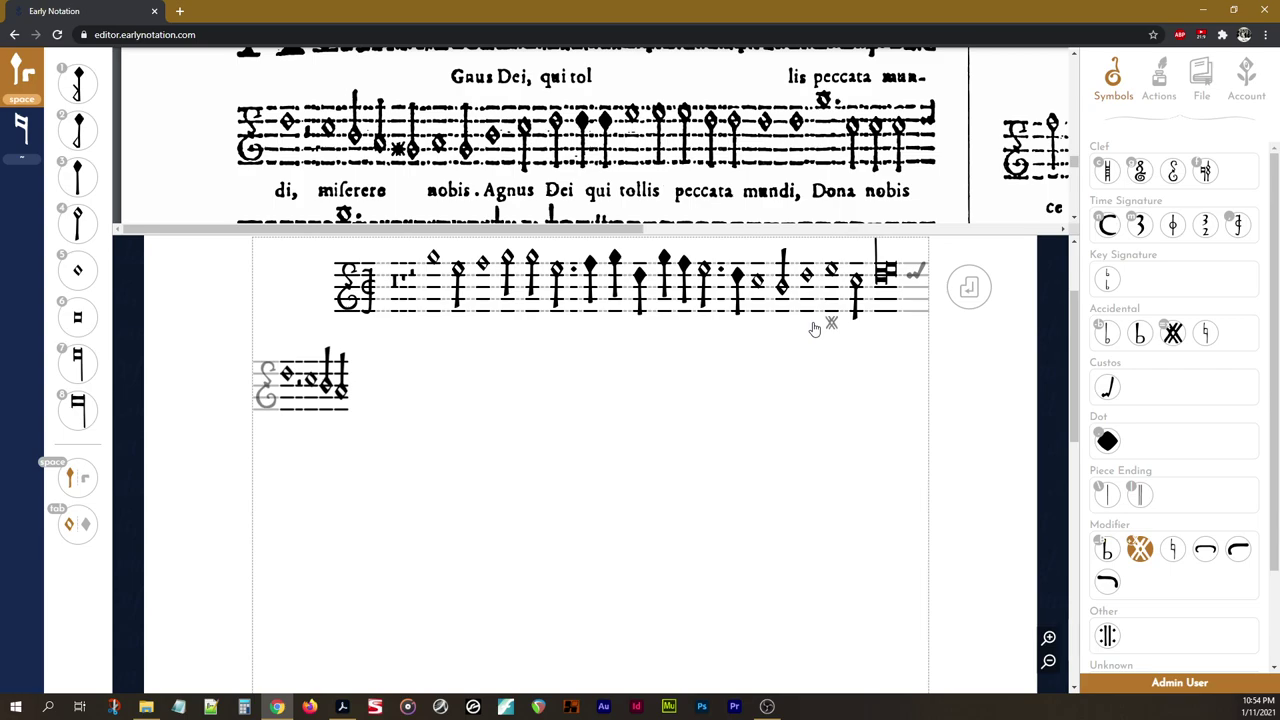
key("Escape")
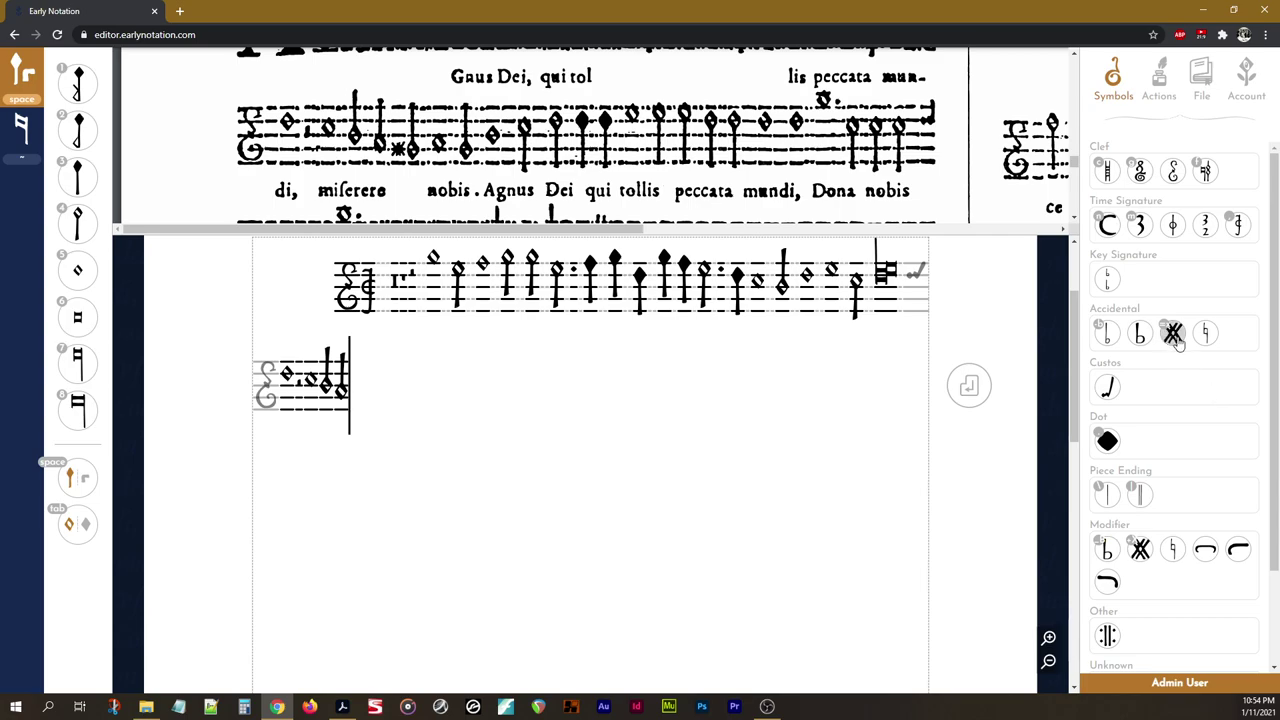
left_click(1176, 340)
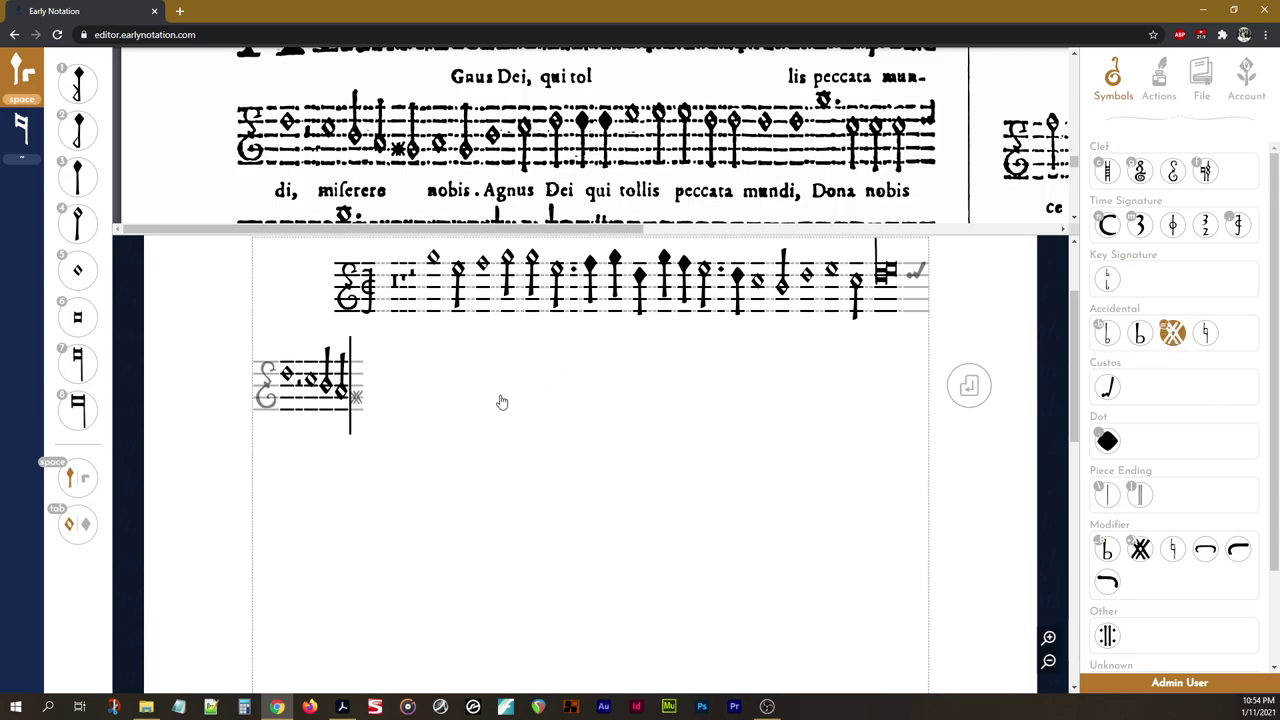
scroll(501, 401, "up", 1)
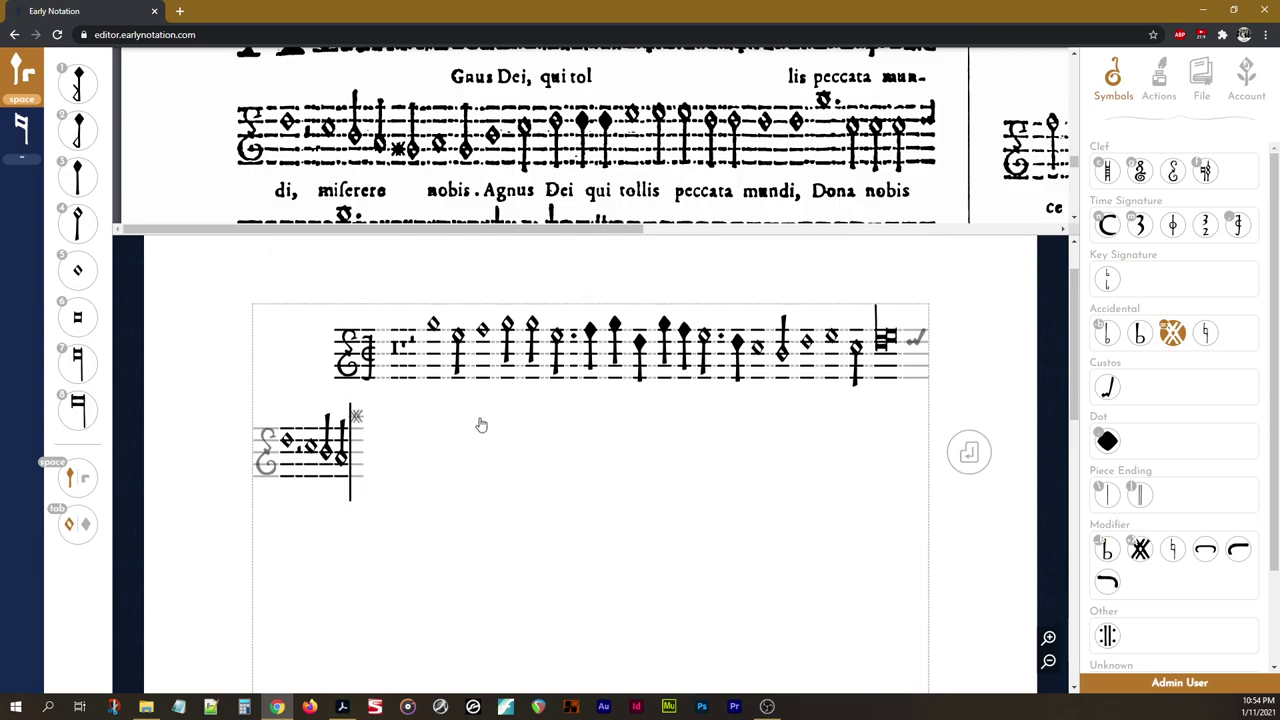
scroll(470, 416, "down", 1)
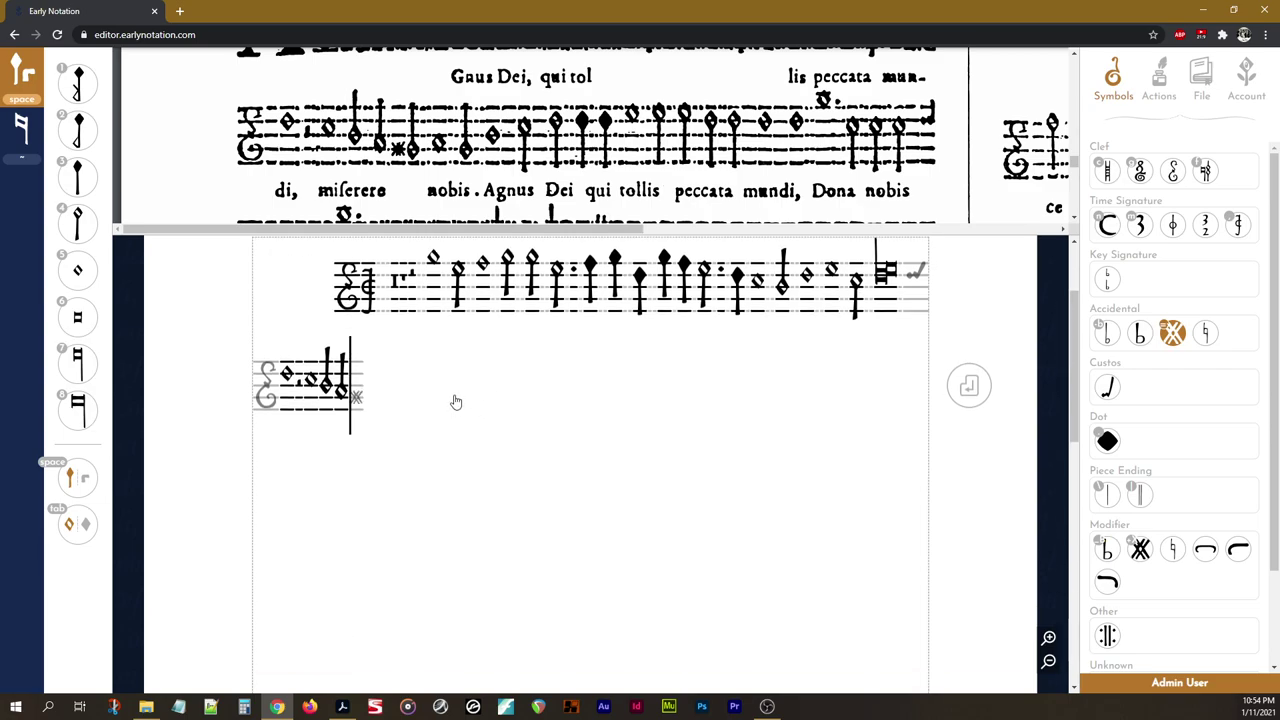
Commit the sharp, then add a minim and a semibreve after it
key("shift+3")
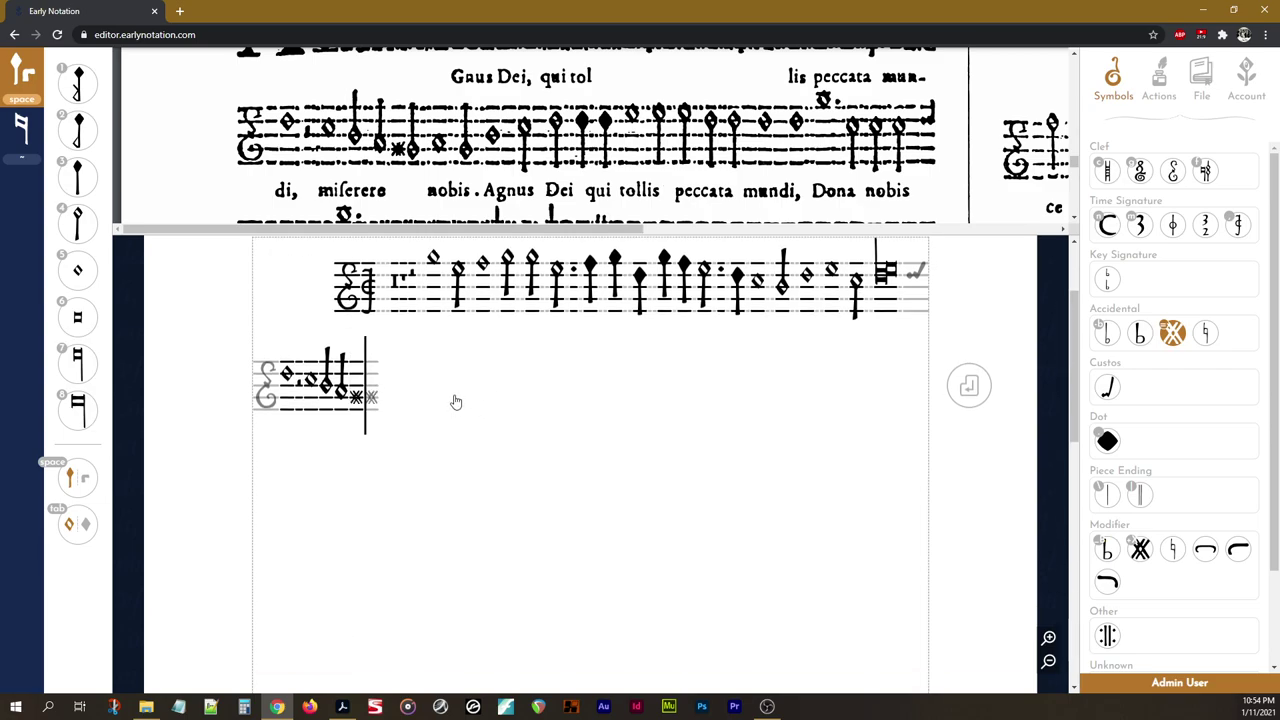
key("4")
left_click(398, 408)
left_click(75, 272)
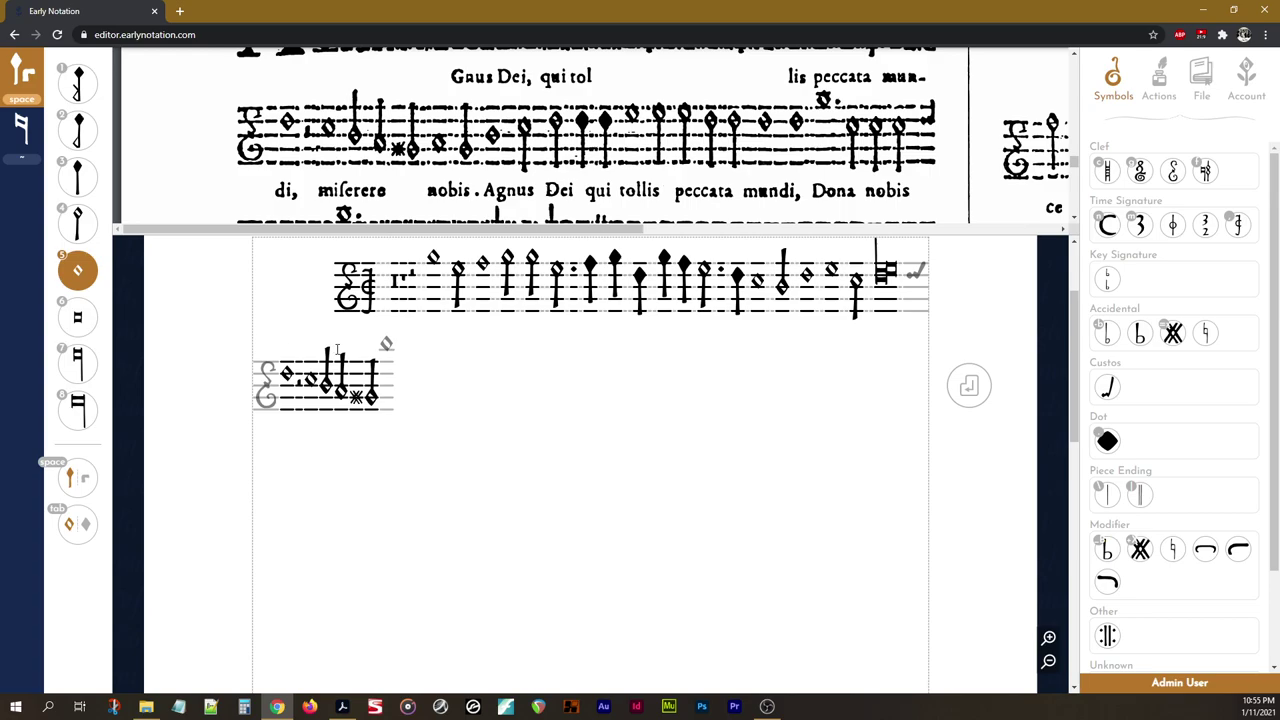
left_click(424, 397)
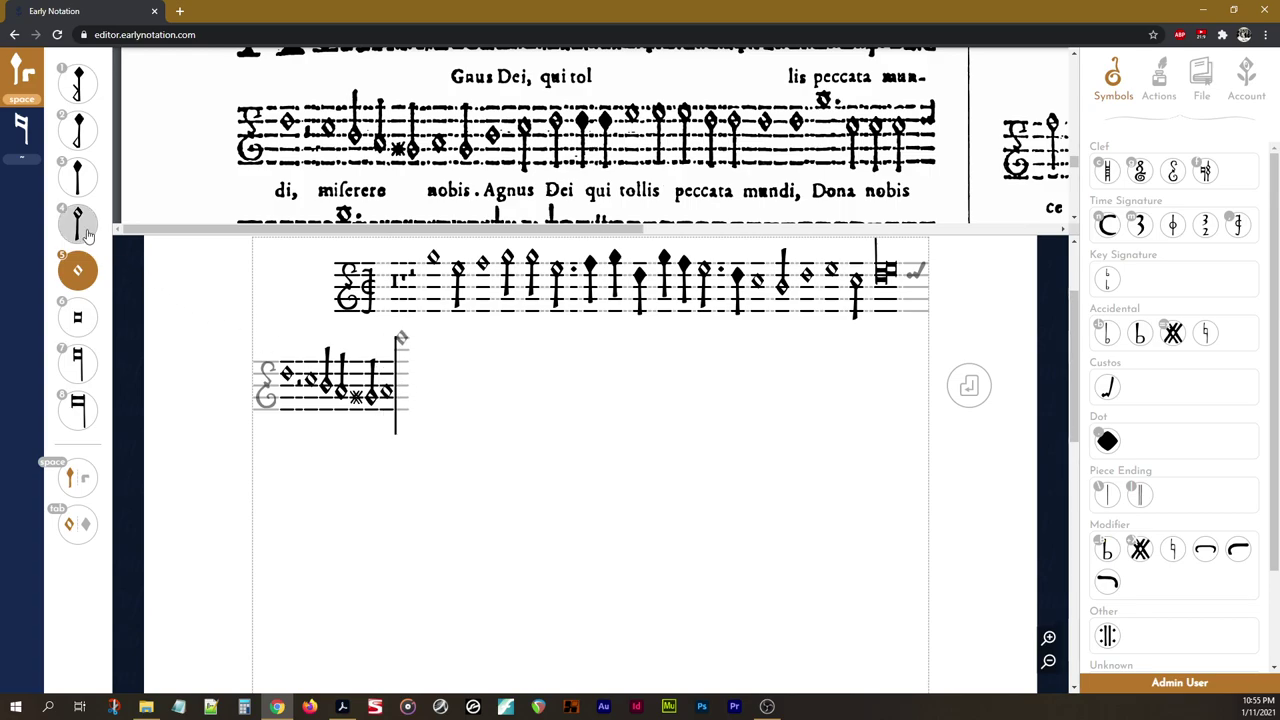
Continue the second staff with a minim, a semibreve and two more minims
key("4")
left_click(418, 399)
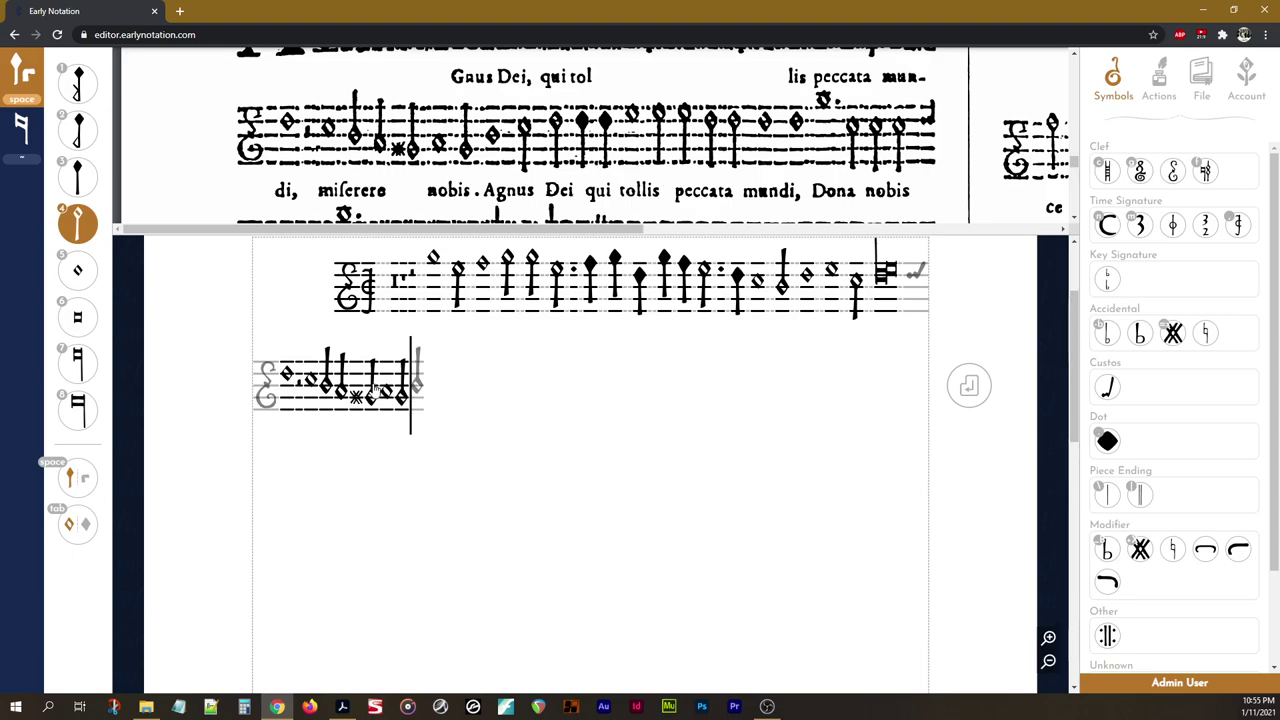
key("5")
left_click(424, 381)
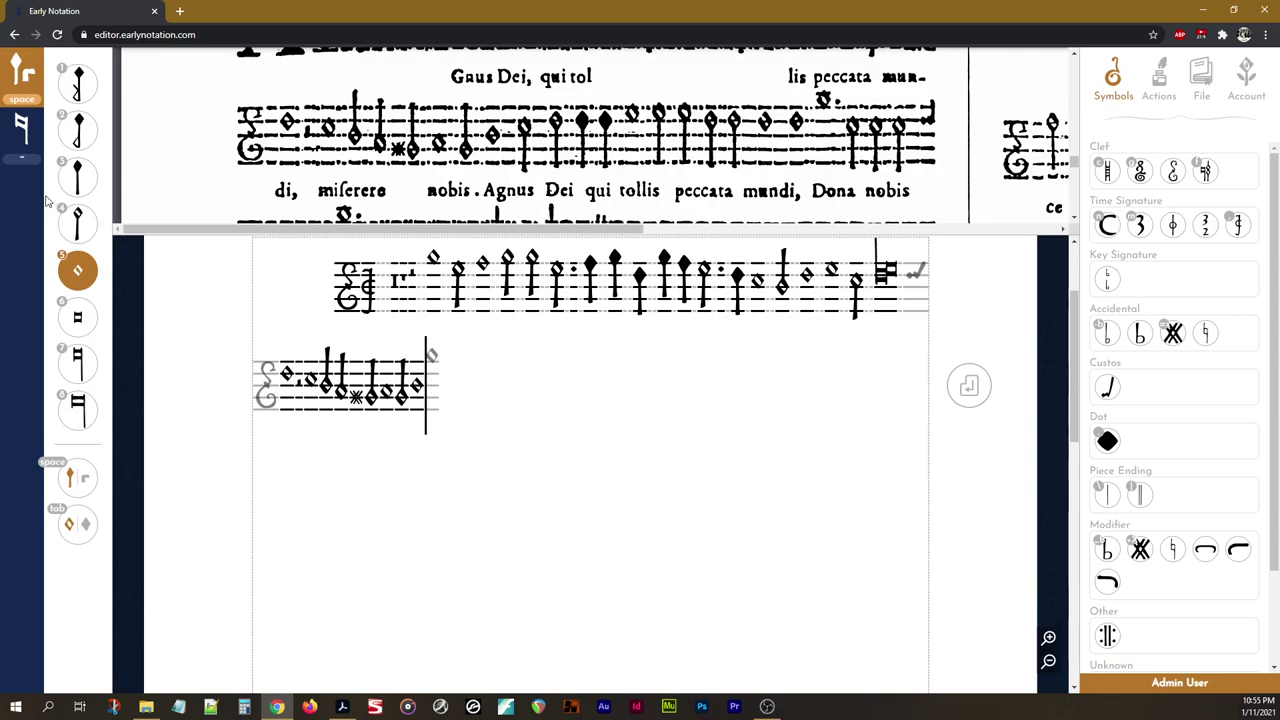
left_click(68, 227)
left_click(437, 380)
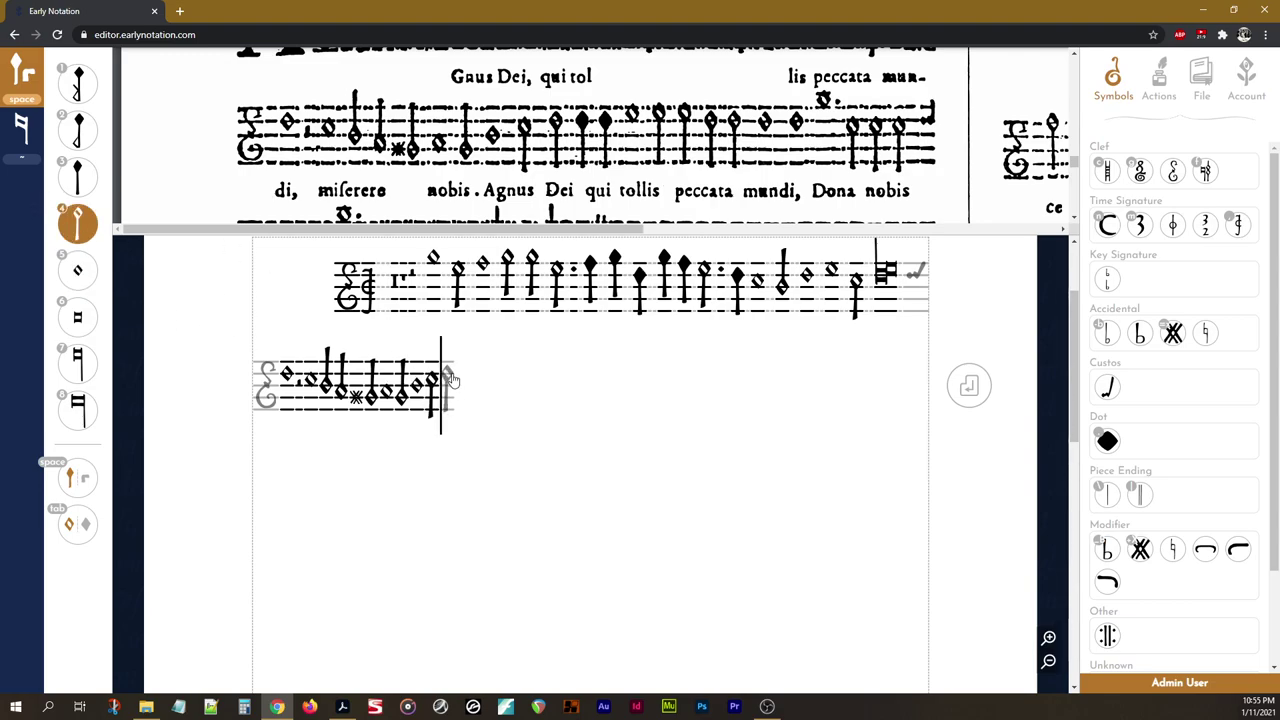
left_click(451, 379)
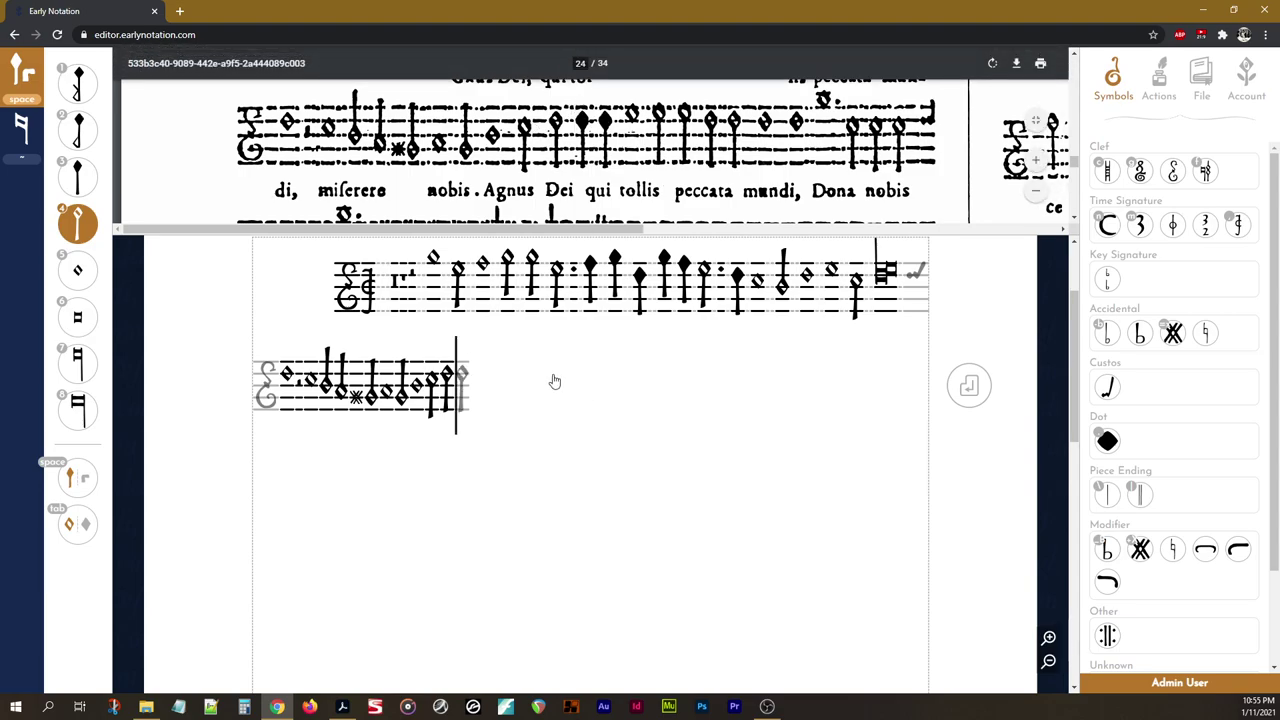
Add two black semiminims, a semibreve and three minims at the end of the second staff
key("3")
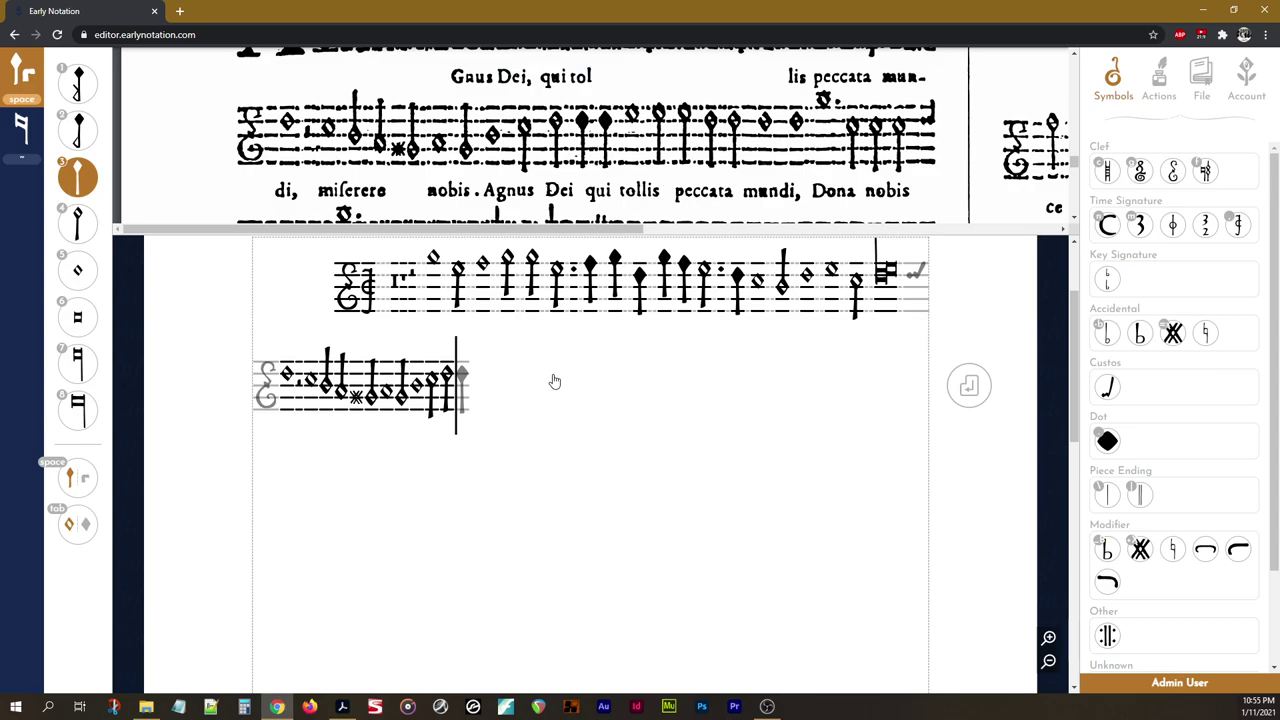
key("space")
key("space")
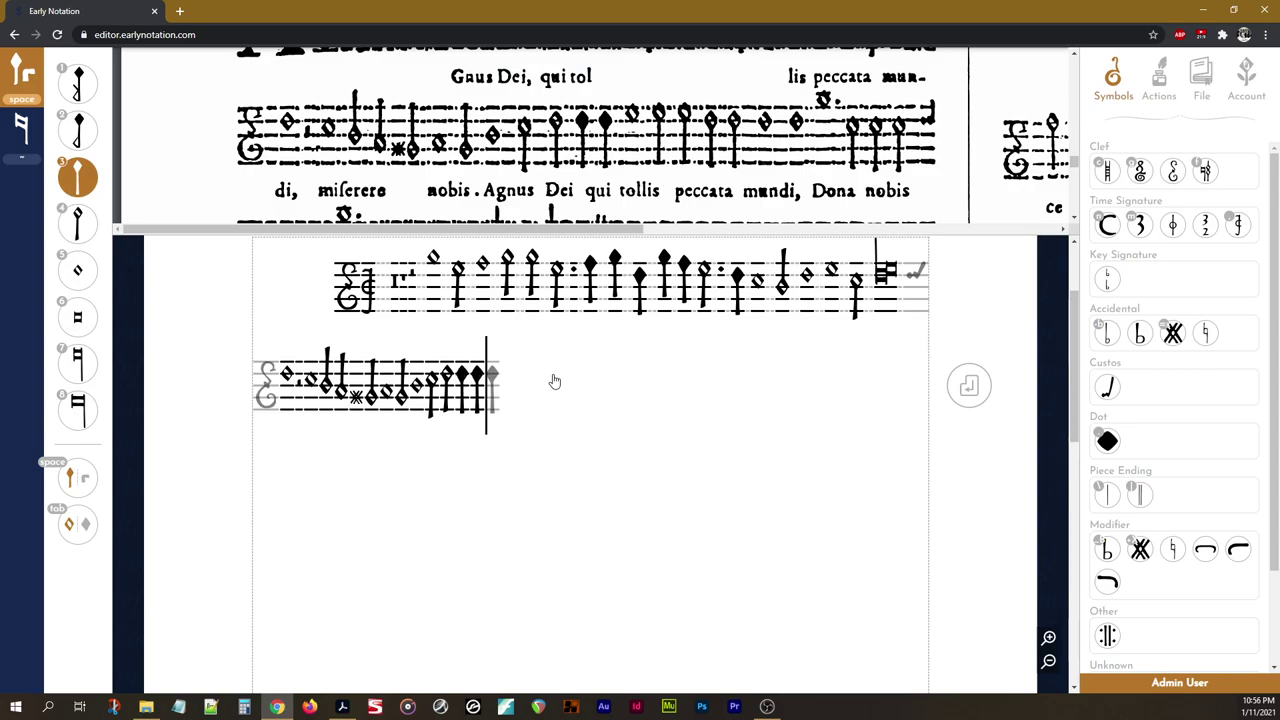
key("6")
key("5")
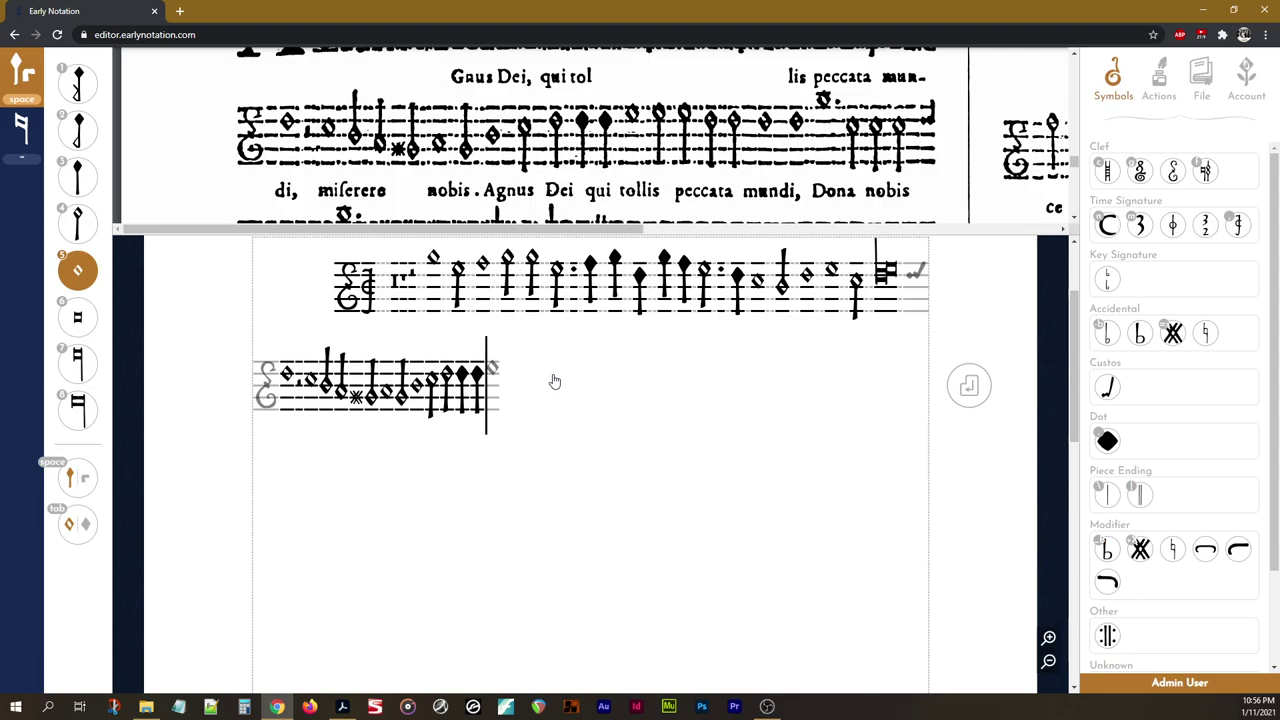
key("Return")
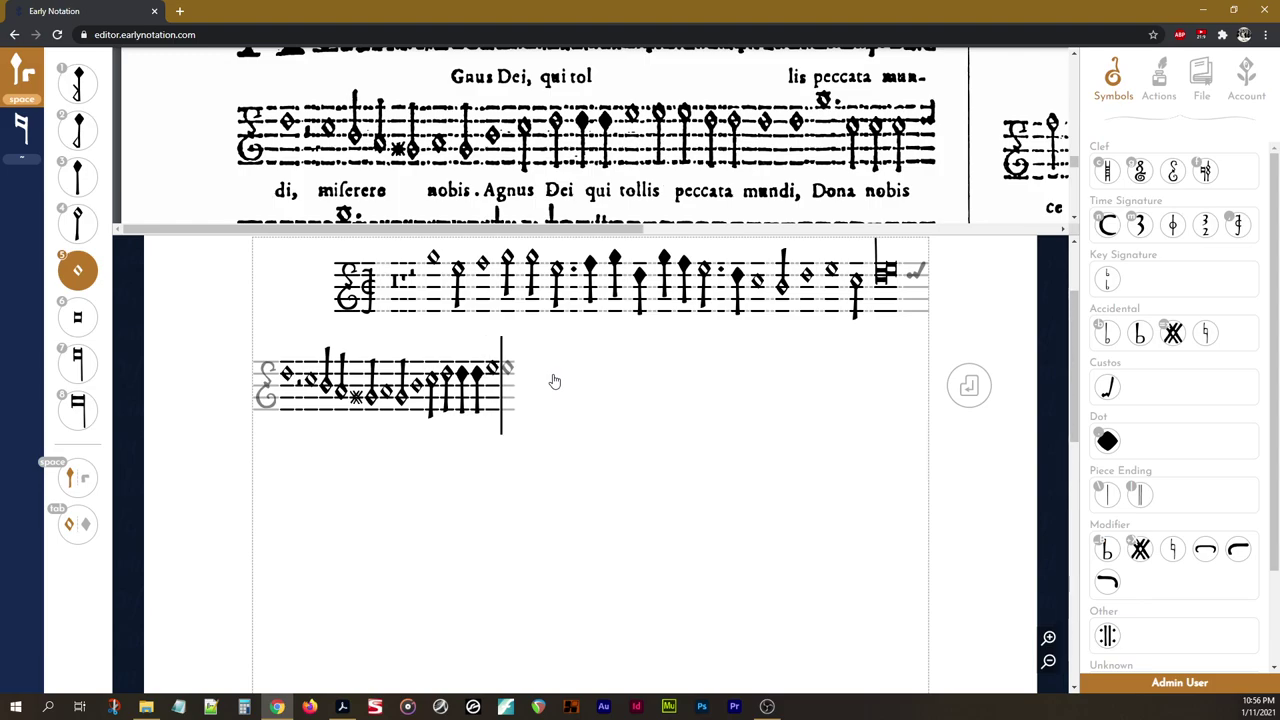
key("4")
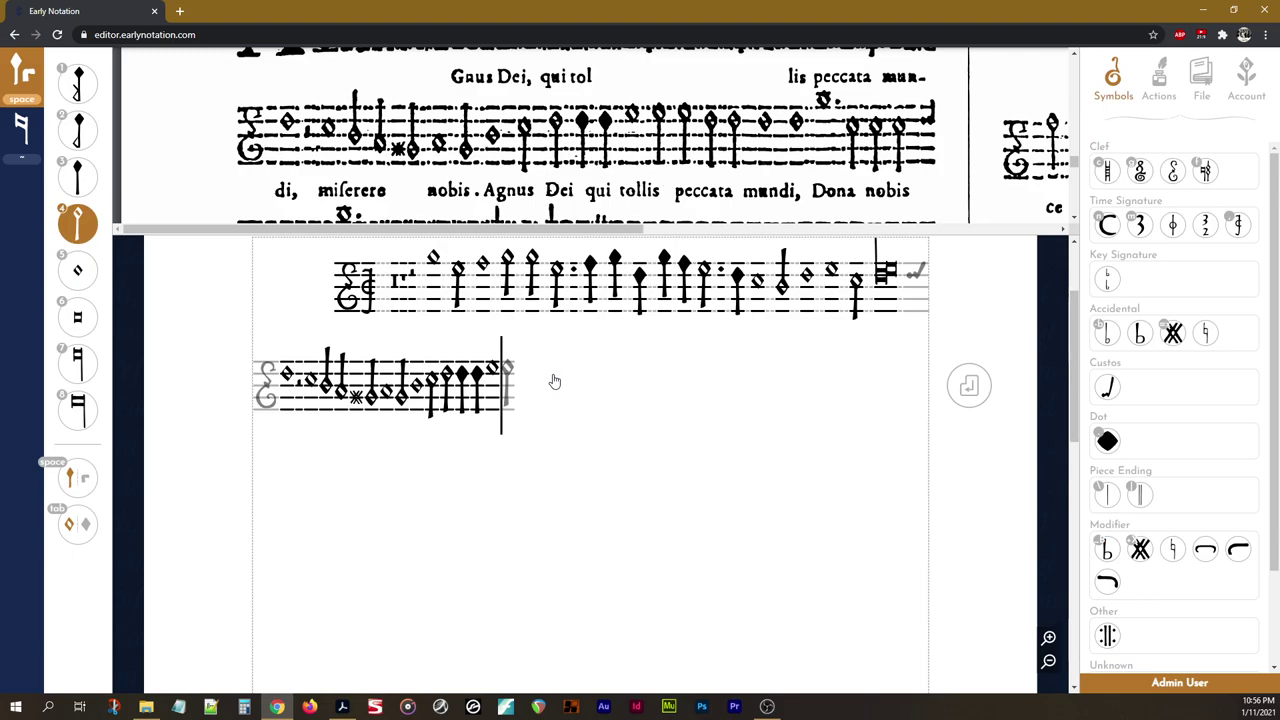
key("Return")
key("Return")
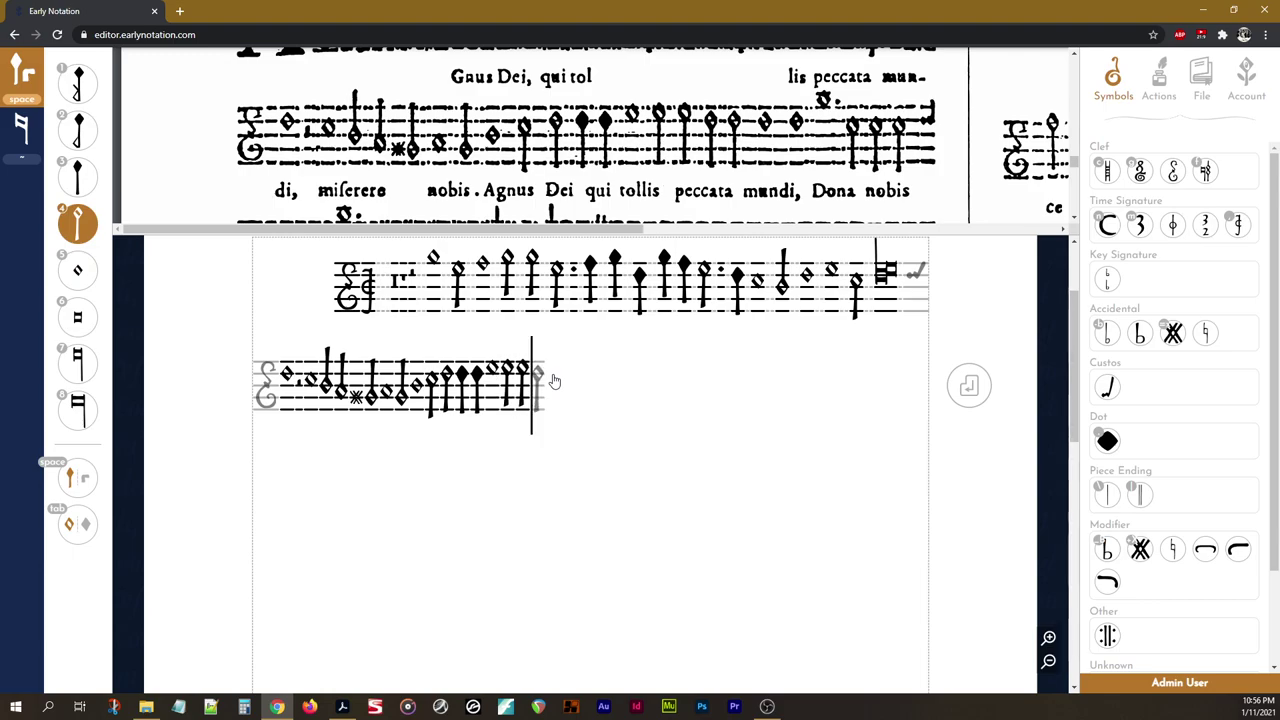
key("Return")
Add a minim, a semibreve, a higher dotted semibreve and a minim, then scroll the scan down
key("Return")
key("5")
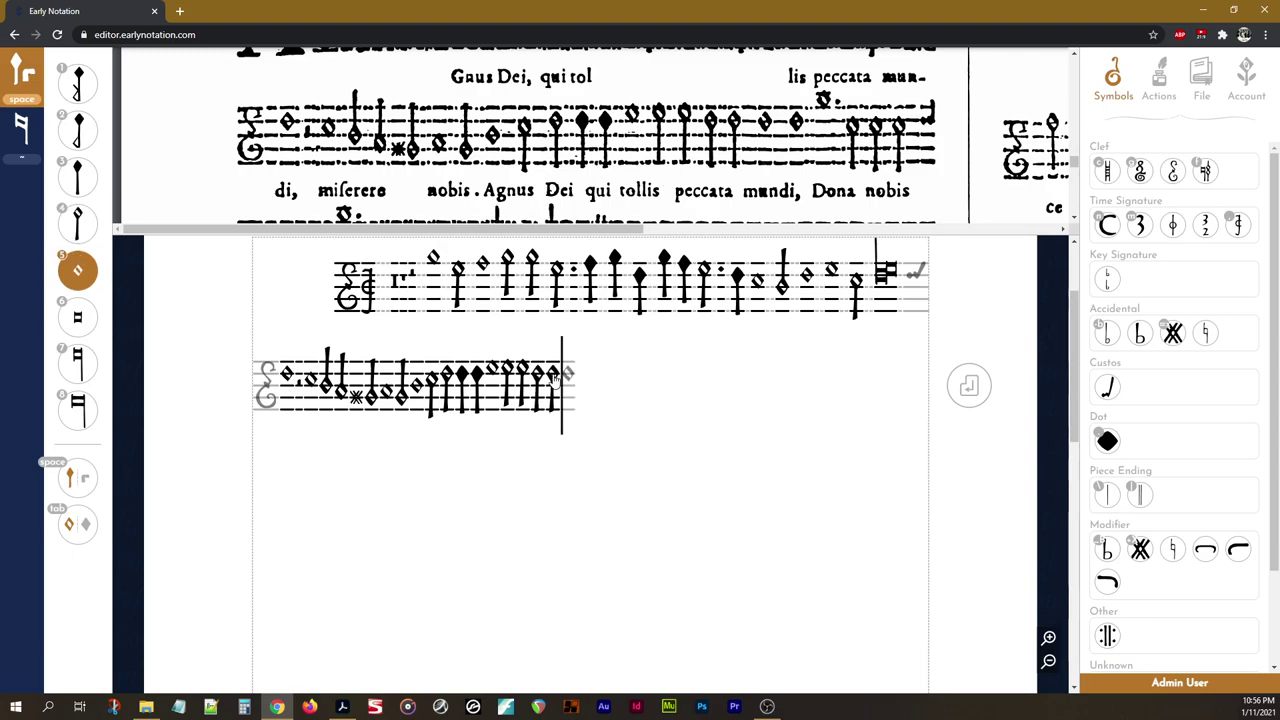
key("Return")
key("Return")
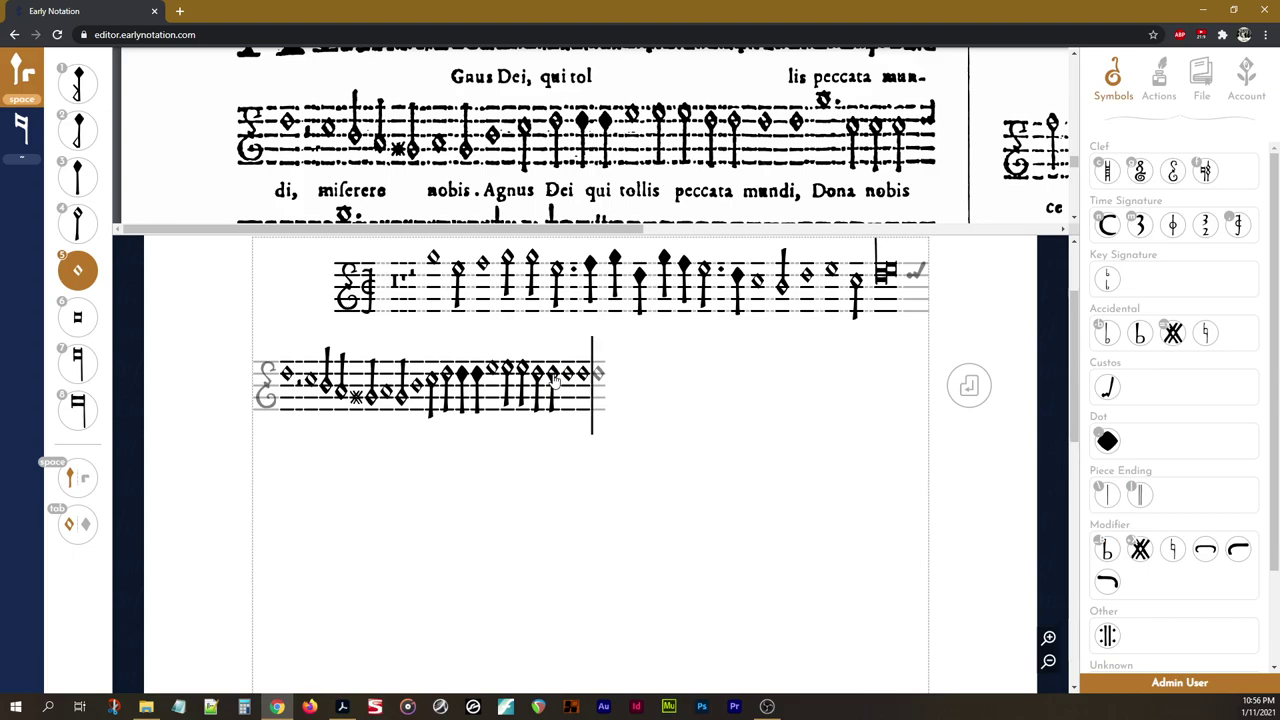
key("Up")
key("Return")
key("period")
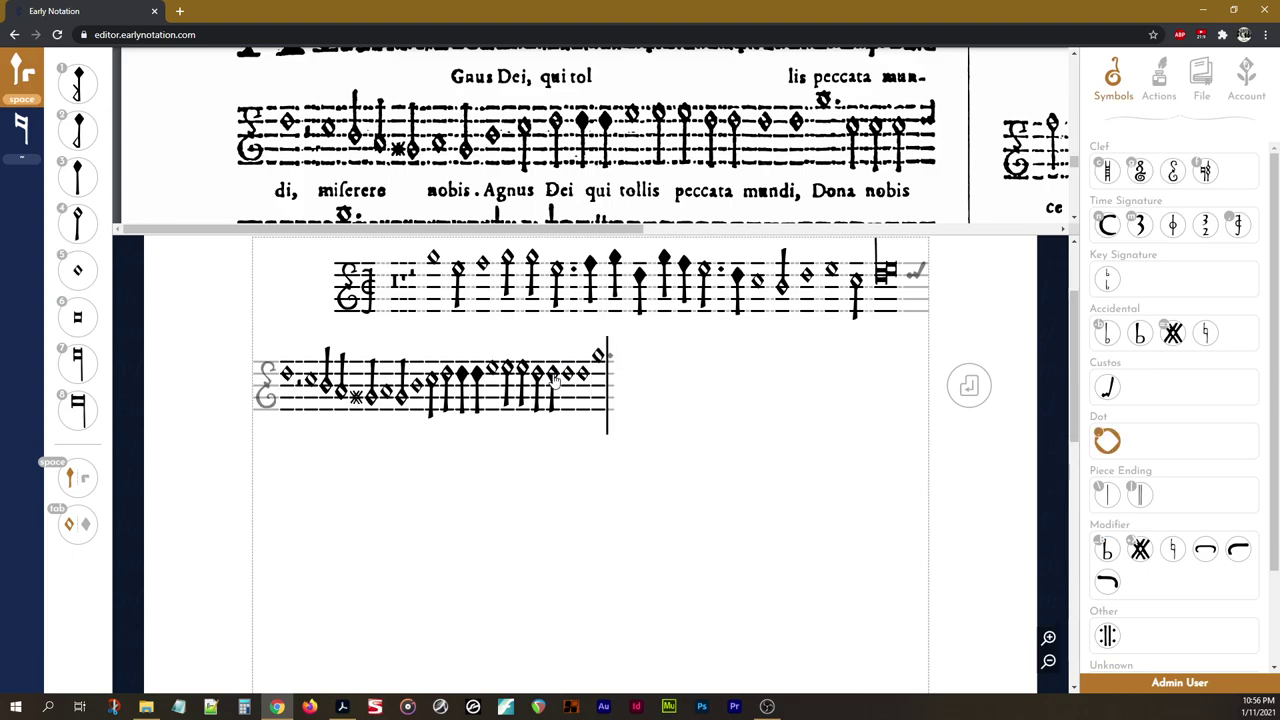
key("Return")
key("4")
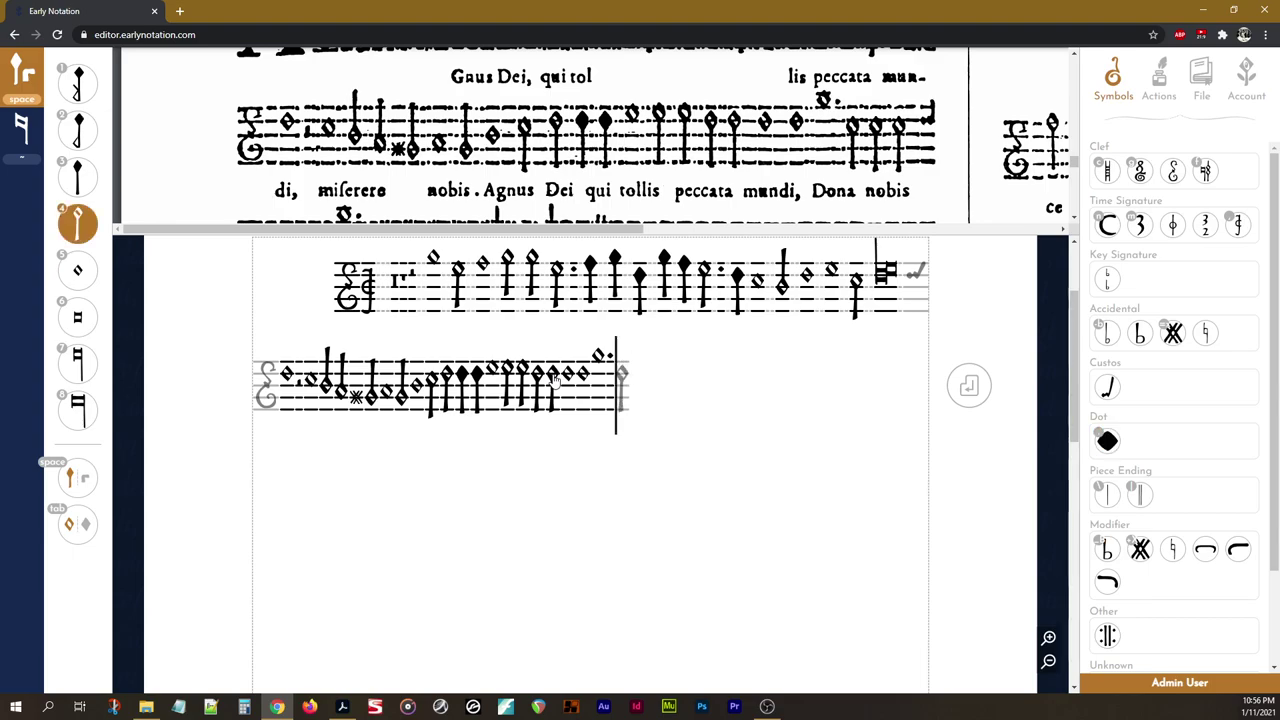
key("Return")
key("Return")
key("Return")
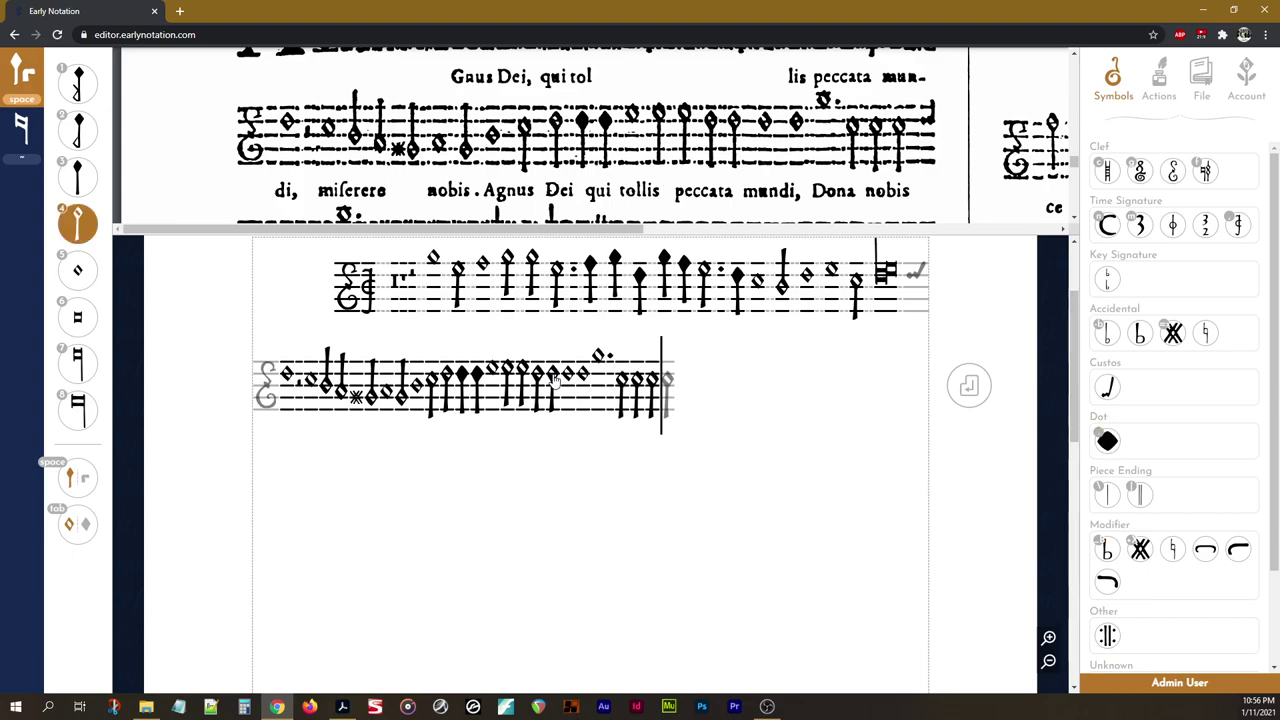
scroll(624, 177, "down", 2)
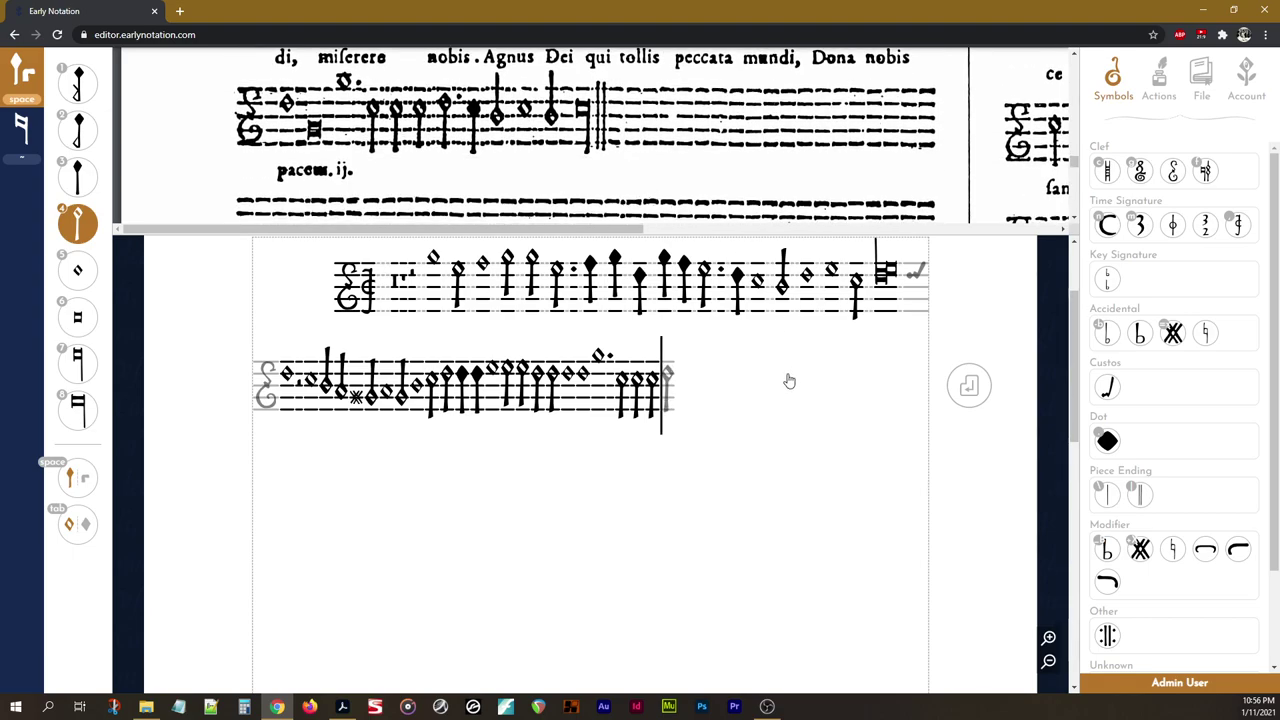
Start a third staff and enter a semibreve after its clef
key("Return")
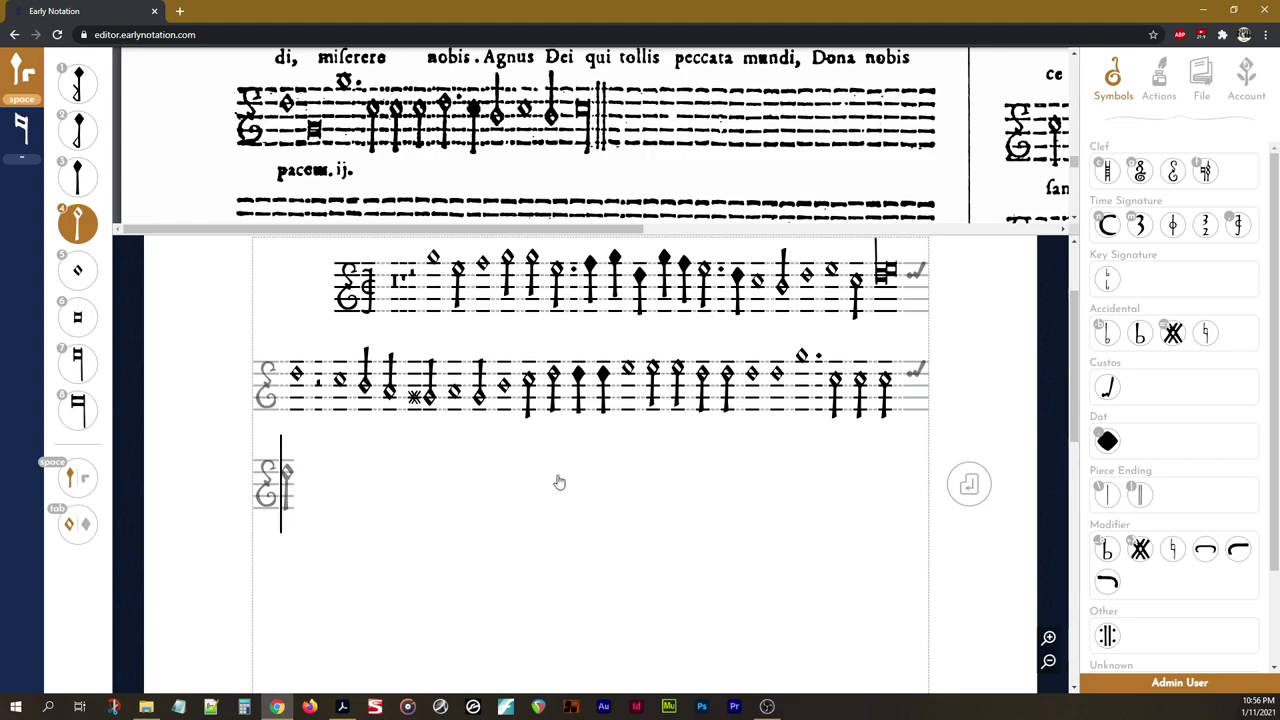
key("5")
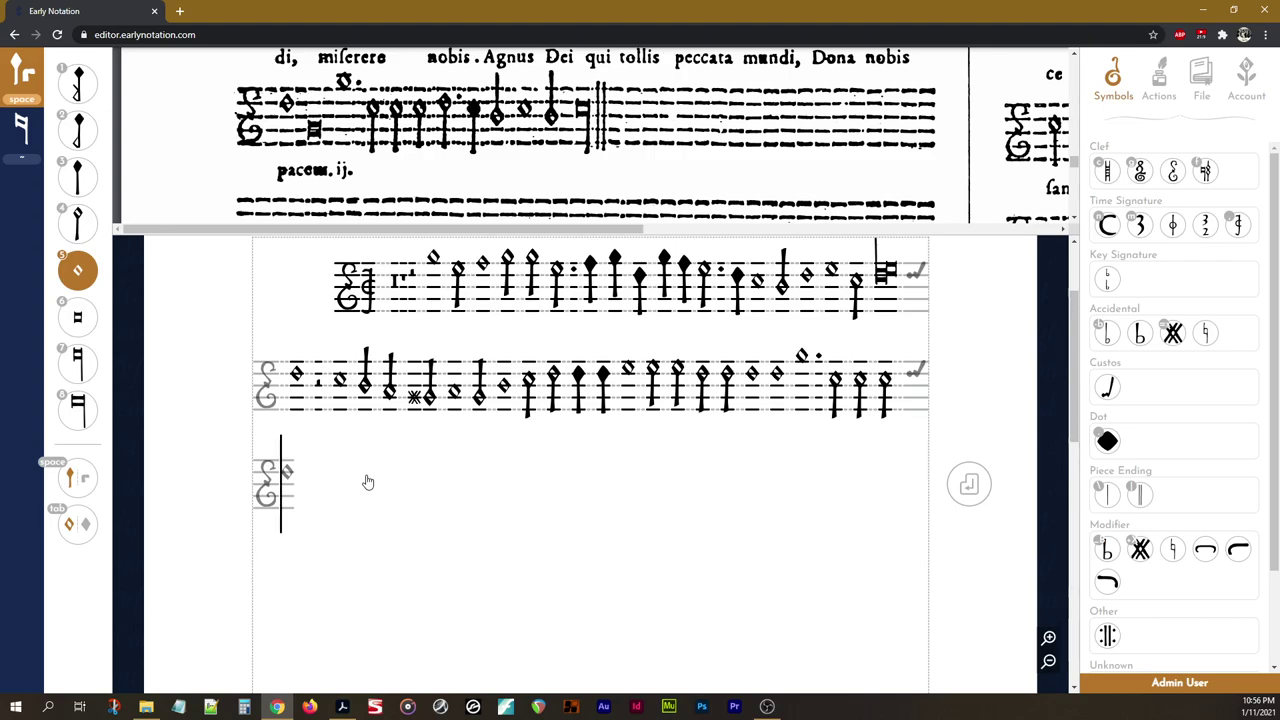
key("2")
key("3")
key("5")
key("6")
key("7")
key("5")
key("4")
key("5")
key("Return")
Add a breve, a dotted semibreve and three minims on staff 3, dotting the last minim
key("6")
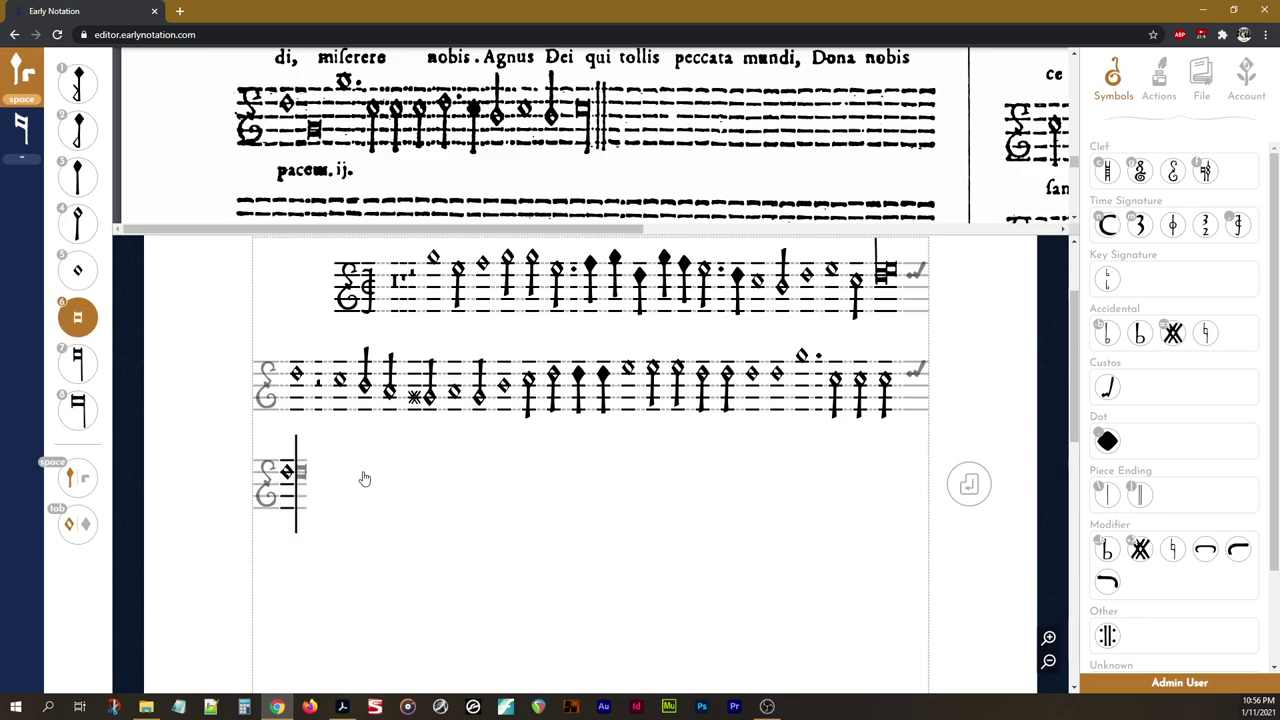
key("Return")
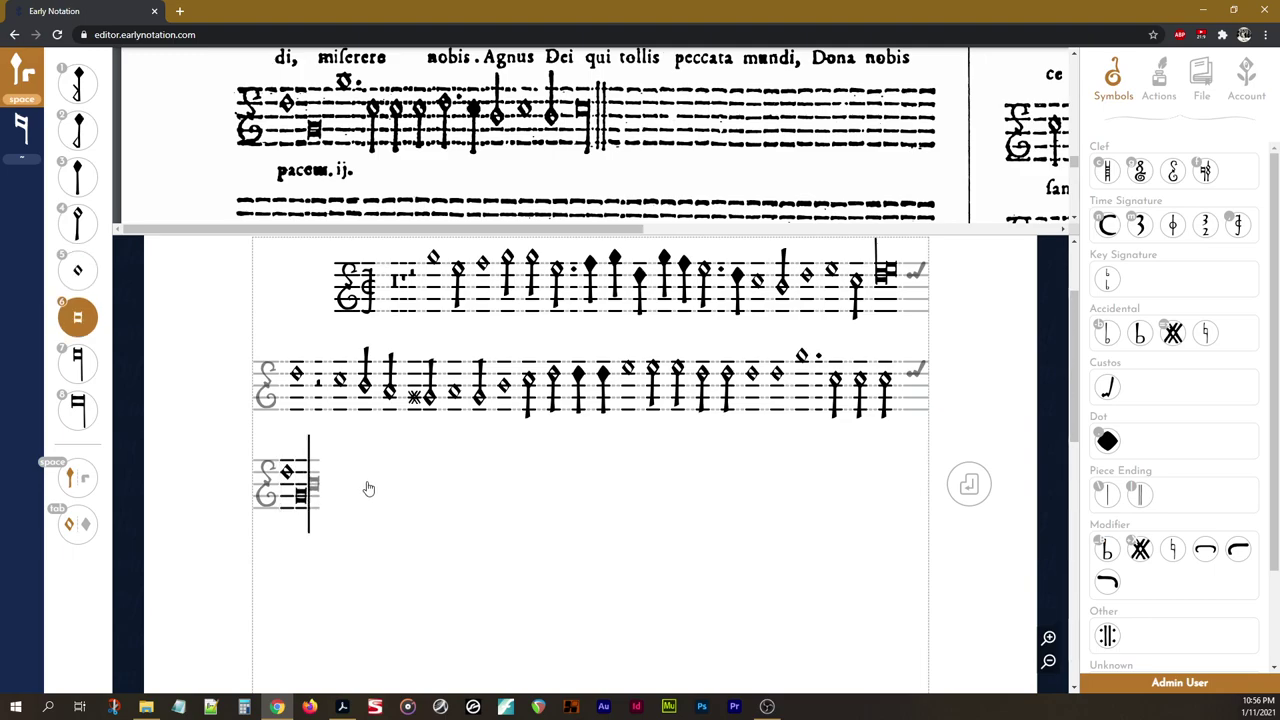
key("5")
key("Return")
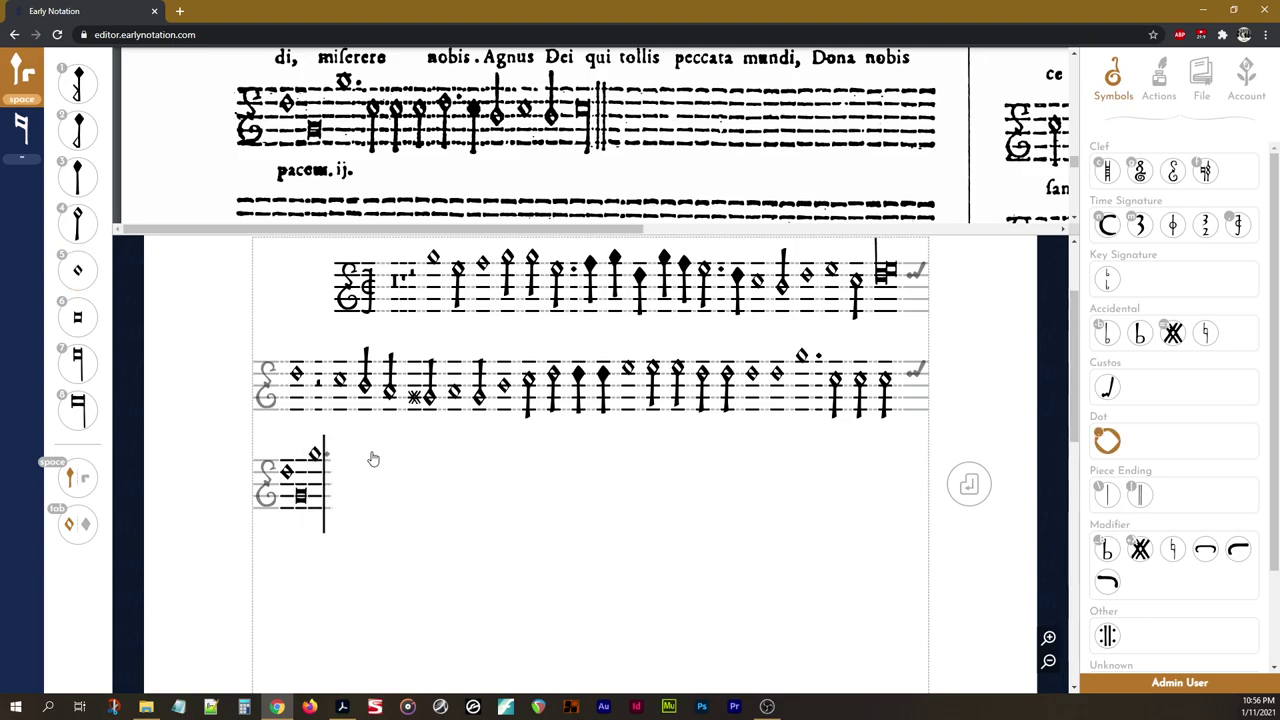
key("period")
key("3")
key("4")
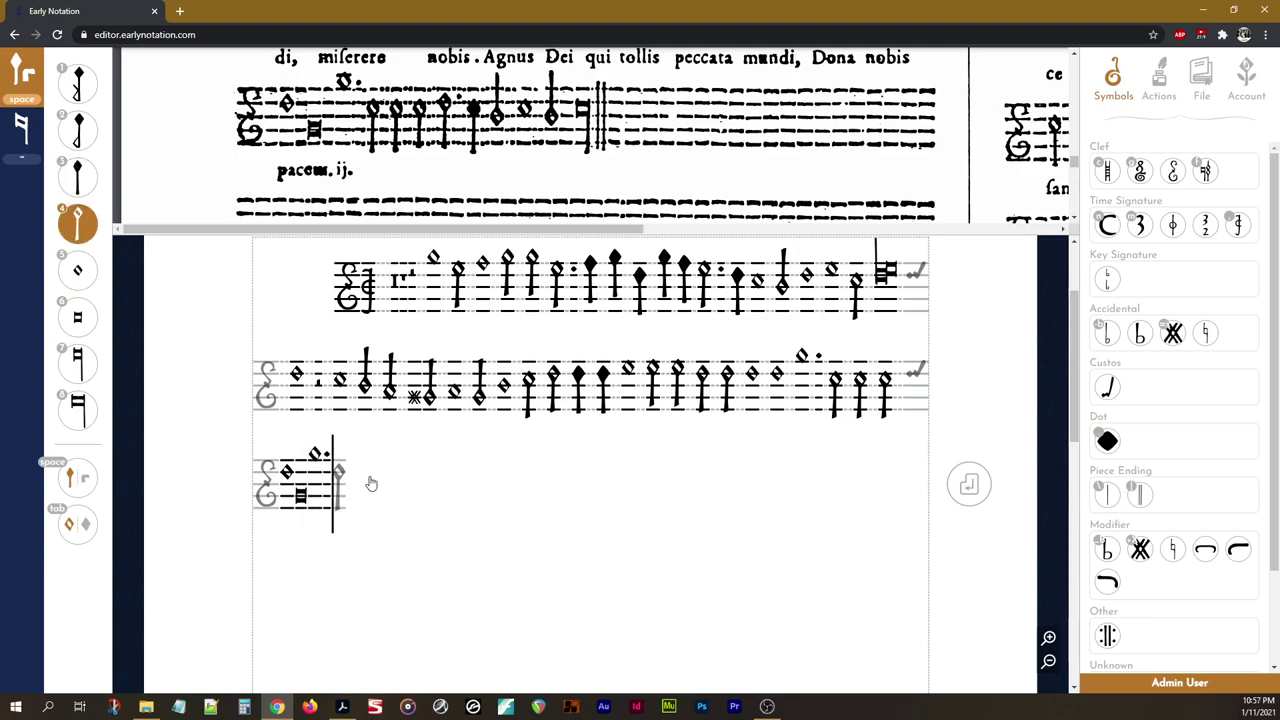
key("Return")
key("Return")
key("Return")
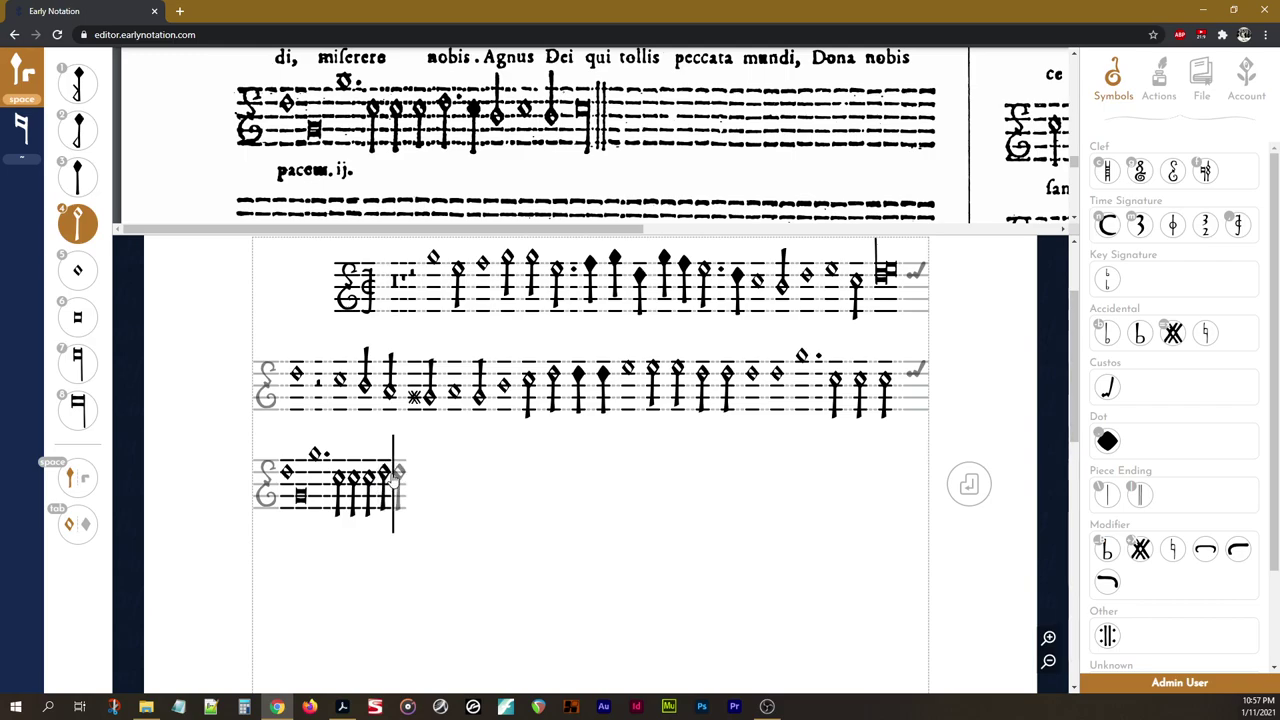
key("period")
Add a black semiminim and a minim after the dotted minim
key("3")
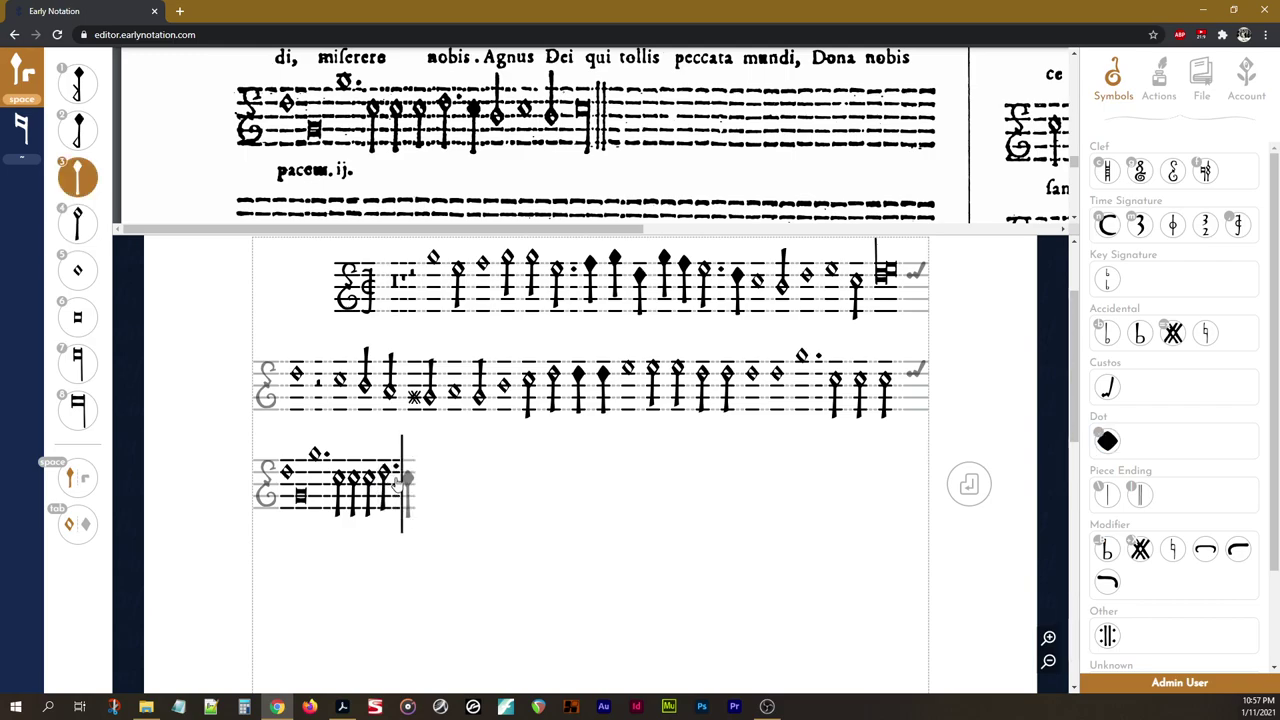
key("Return")
key("4")
key("Return")
End staff 3 with a semibreve, a minim and a closing long
key("5")
key("4")
key("5")
key("Return")
key("4")
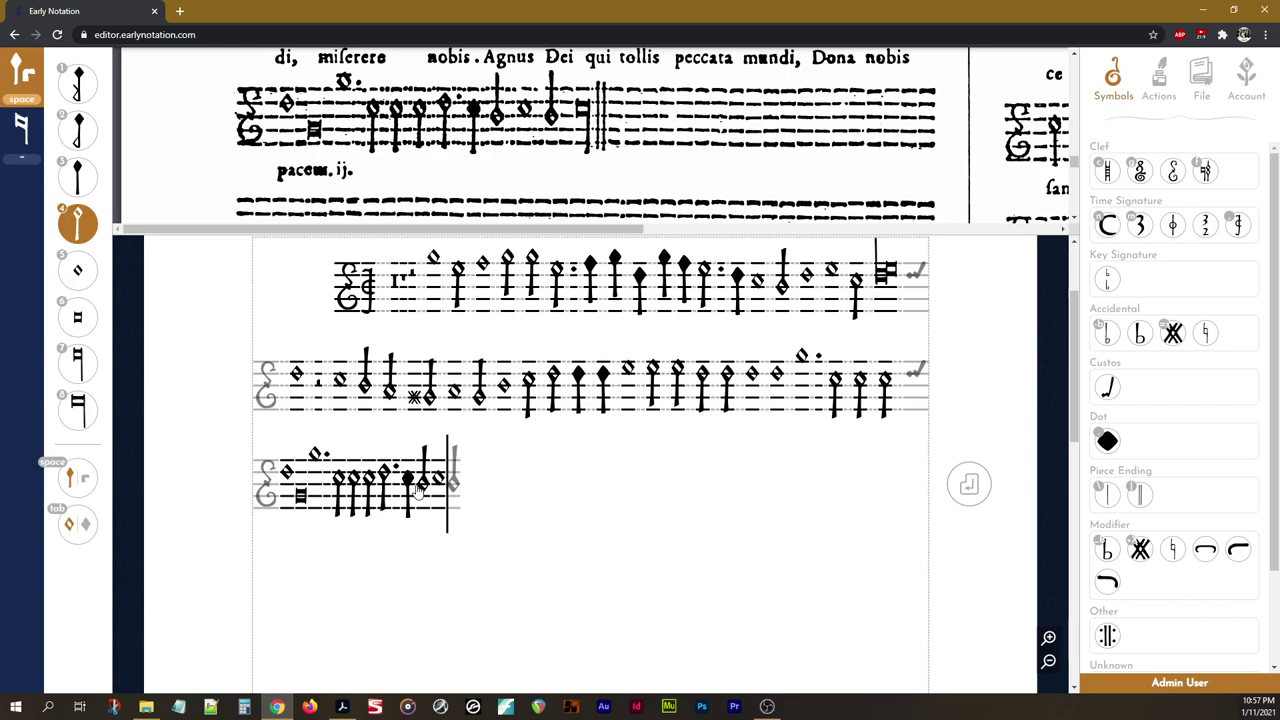
key("Return")
key("5")
key("6")
key("7")
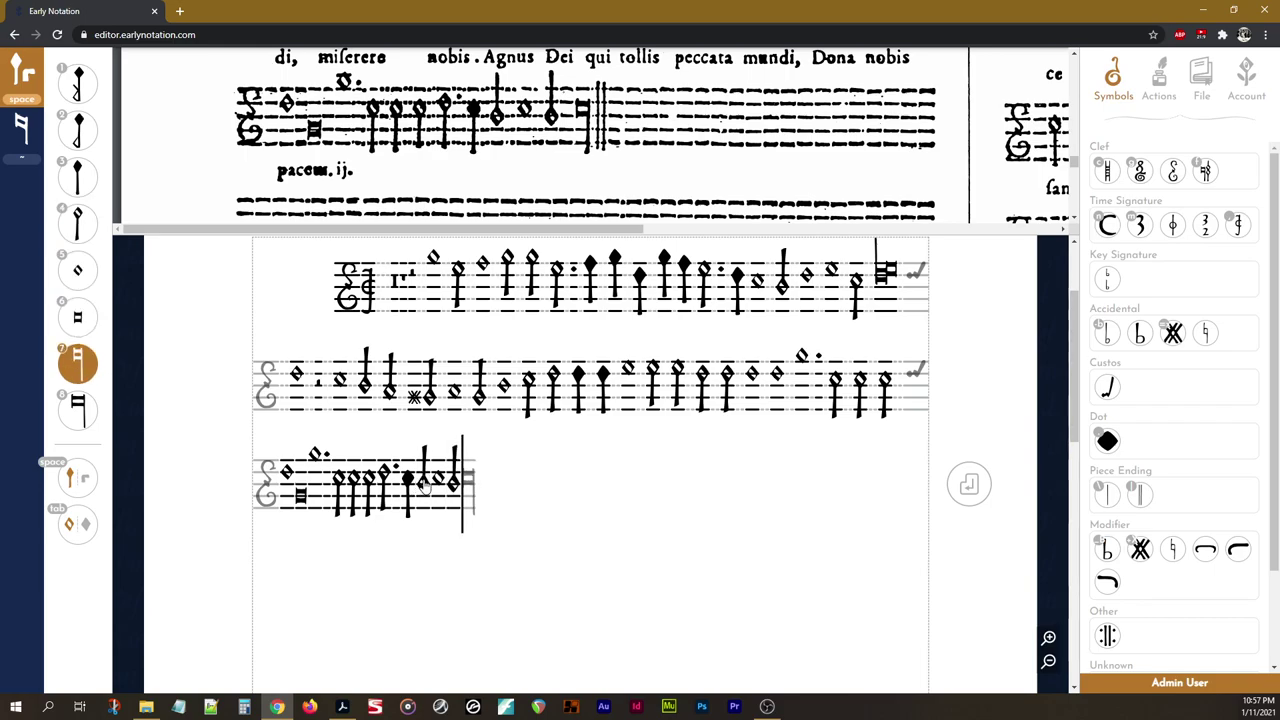
key("Return")
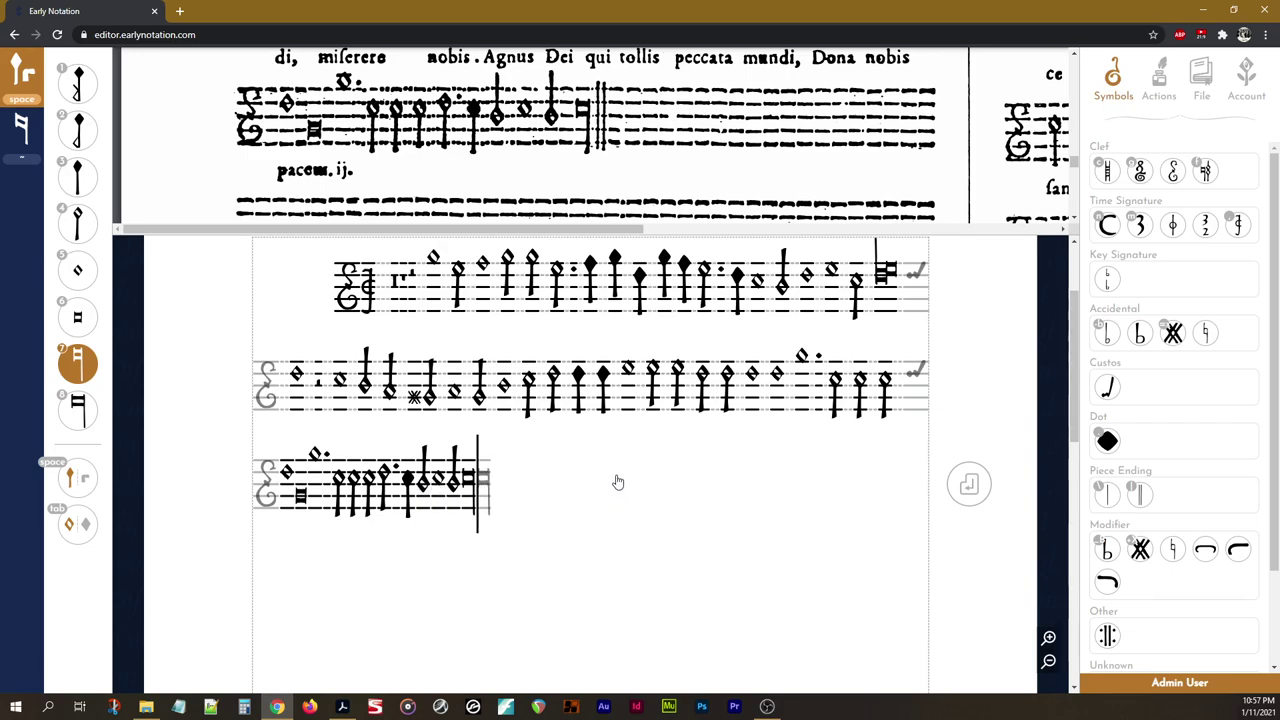
Place the Piece Ending final double barline at the end of staff 3
left_click(1142, 498)
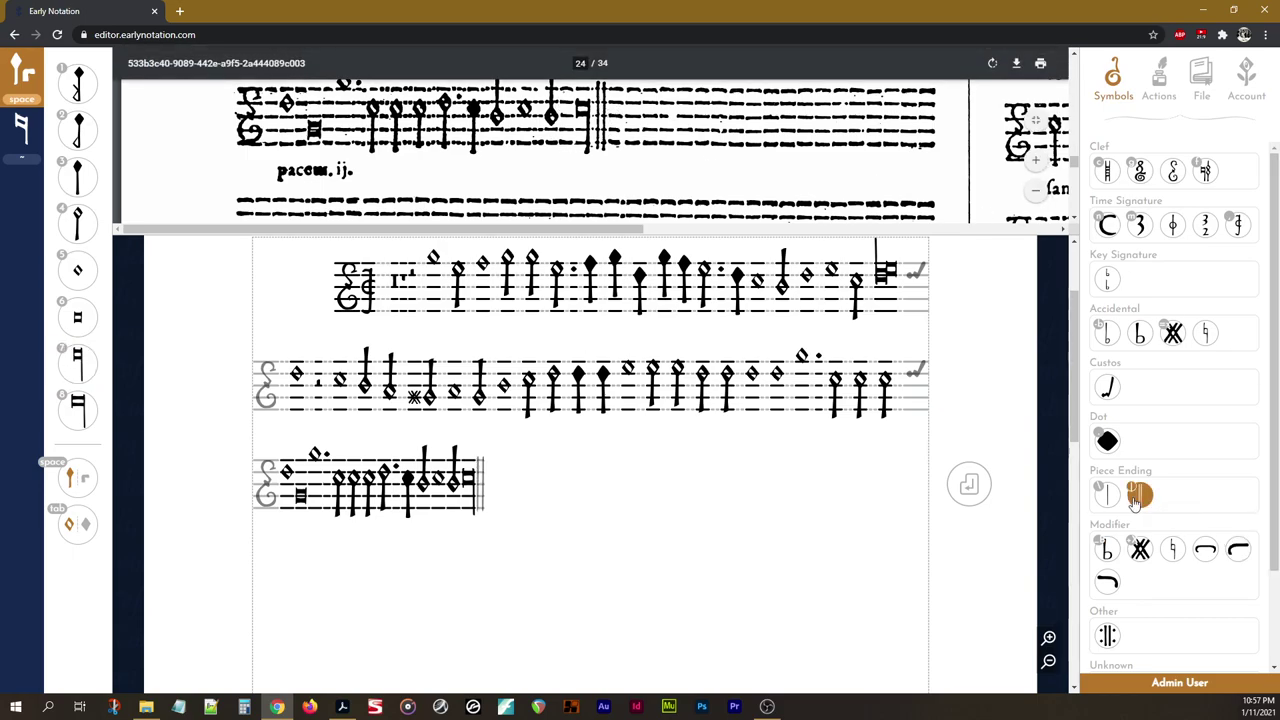
left_click(645, 491)
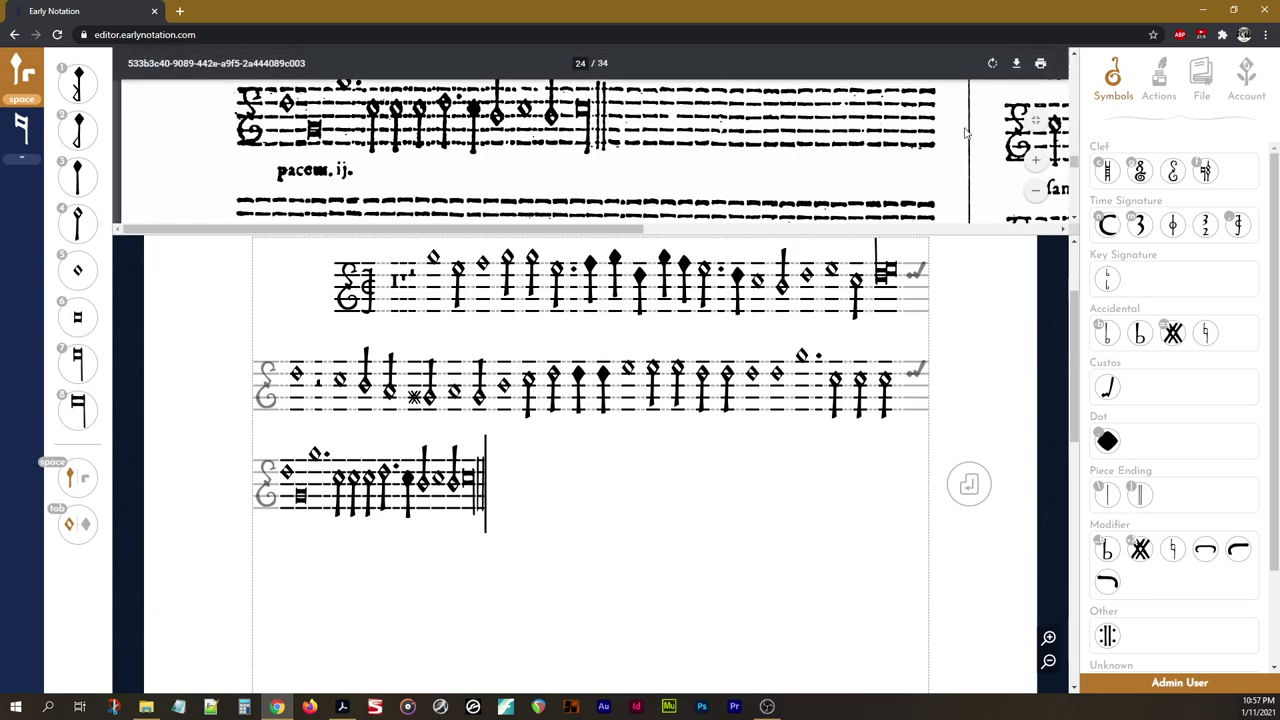
Fill staff 3 past the double barline with spacers and end the line to justify it
scroll(1200, 452, "down", 1)
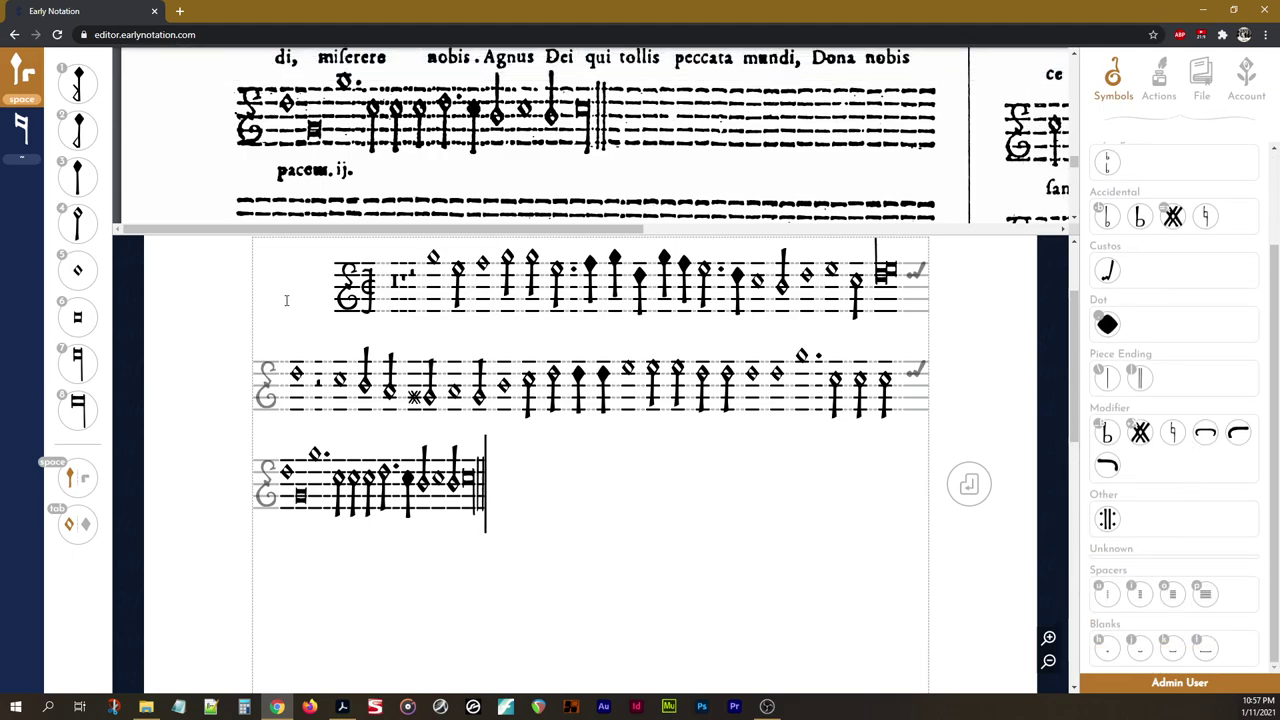
left_click_drag(320, 285, 256, 287)
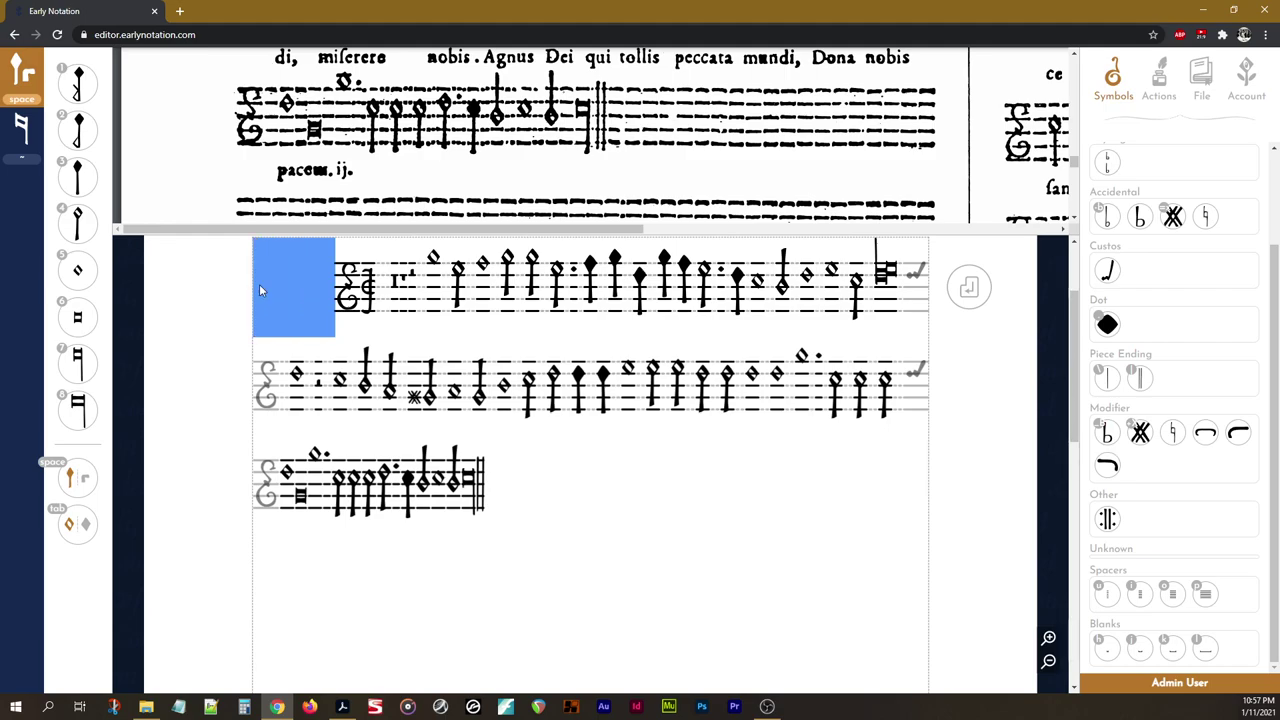
left_click(281, 289)
left_click(523, 456)
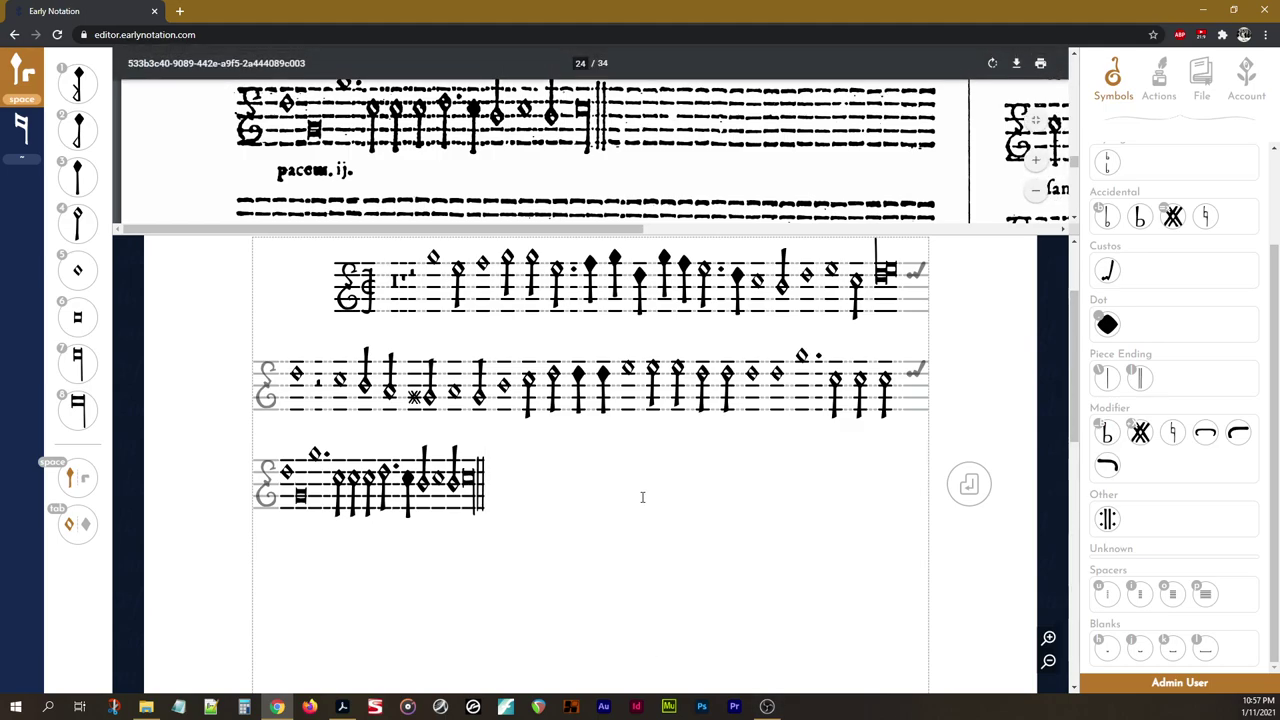
key("space")
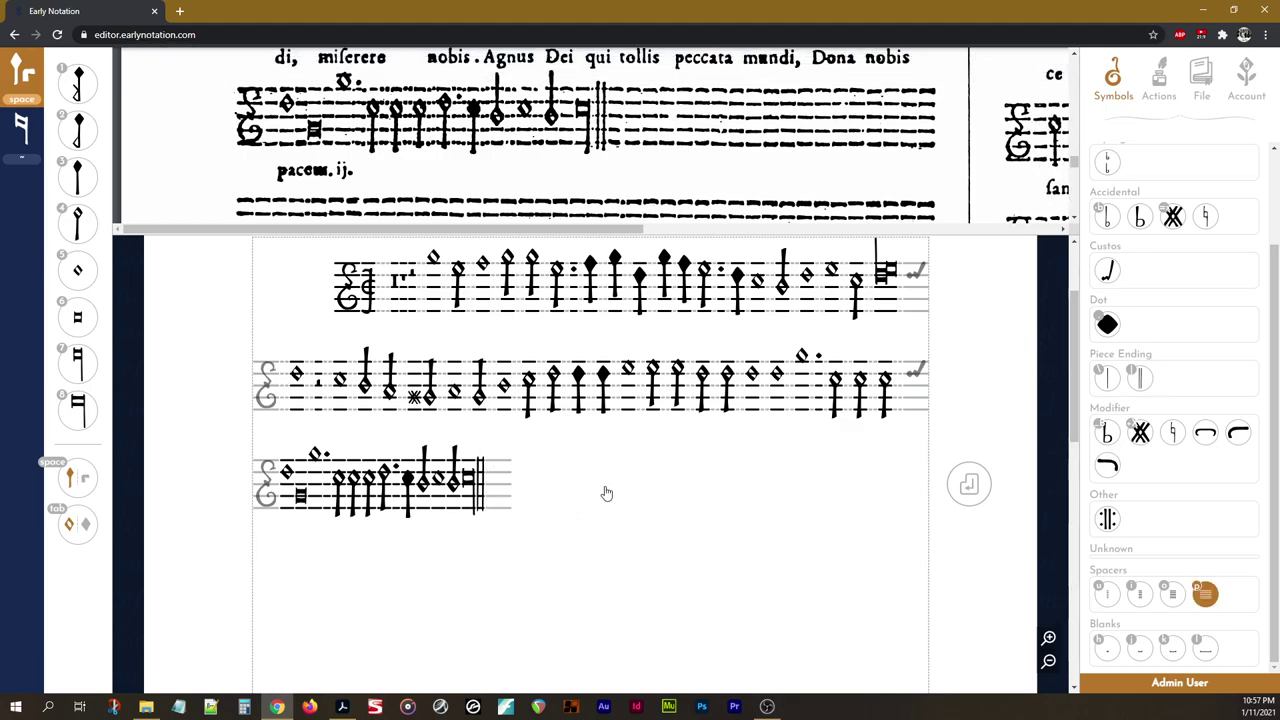
key("o")
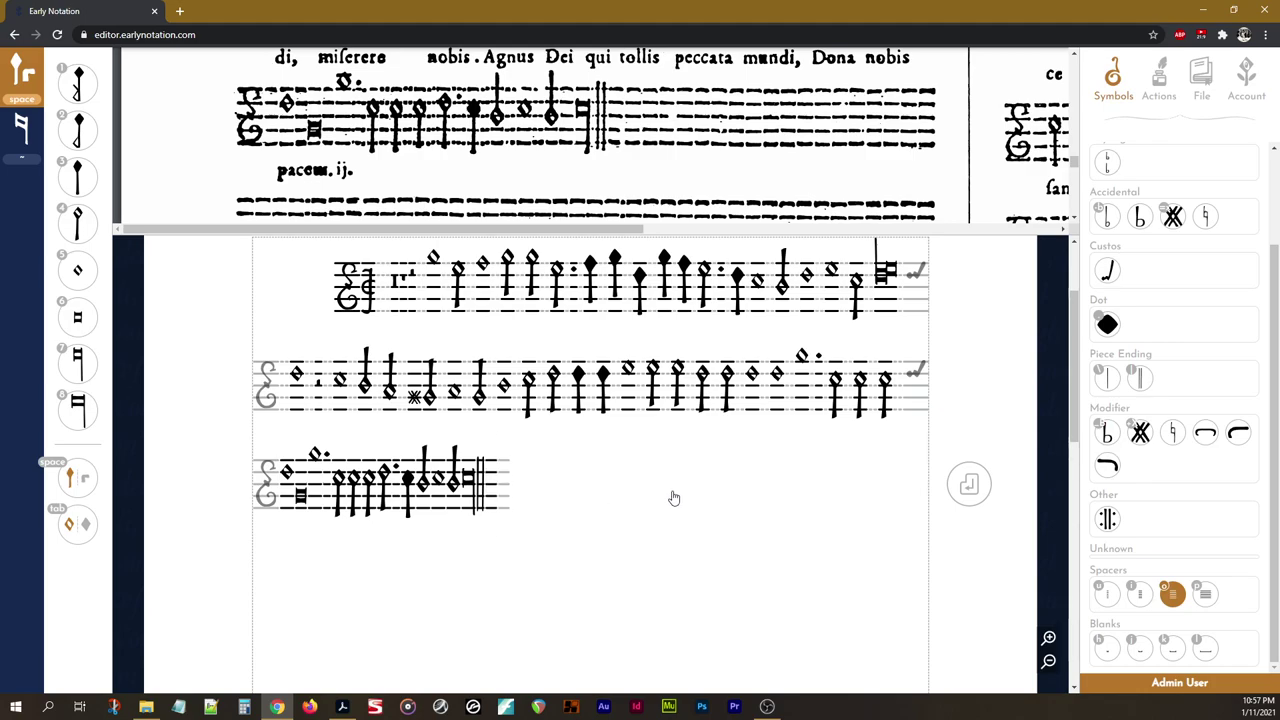
key("space")
key("space")
key("space")
key("space")
key("space")
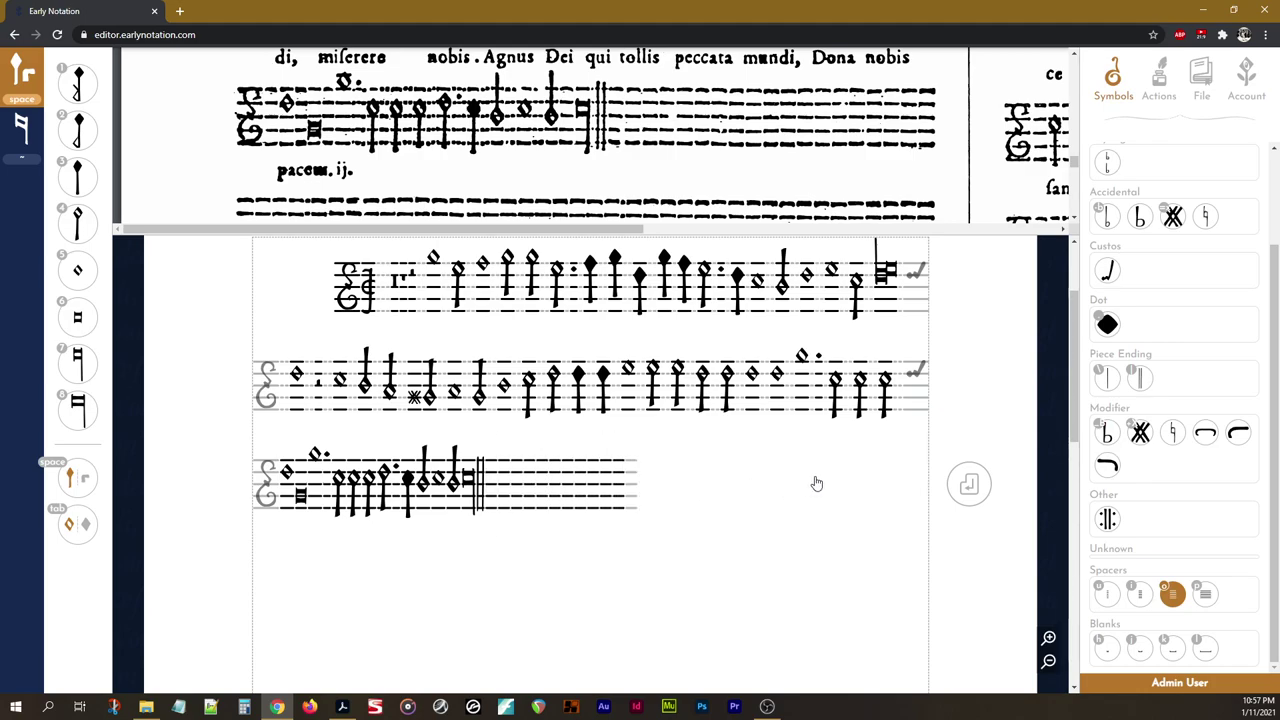
key("space")
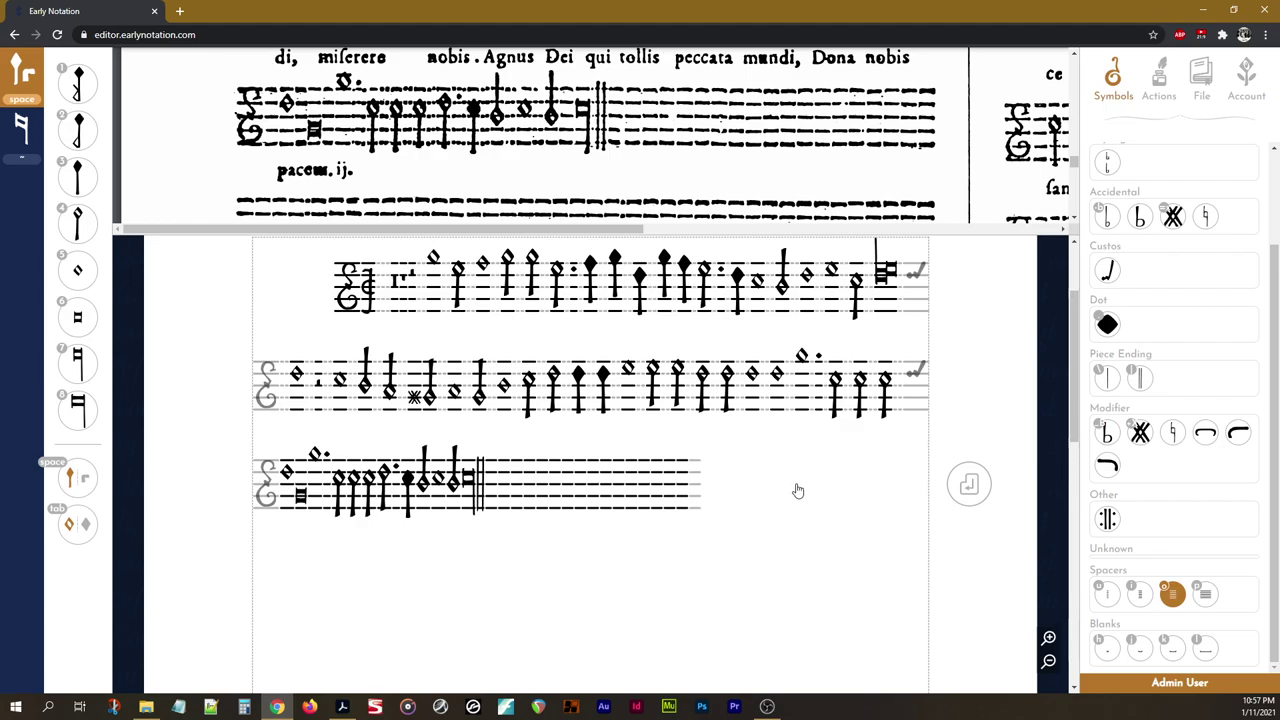
key("space")
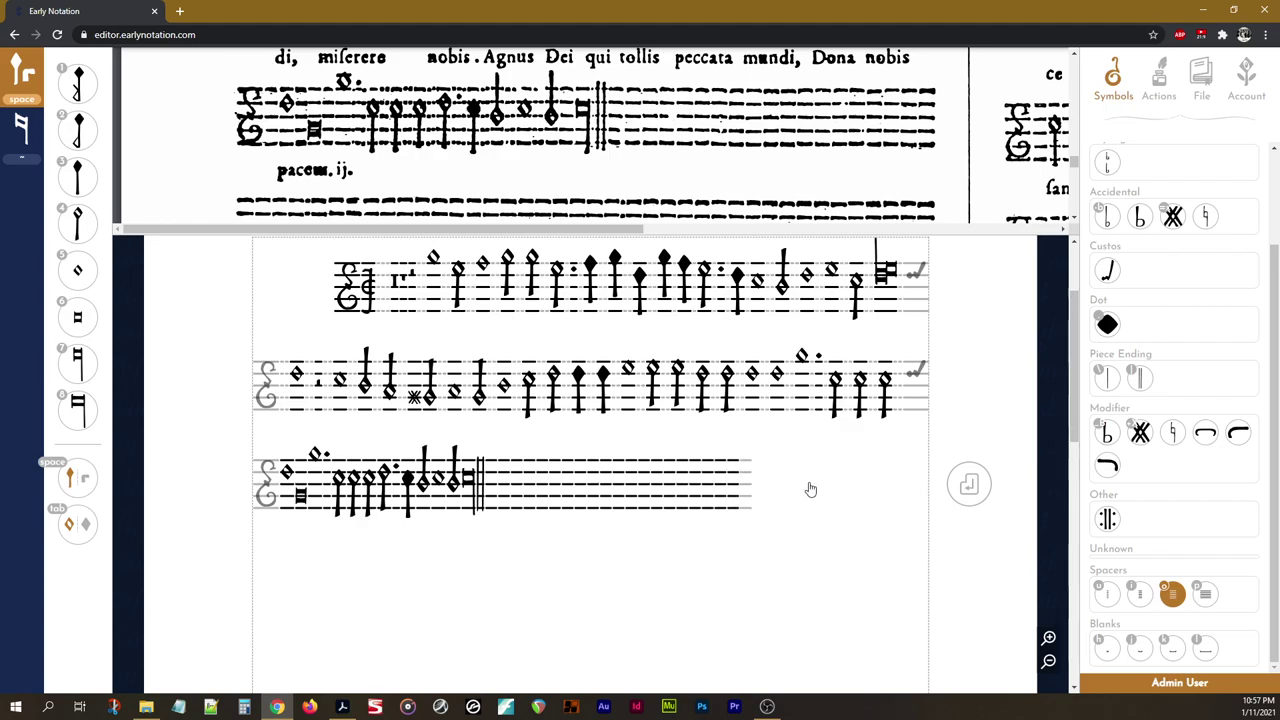
key("space")
key("Return")
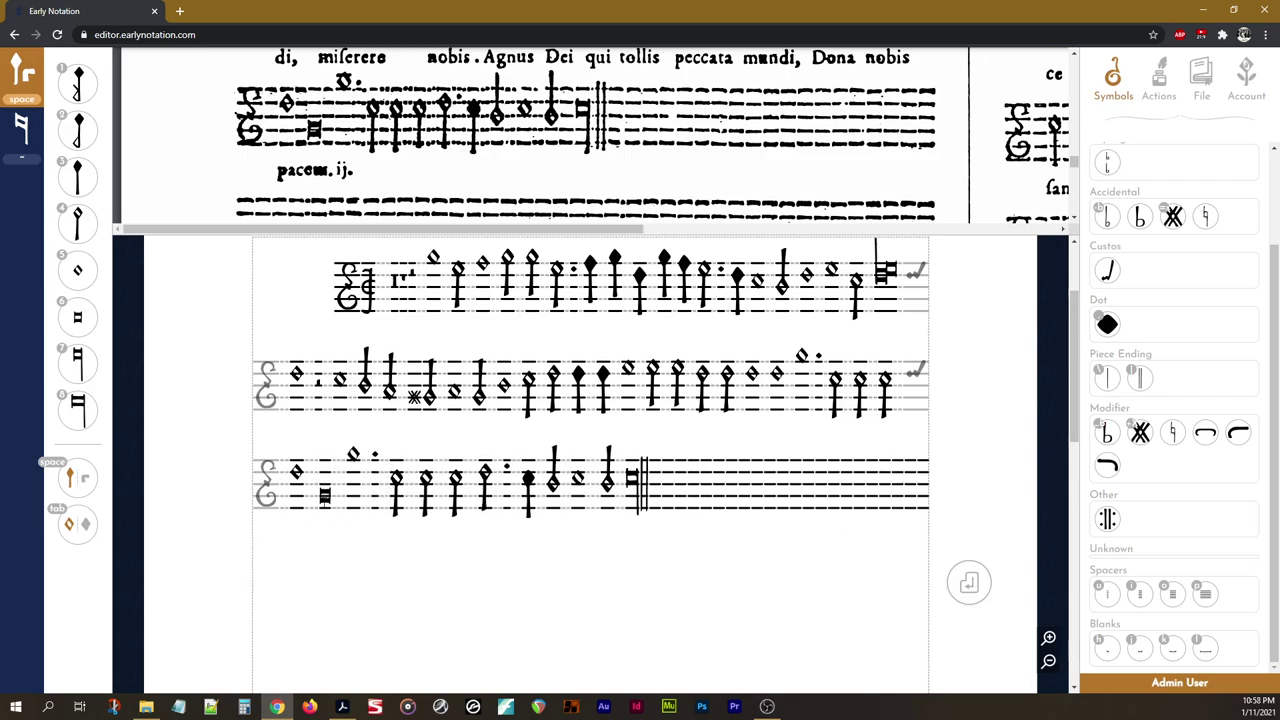
Remove the extra empty line, try tighter note spacing on staff 3, then undo it
left_click(830, 500)
key("o")
key("o")
key("o")
key("o")
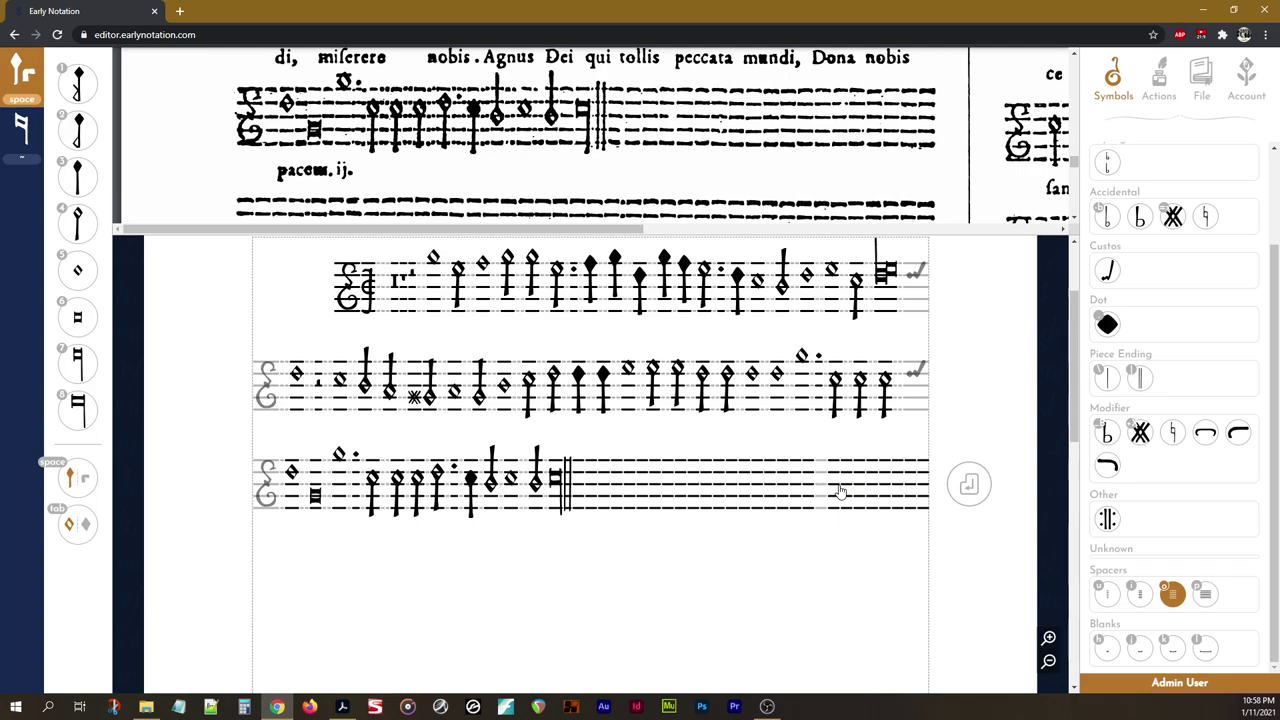
key("ctrl+z")
scroll(745, 498, "up", 1)
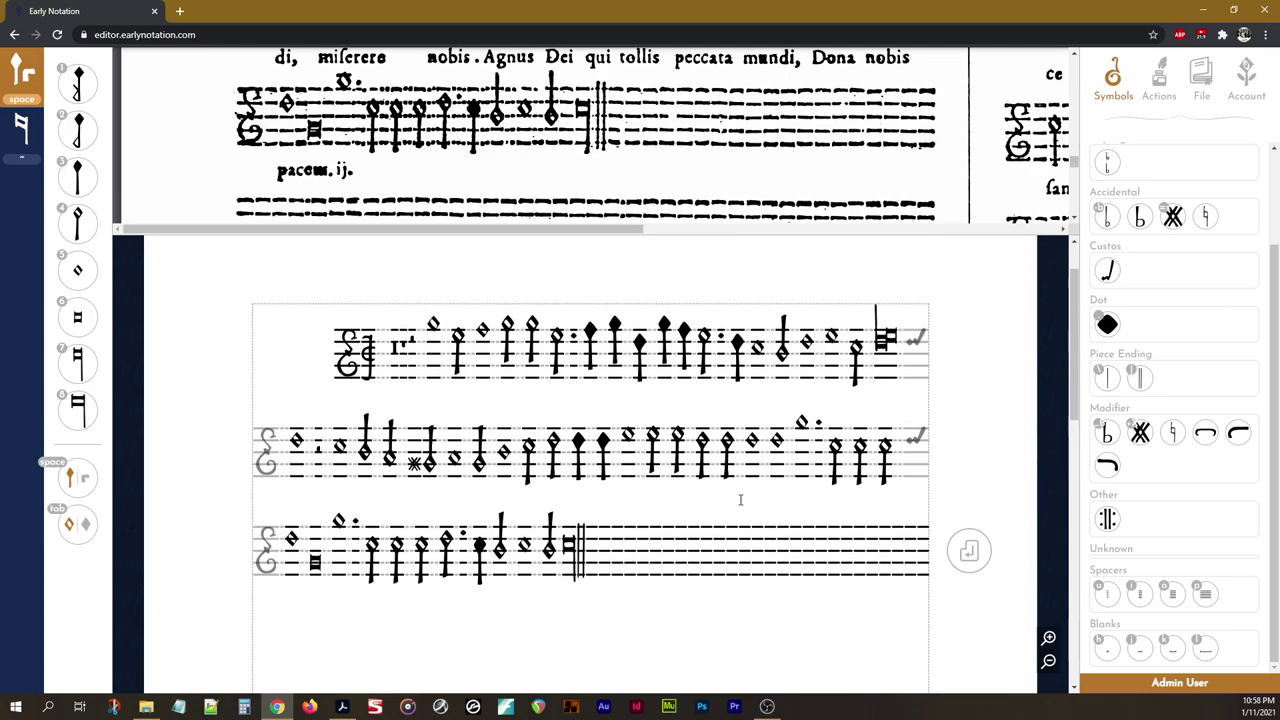
scroll(740, 500, "down", 2)
scroll(740, 485, "down", 1)
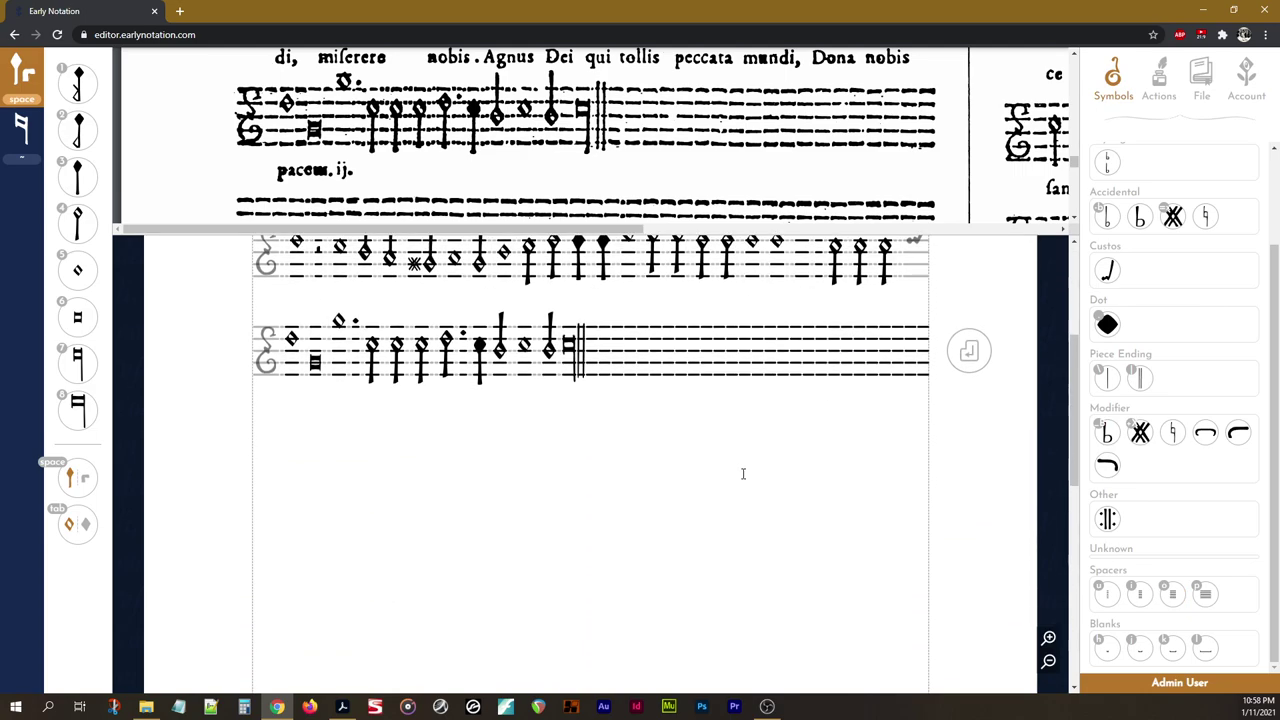
key("ctrl+z")
key("ctrl+z")
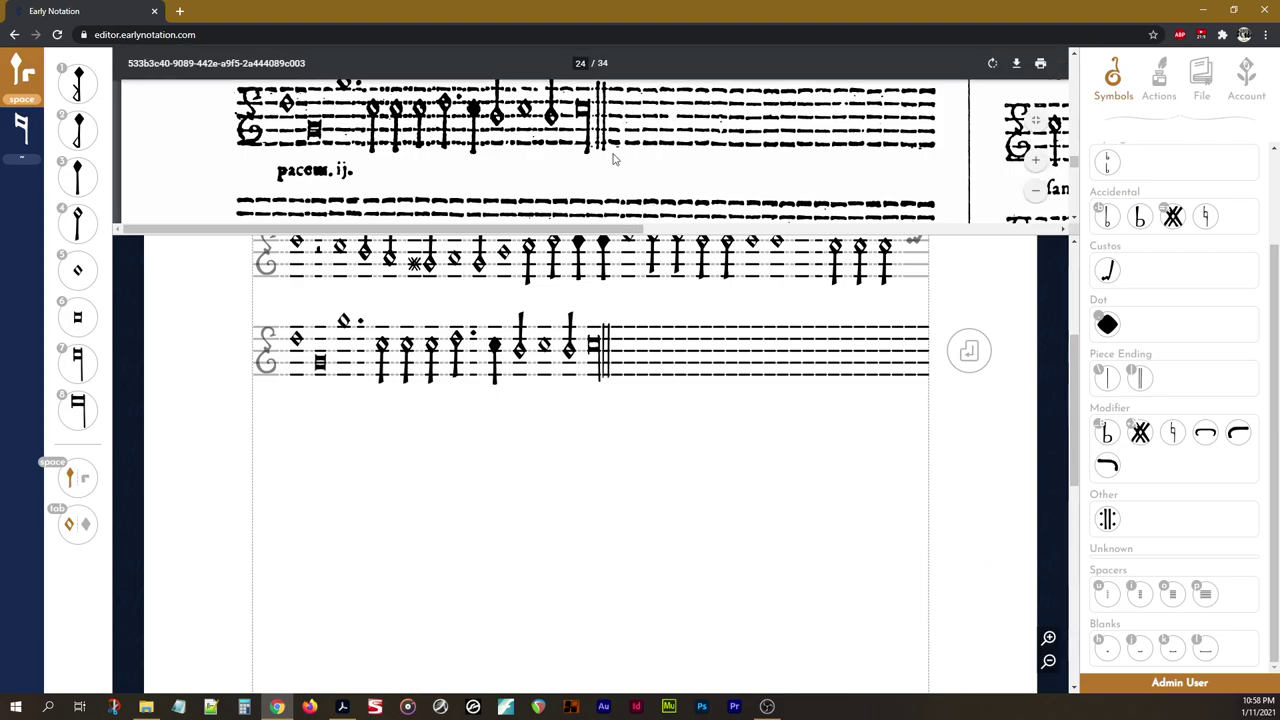
scroll(737, 475, "up", 1)
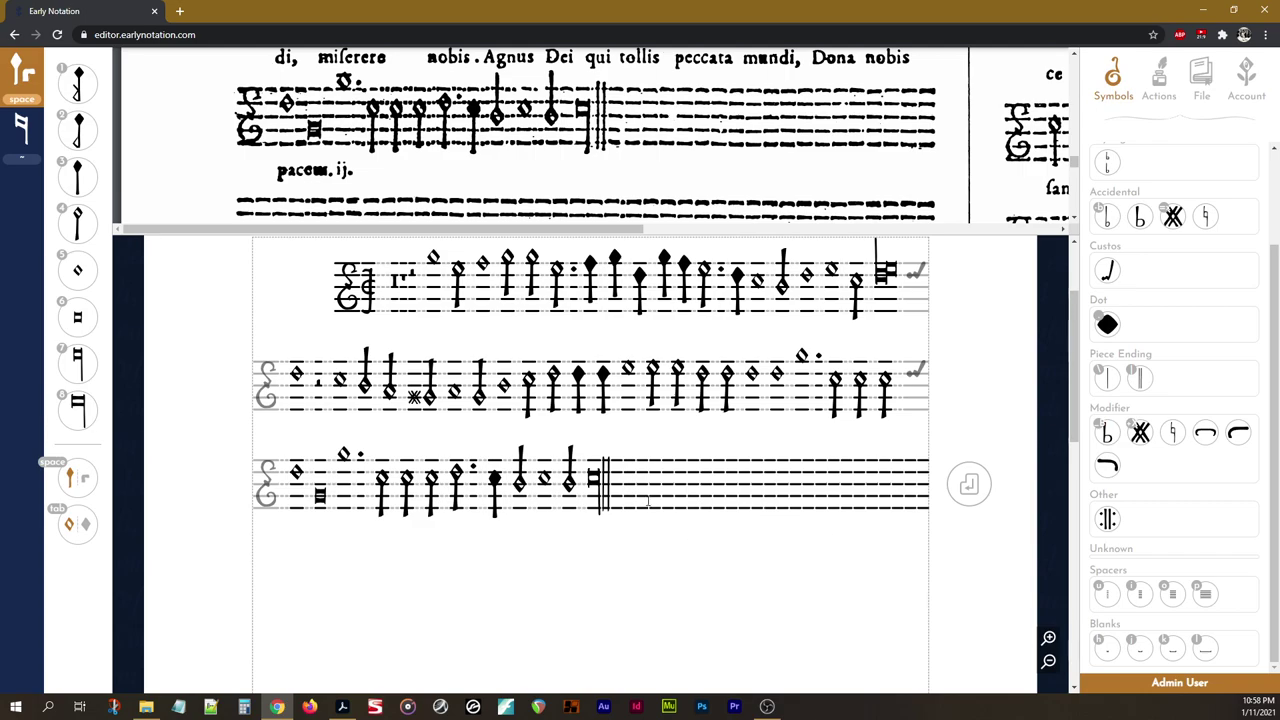
scroll(645, 495, "up", 1)
scroll(640, 485, "down", 1)
scroll(363, 155, "up", 5)
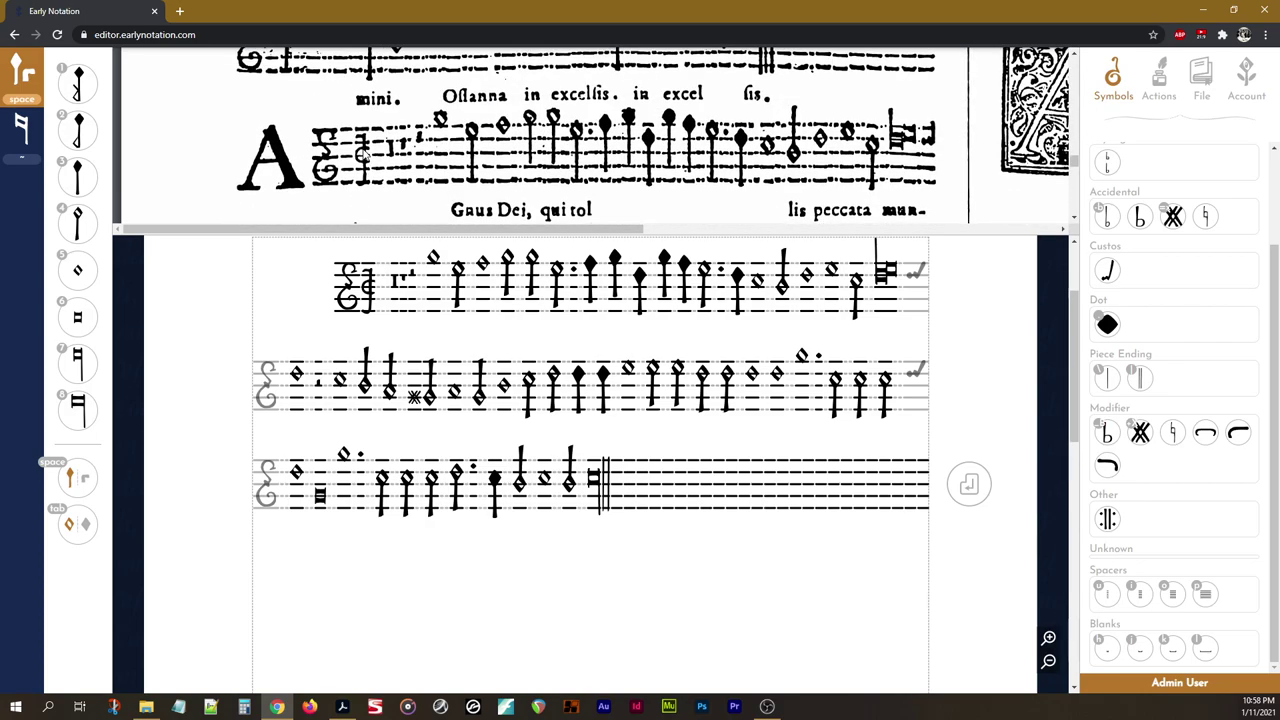
scroll(370, 158, "down", 1)
scroll(440, 165, "up", 1)
left_click(1204, 80)
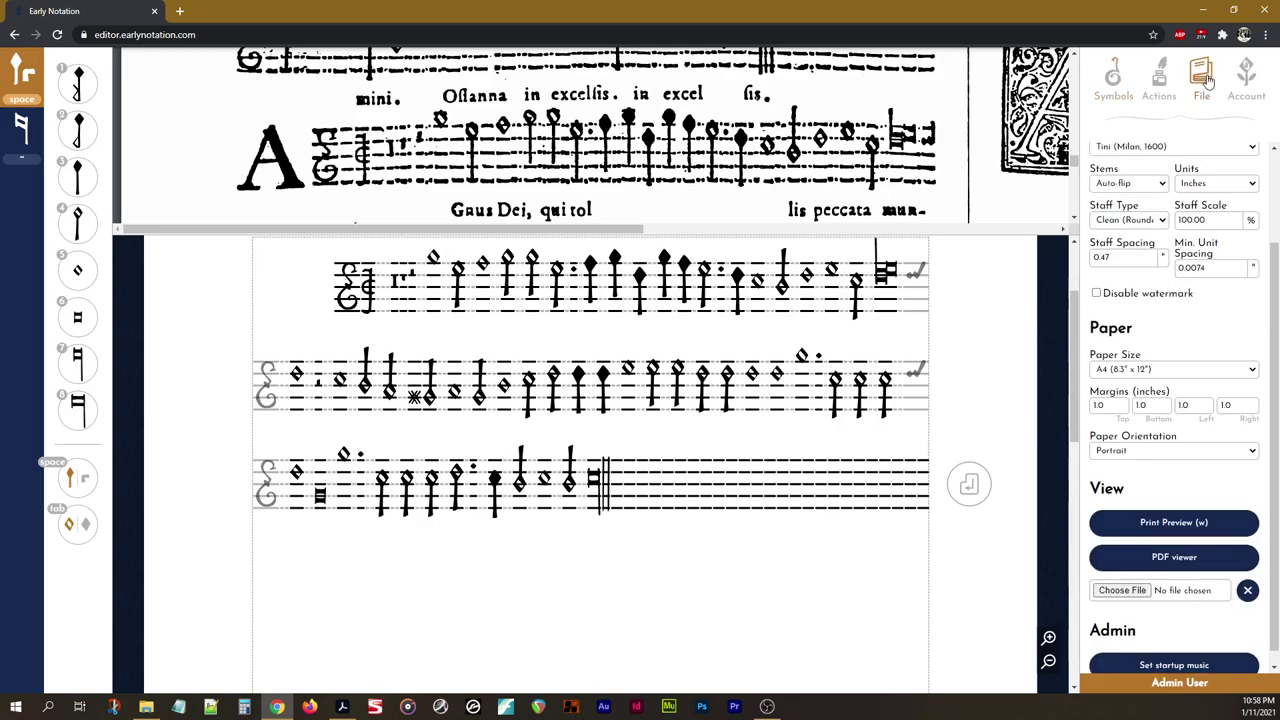
left_click(1188, 530)
left_click(1188, 530)
mouse_move(997, 178)
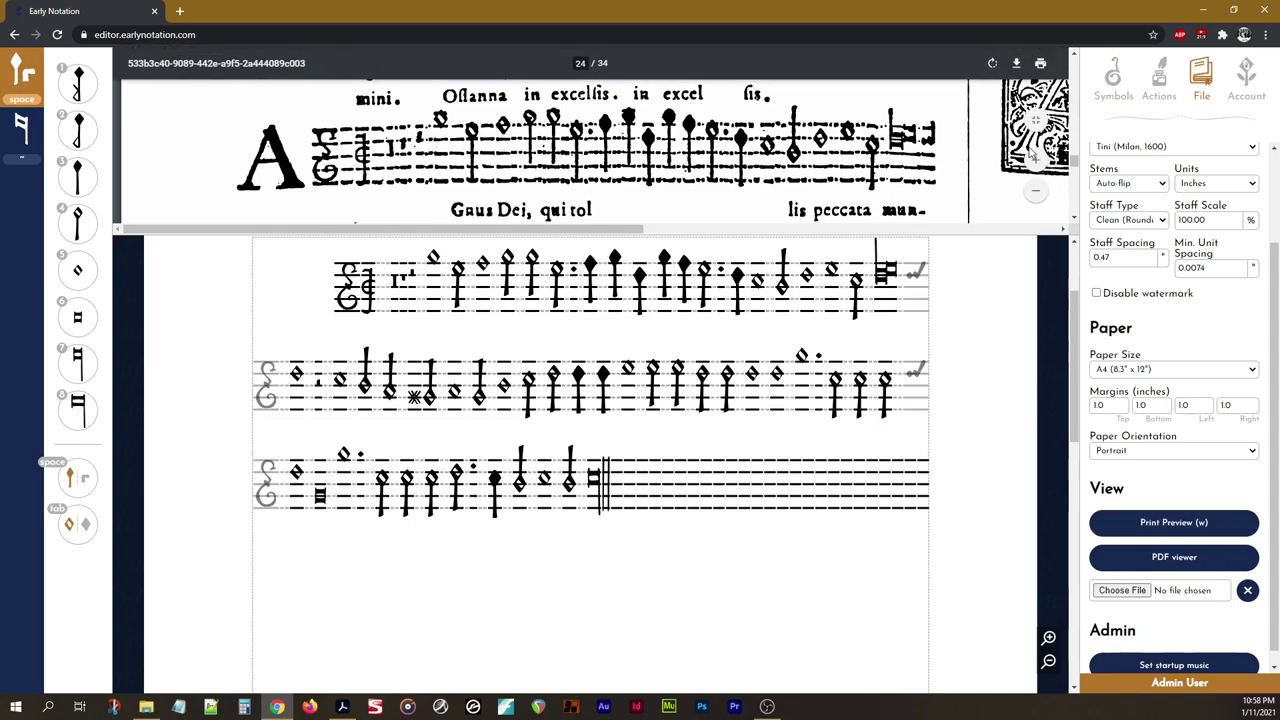
left_click(1112, 78)
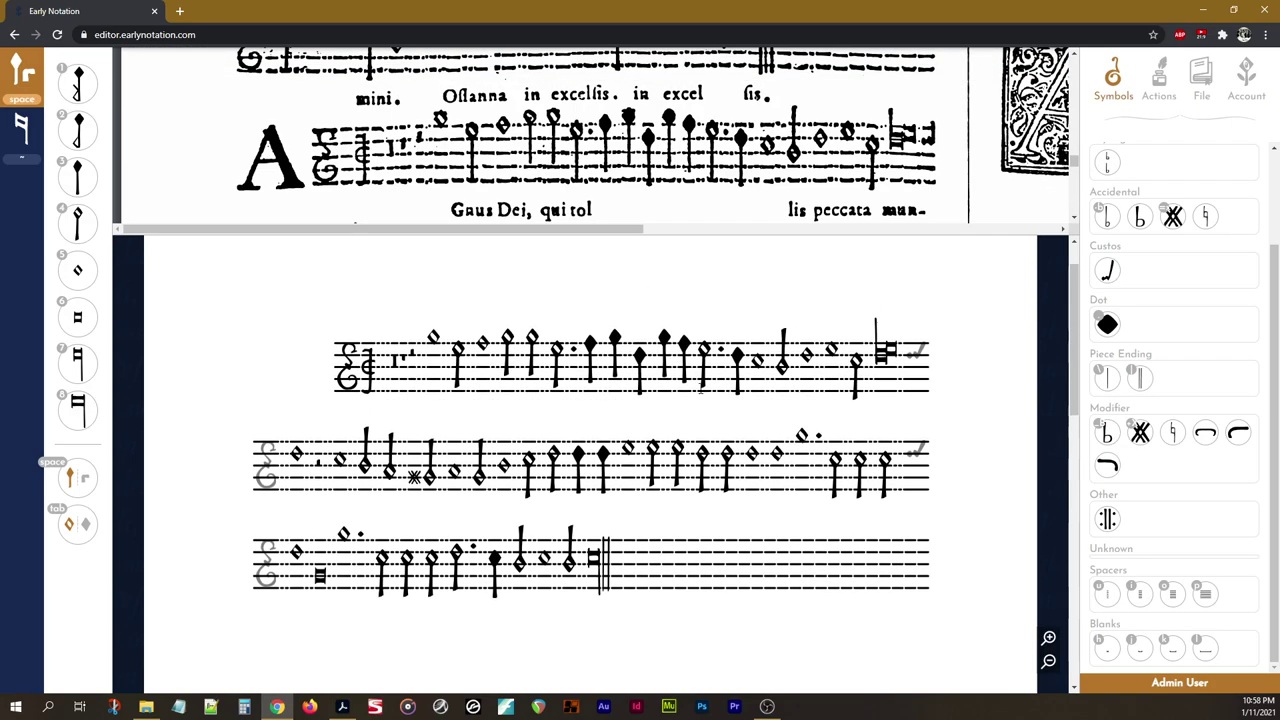
scroll(683, 379, "down", 3)
scroll(683, 379, "up", 3)
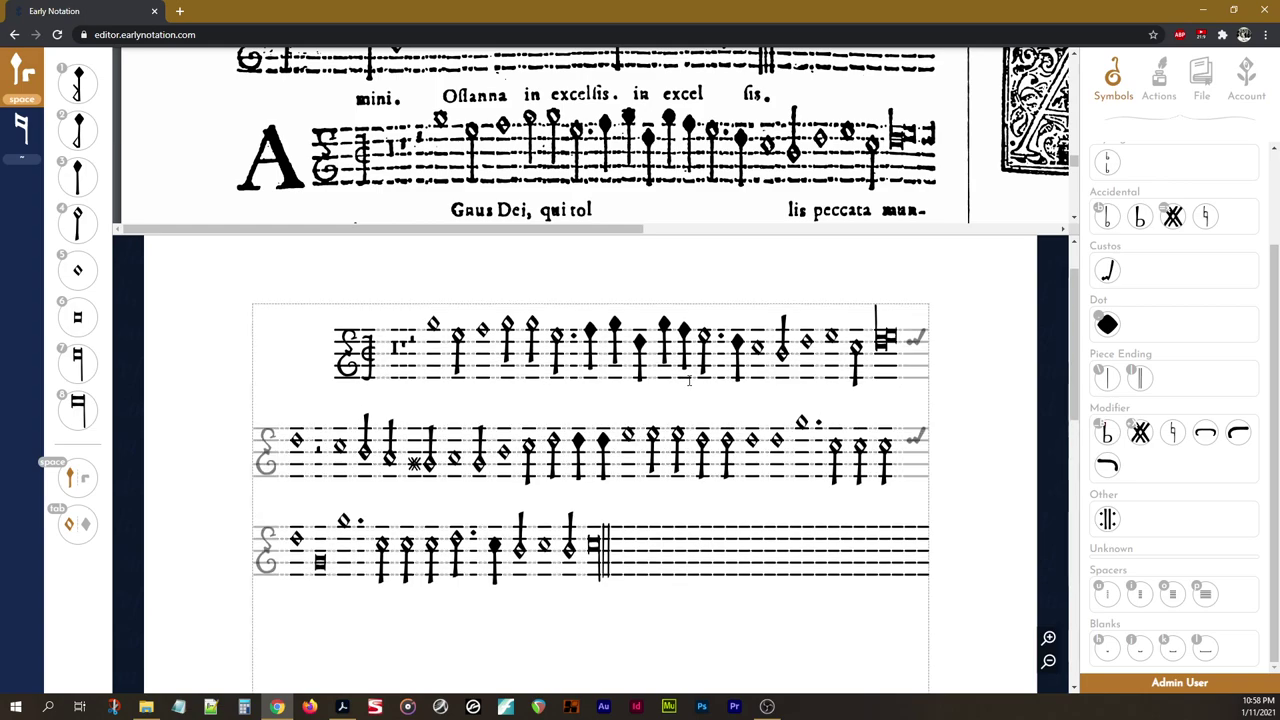